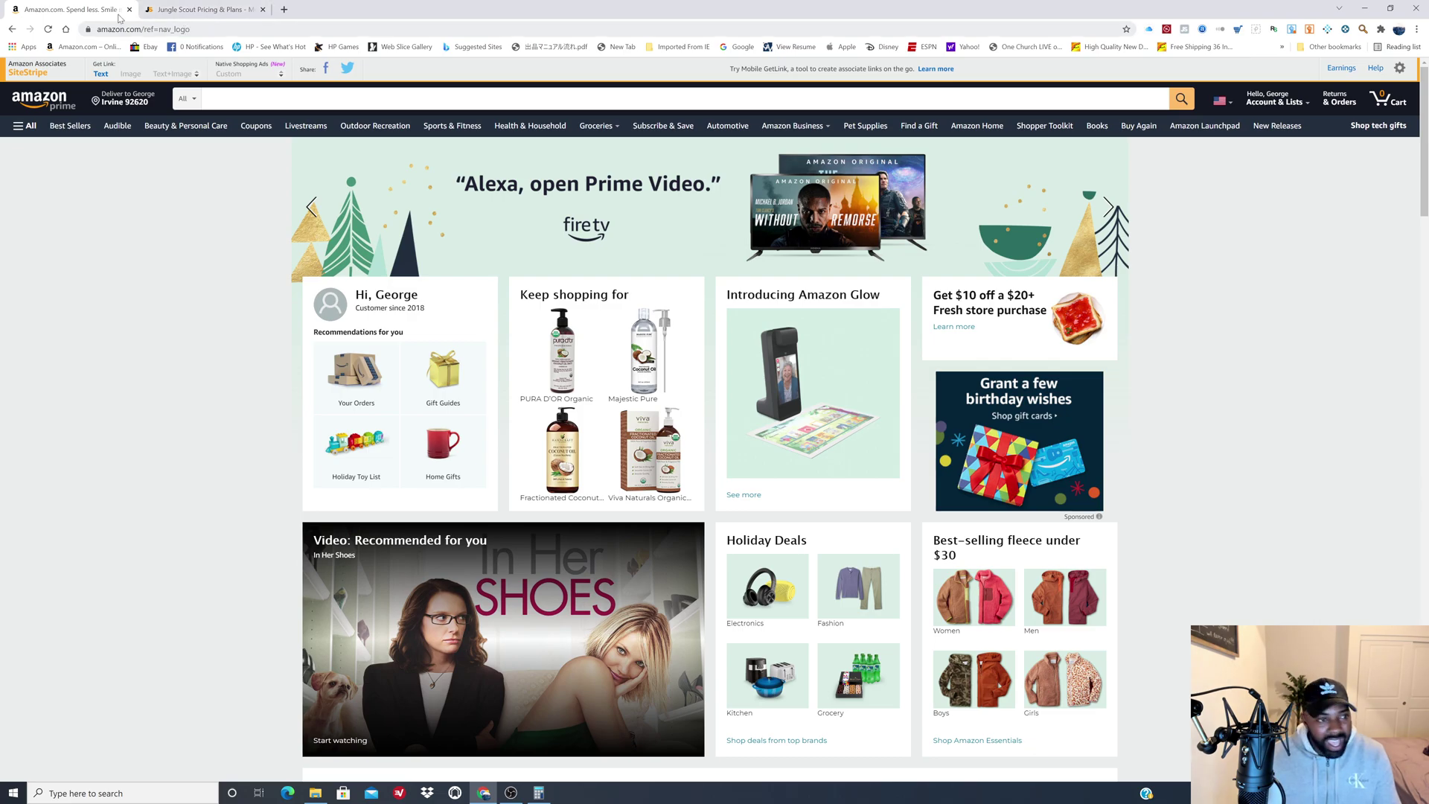
- Enter 'beauty' in the Amazon search box, fixing the misspelled word
click(225, 98)
click(226, 98)
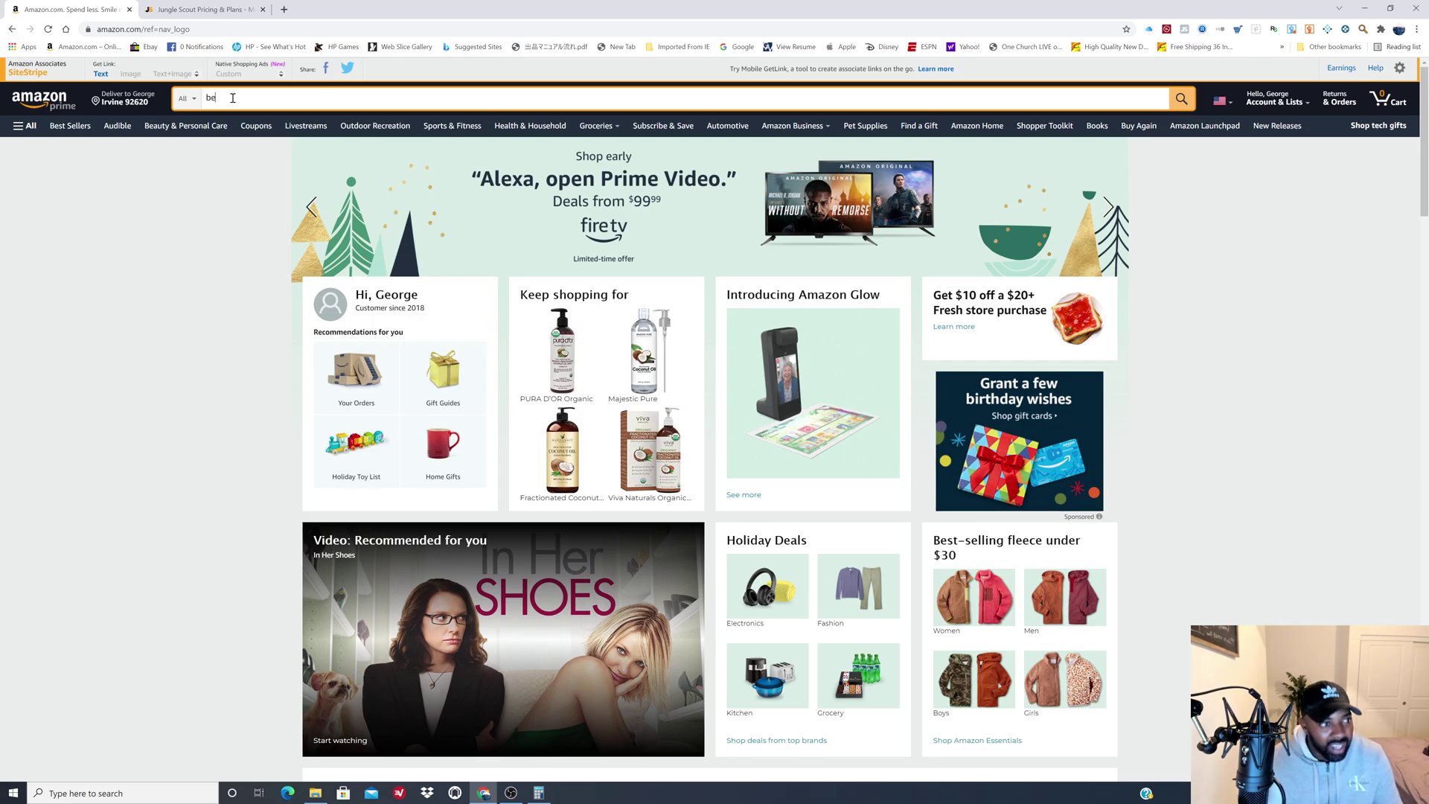
text(a)
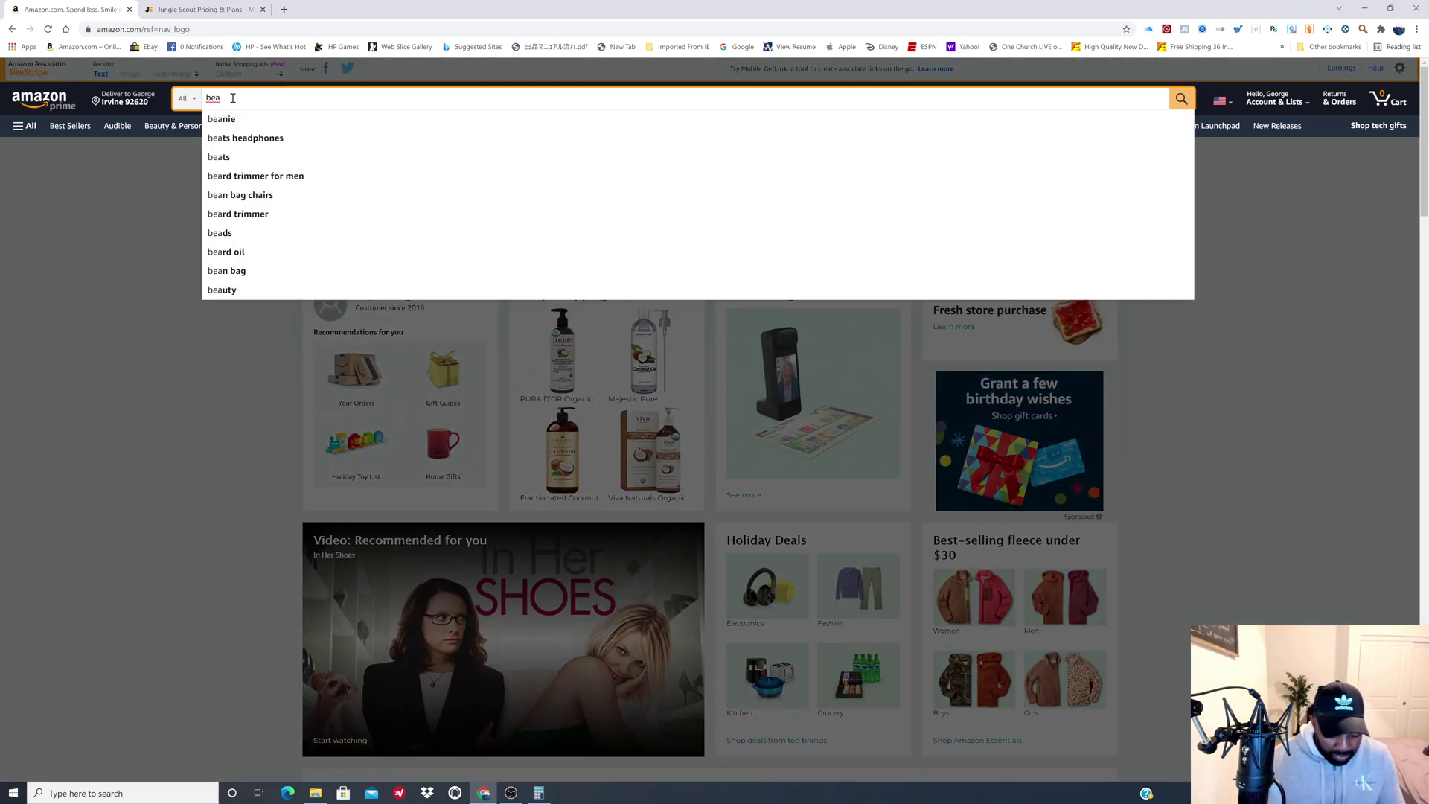
text(ty)
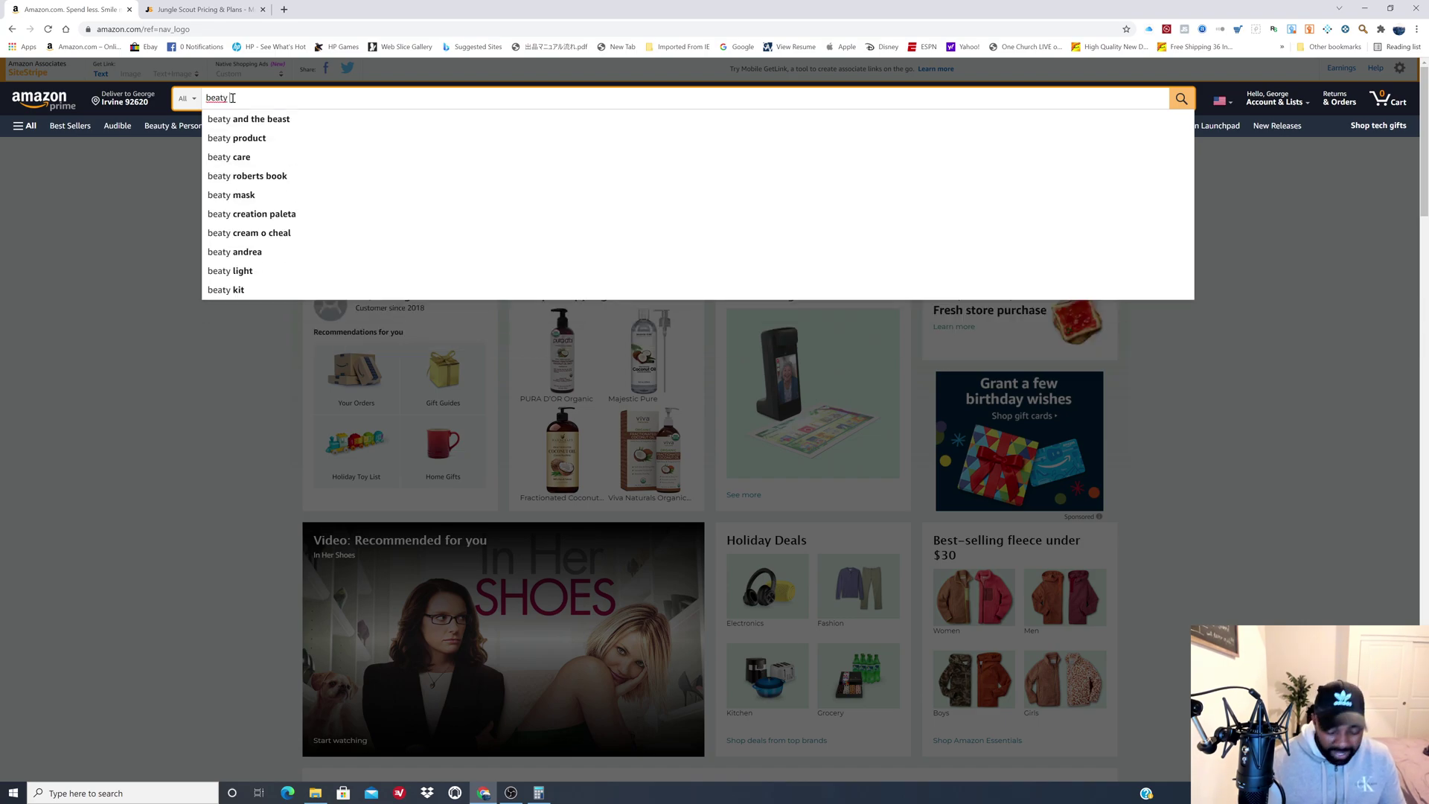
key(BackSpace)
key(BackSpace)
key(BackSpace)
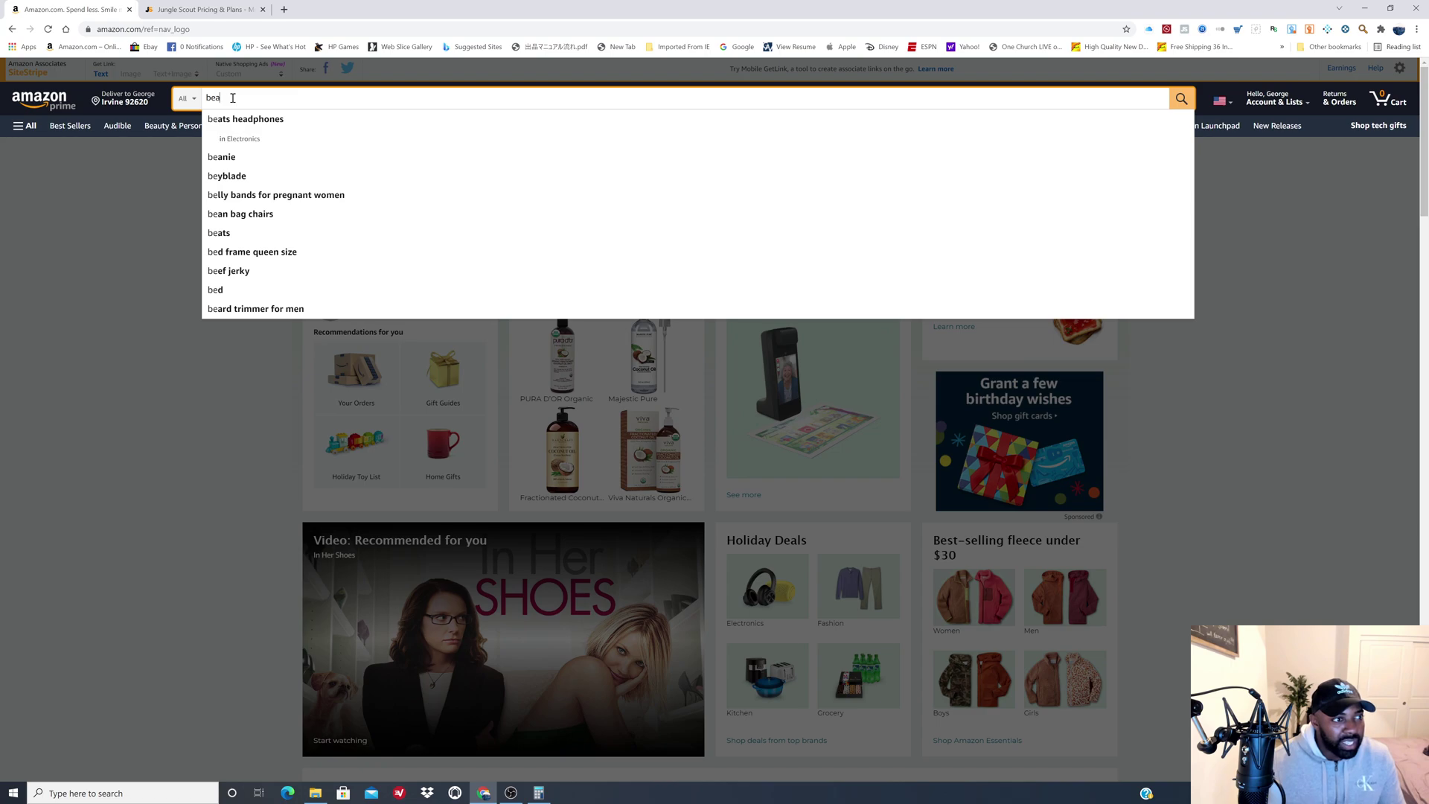
text(uty)
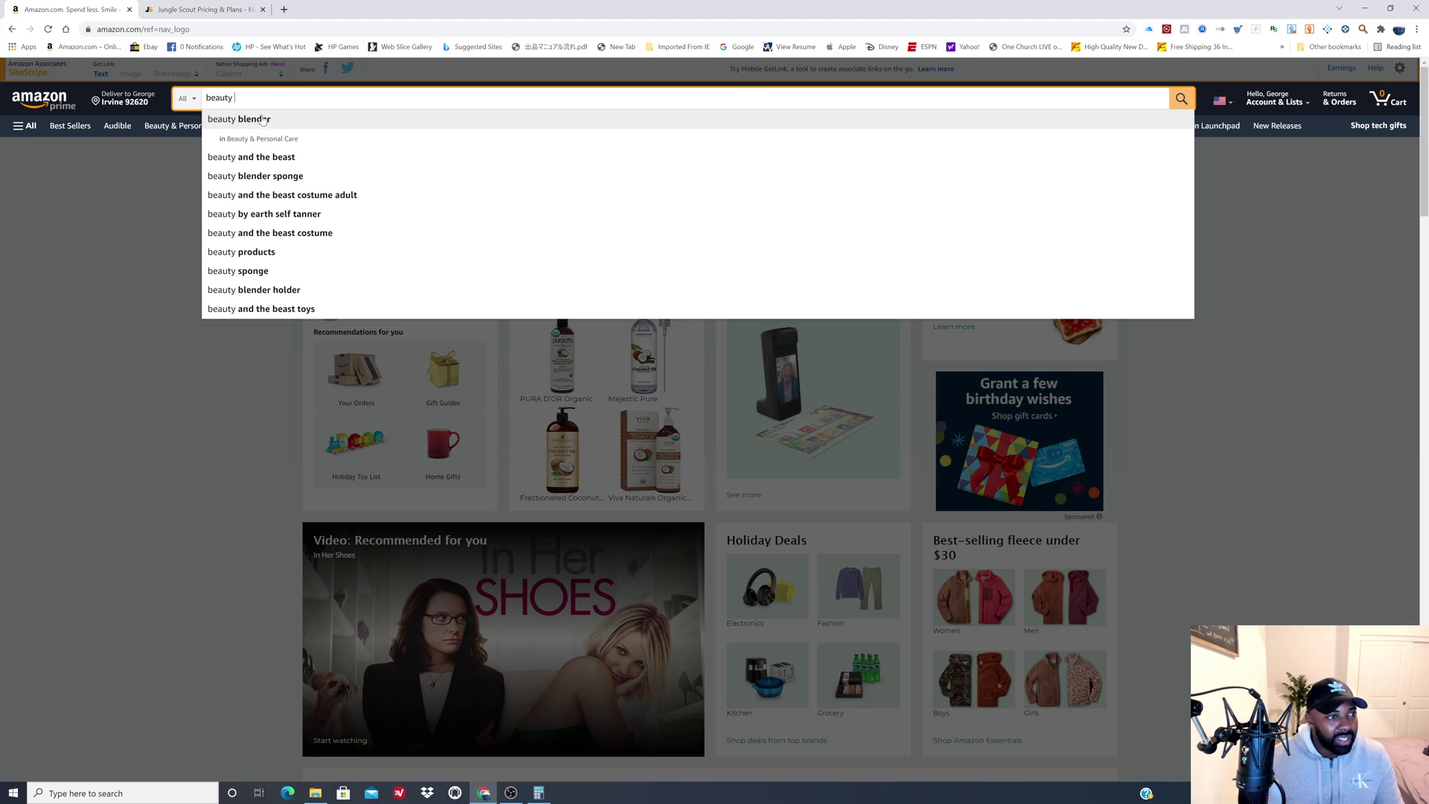
- Run the beauty search and scroll the results, checking each listing's sales rank and FBA sellers
key(Return)
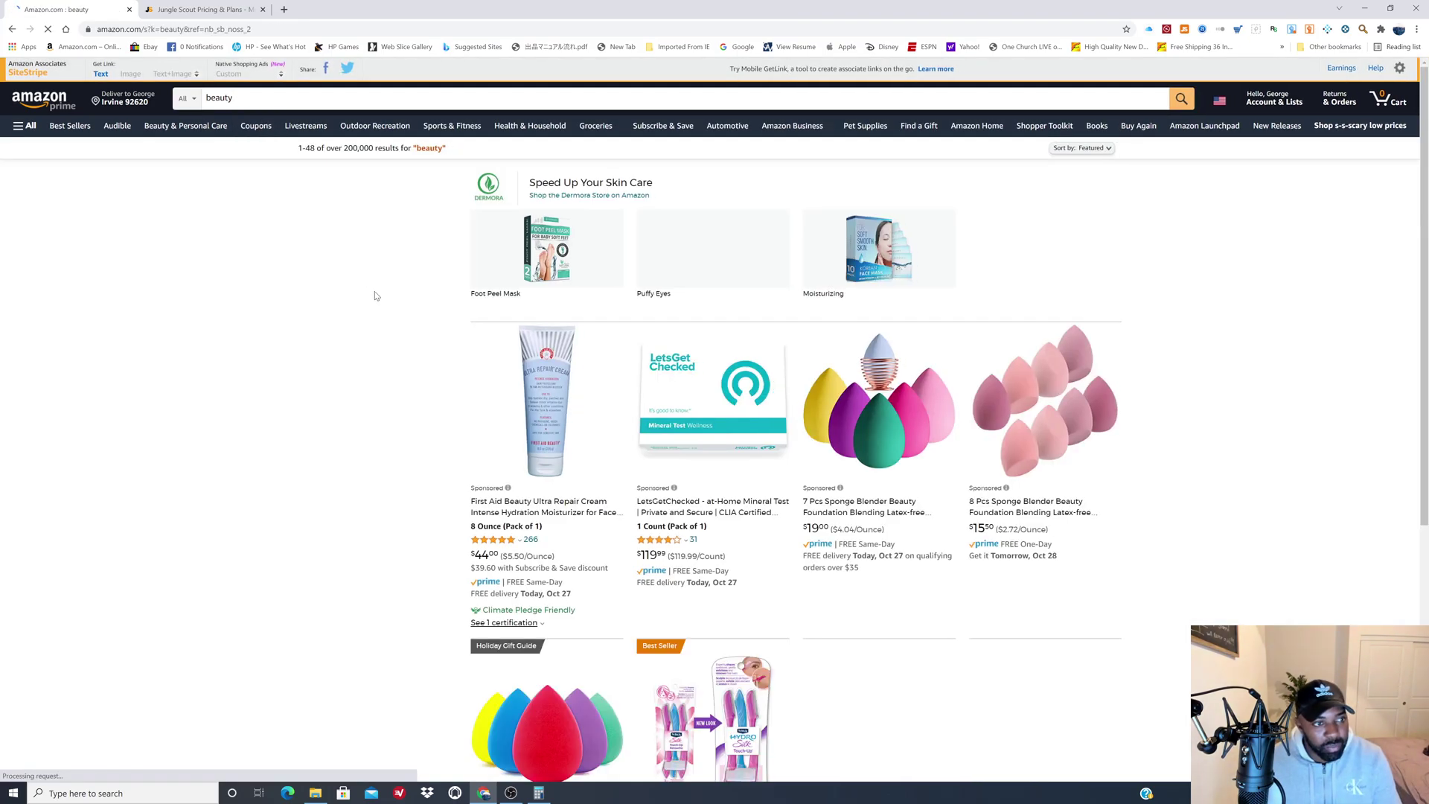
scroll(538, 298, down, 2)
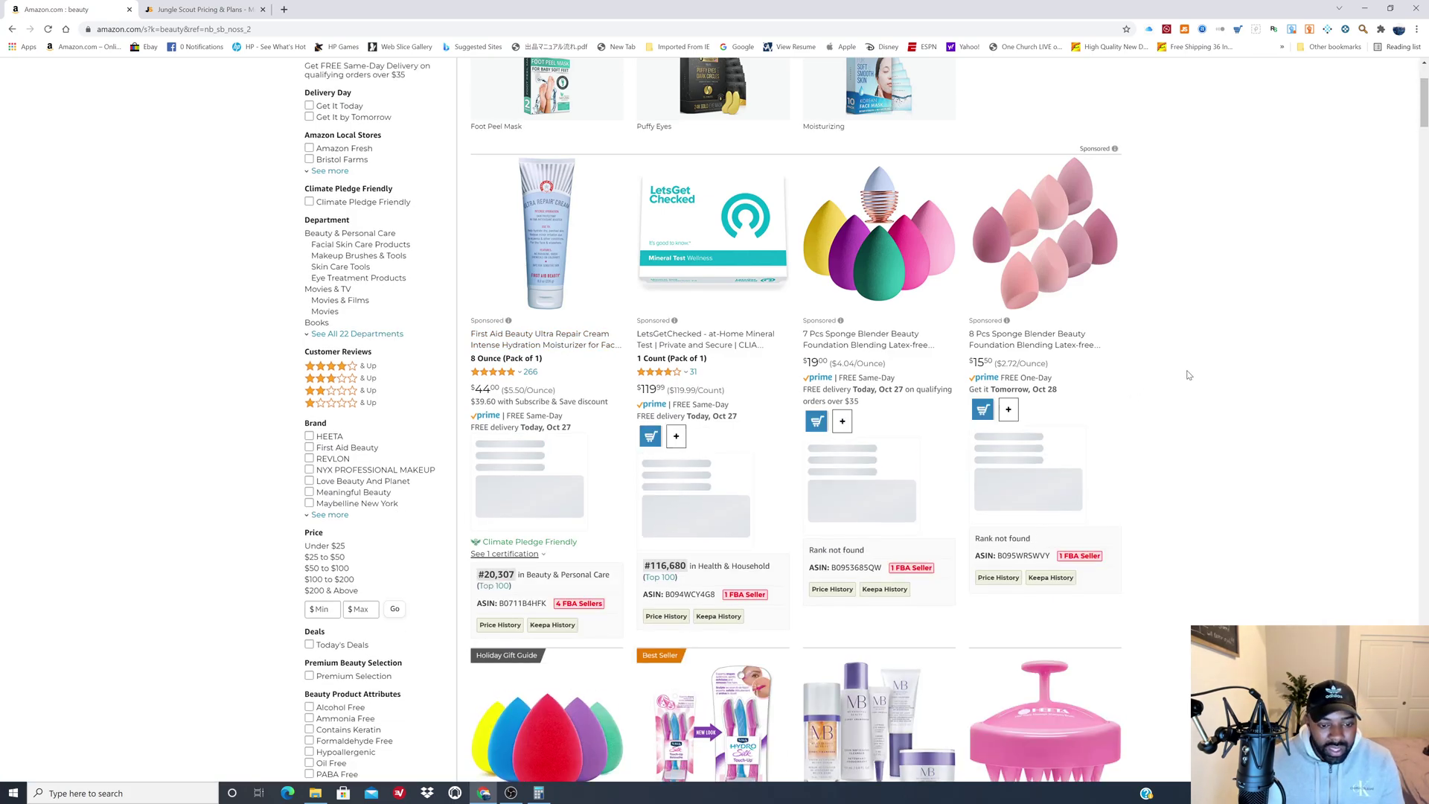
scroll(1194, 426, down, 4)
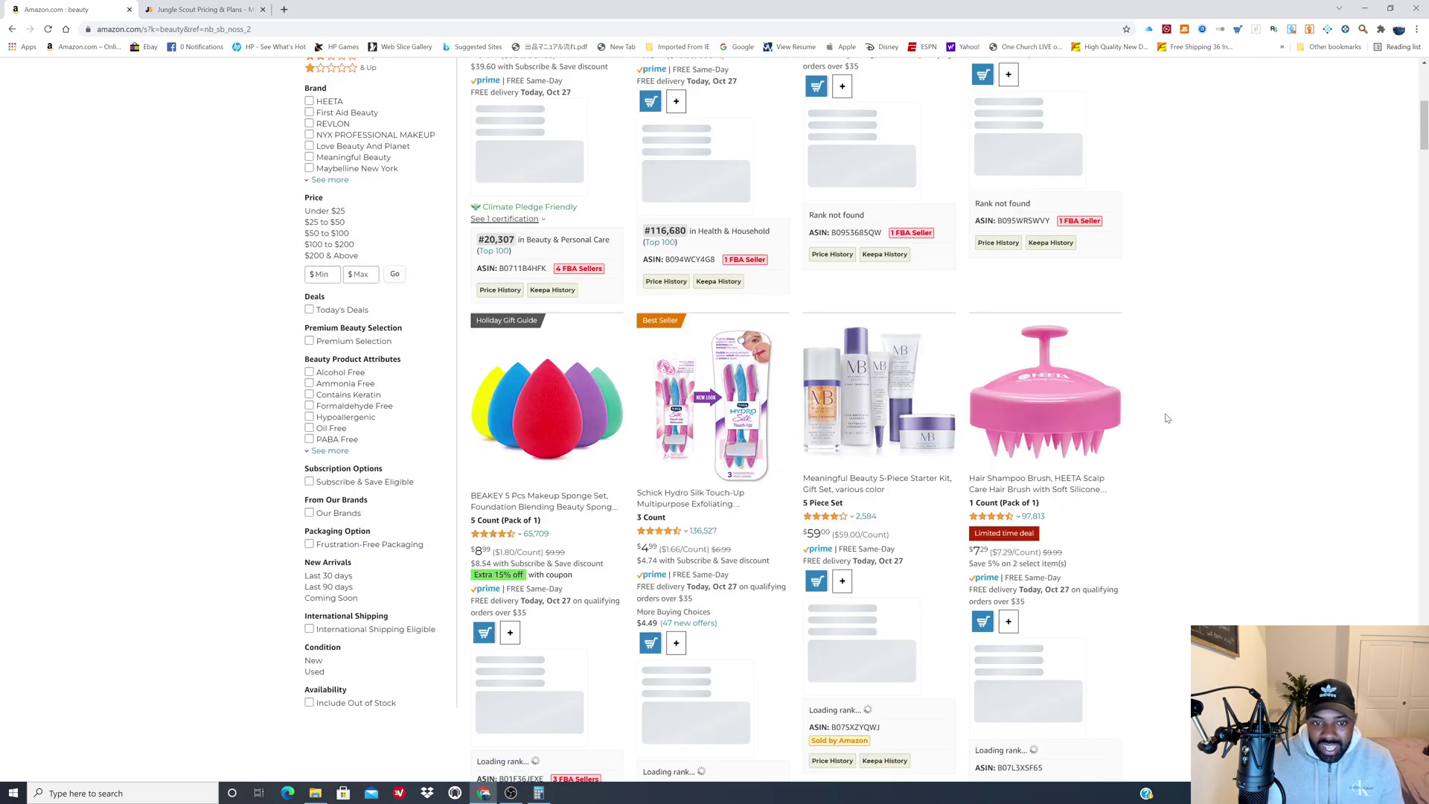
scroll(1161, 421, up, 5)
scroll(1156, 413, up, 2)
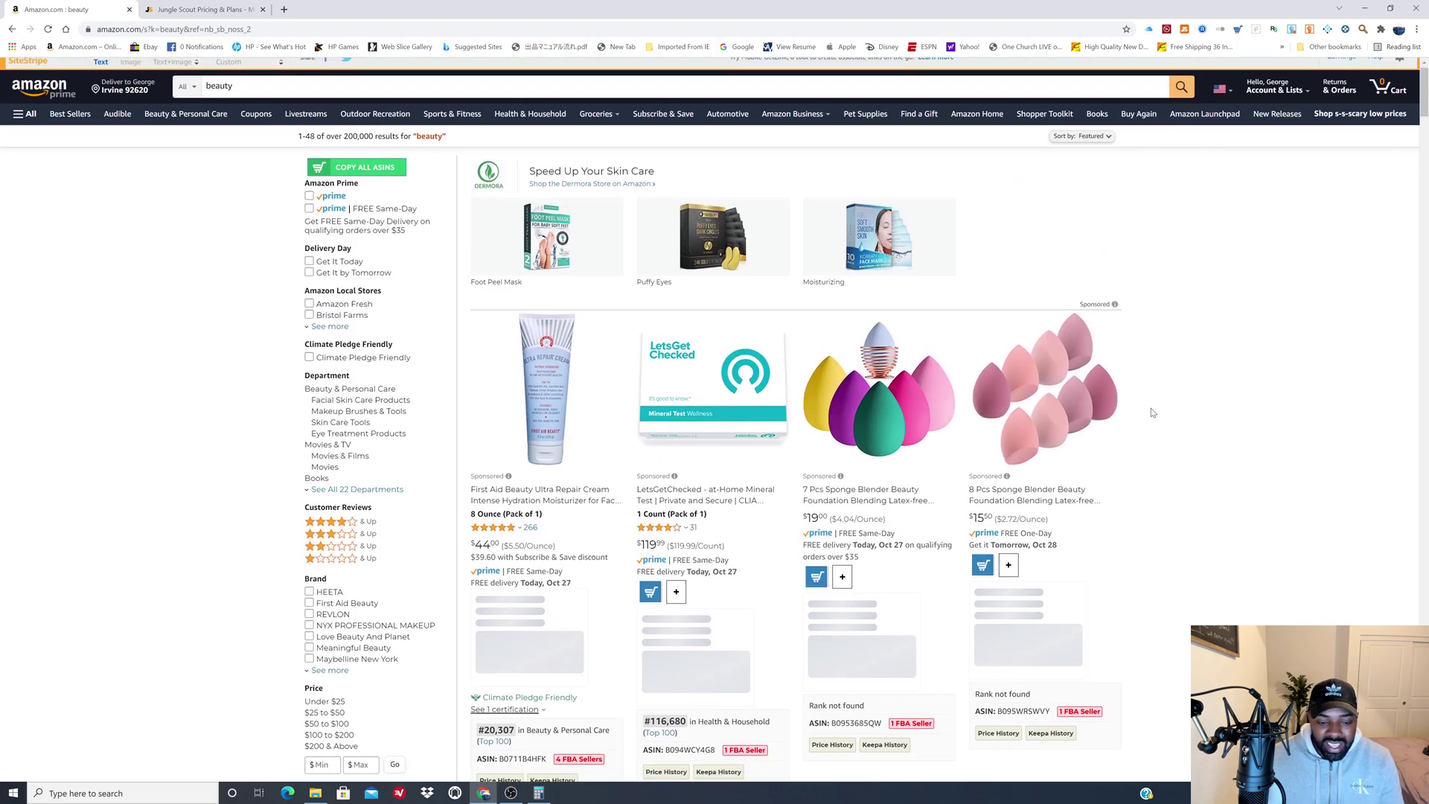
scroll(1153, 418, down, 4)
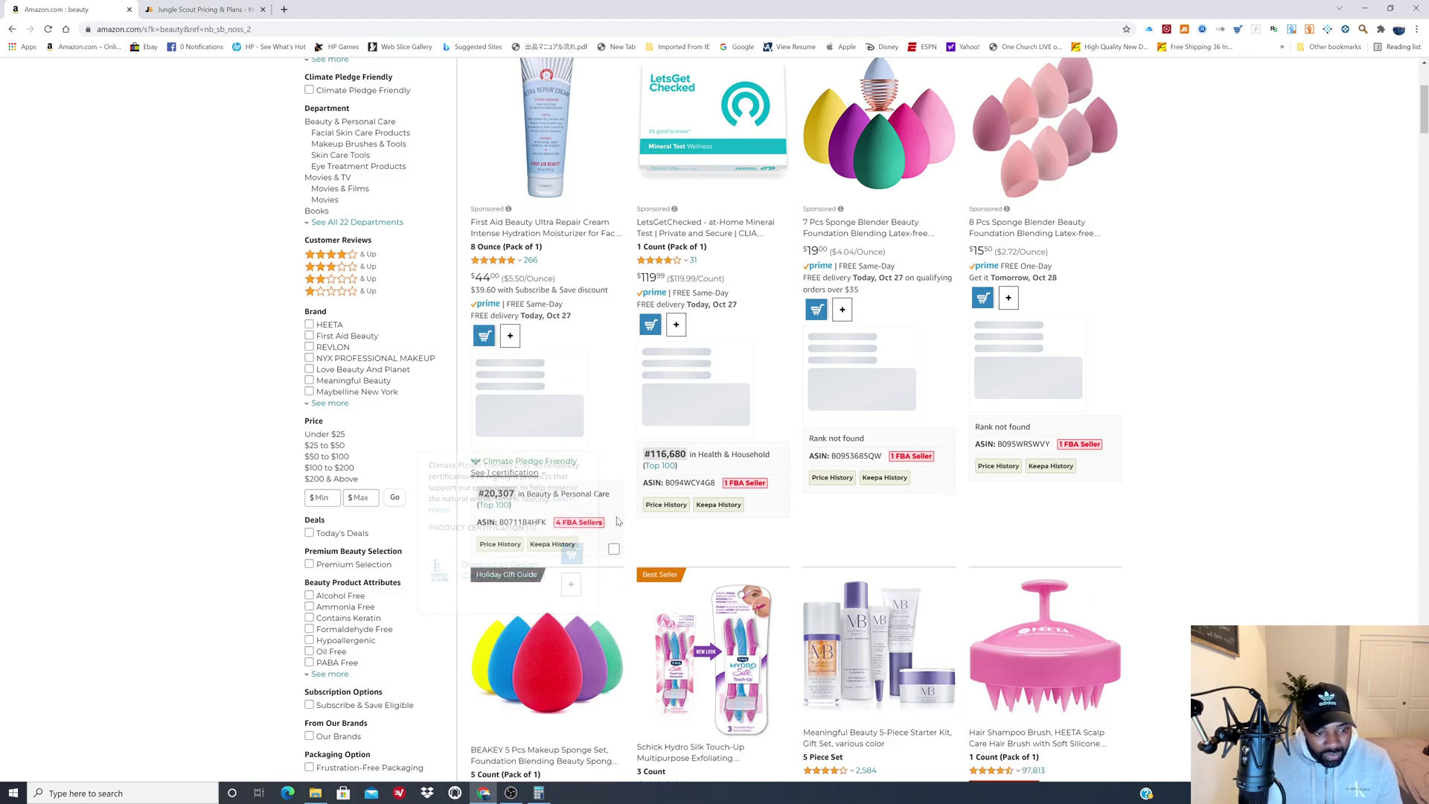
mouse_move(552, 543)
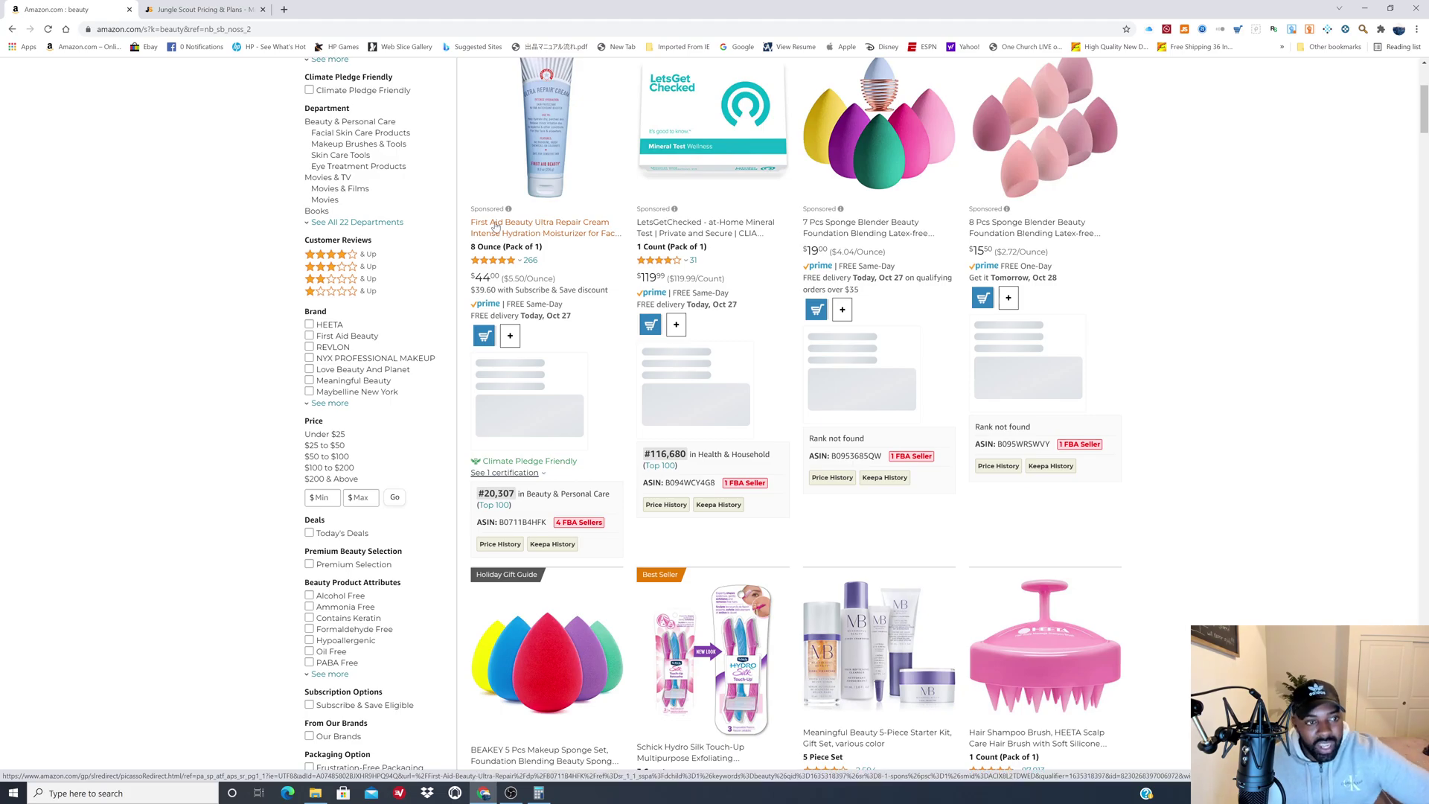
- Open the First Aid Beauty Ultra Repair Cream page and clear its RevSeller FBA buy cost
click(562, 153)
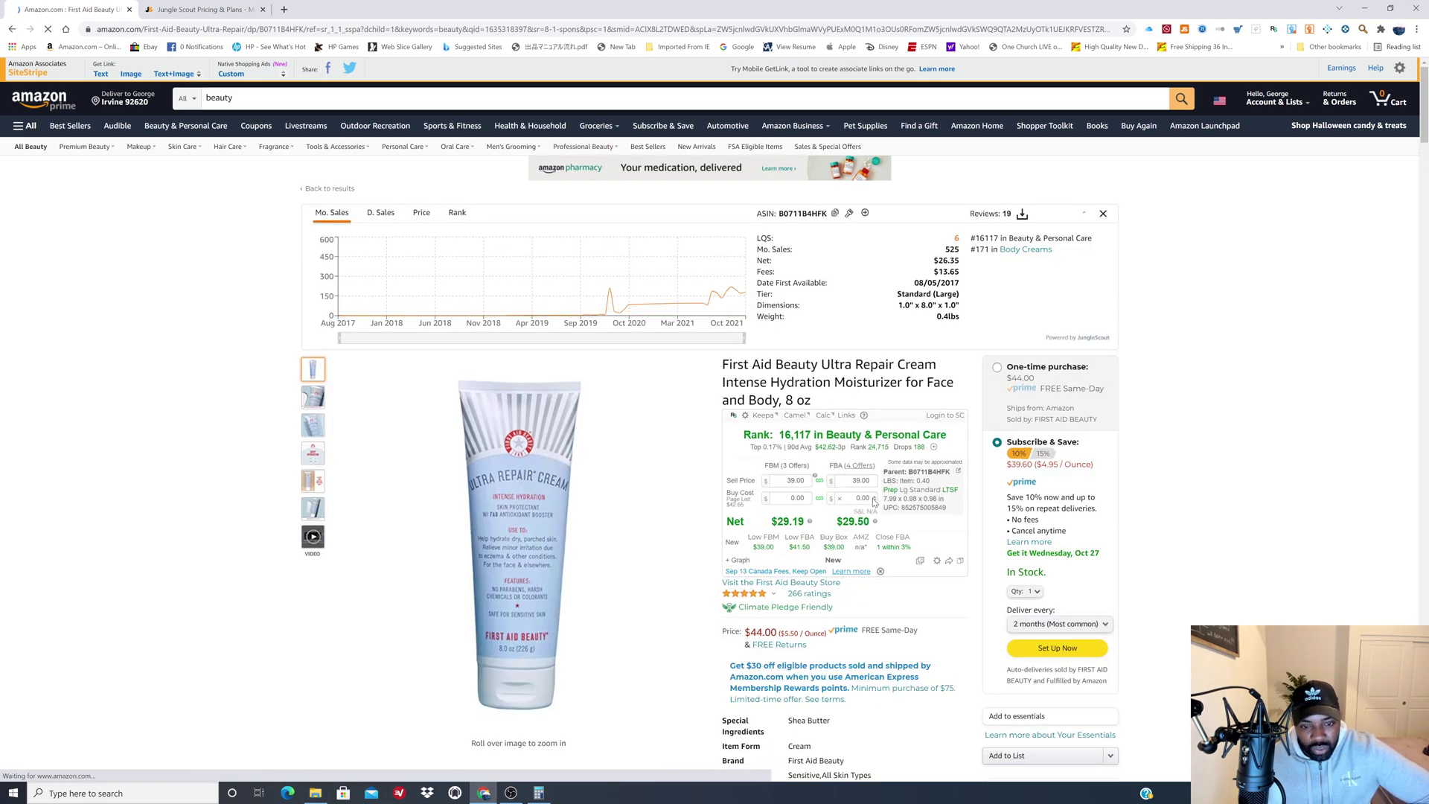
mouse_move(880, 499)
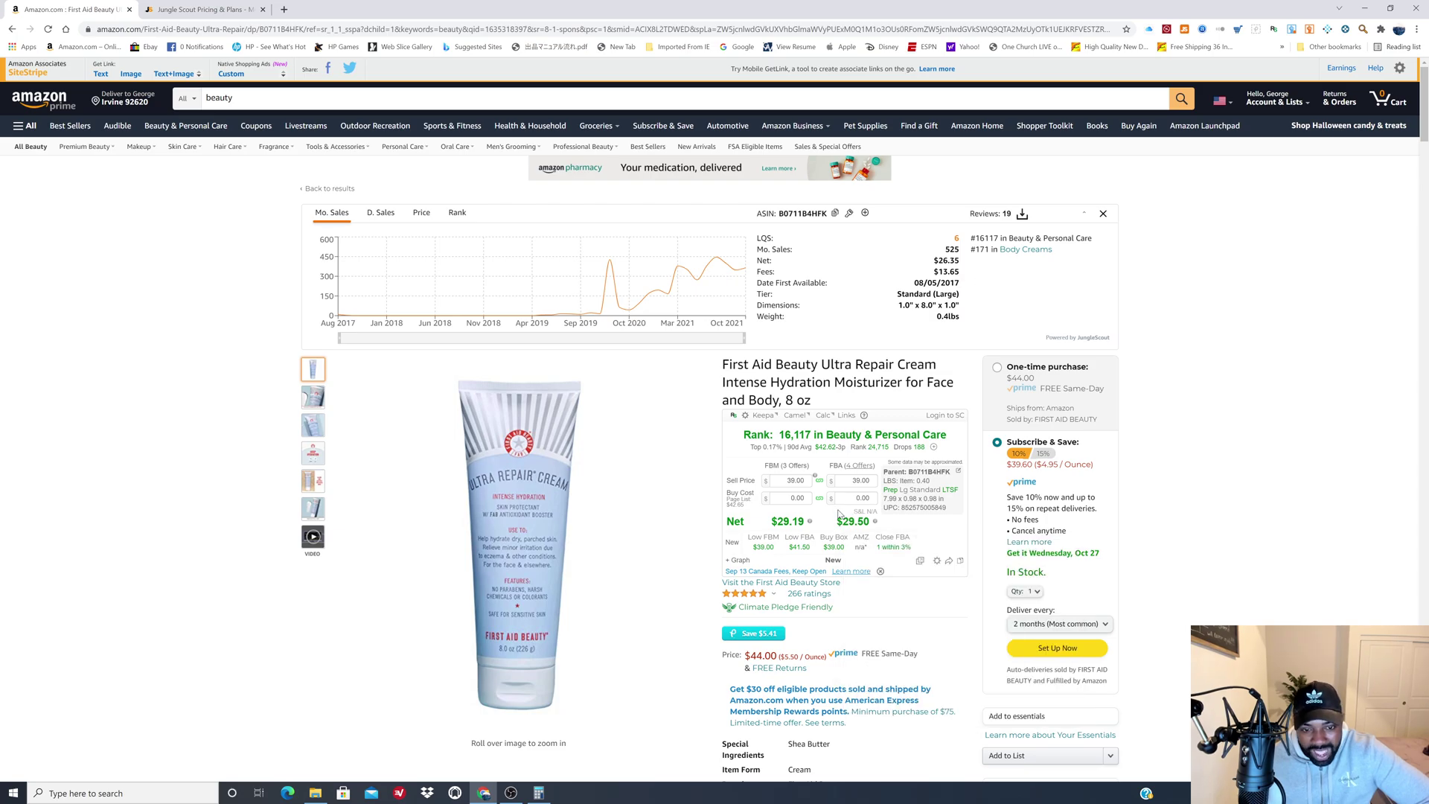
mouse_move(844, 520)
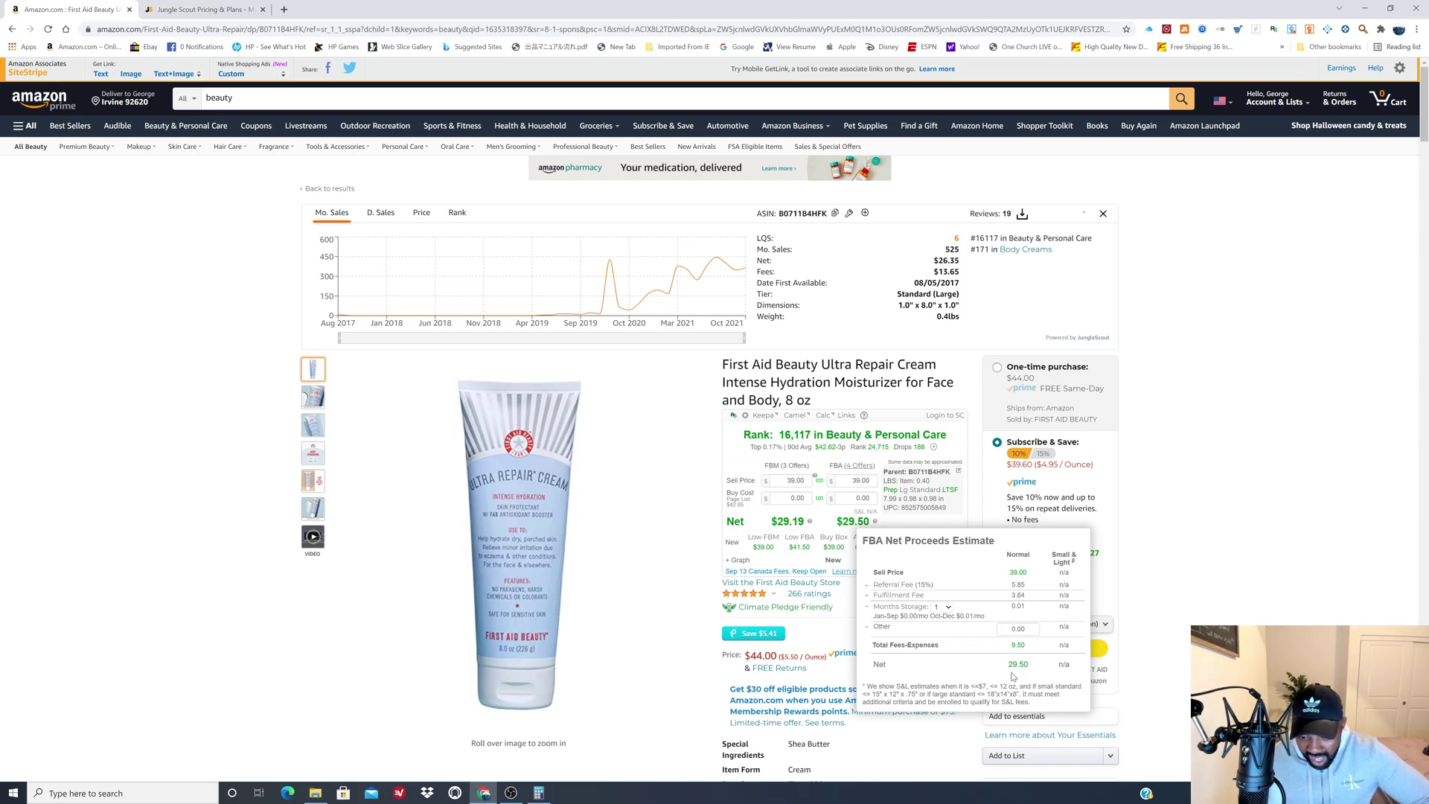
click(858, 500)
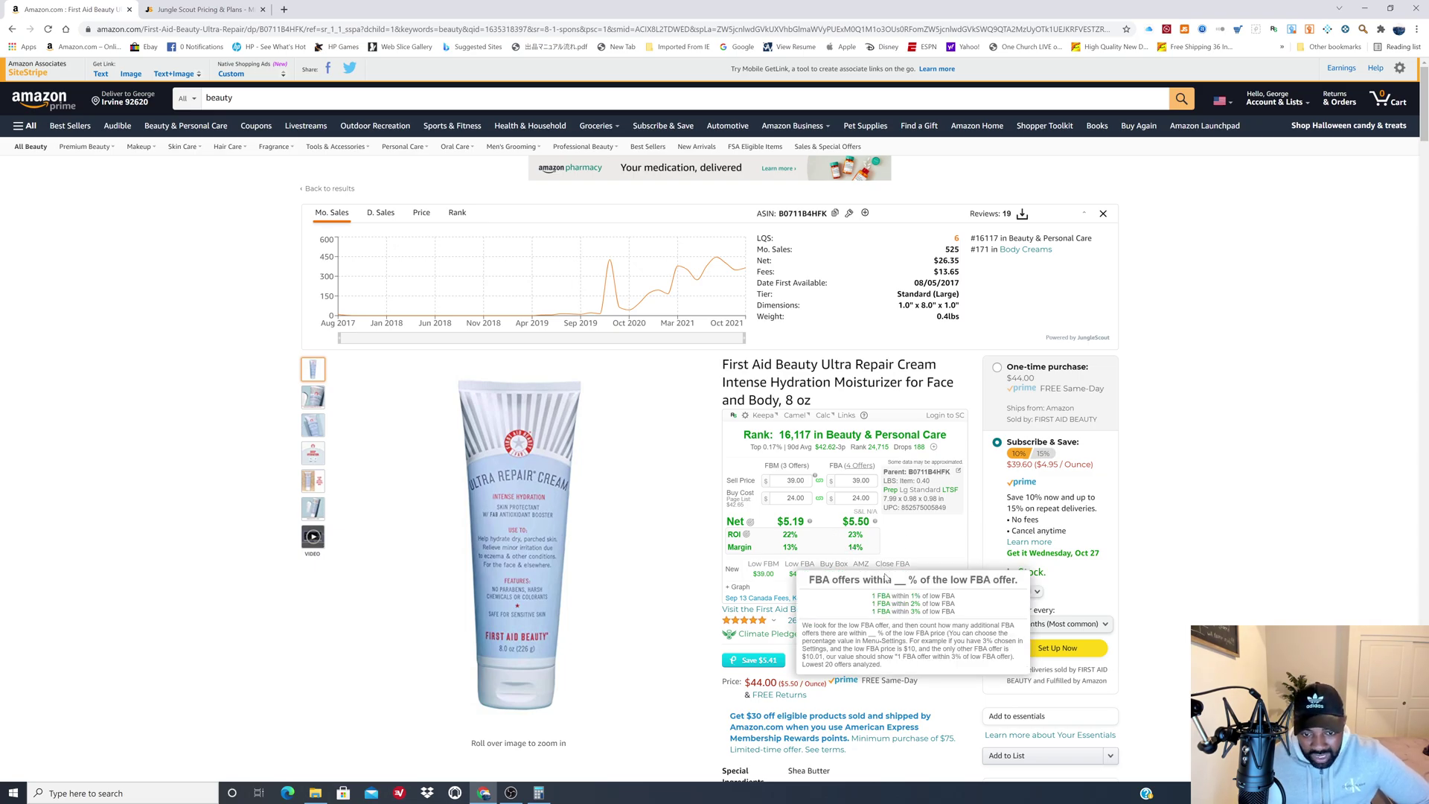
scroll(866, 612, down, 2)
scroll(866, 611, down, 10)
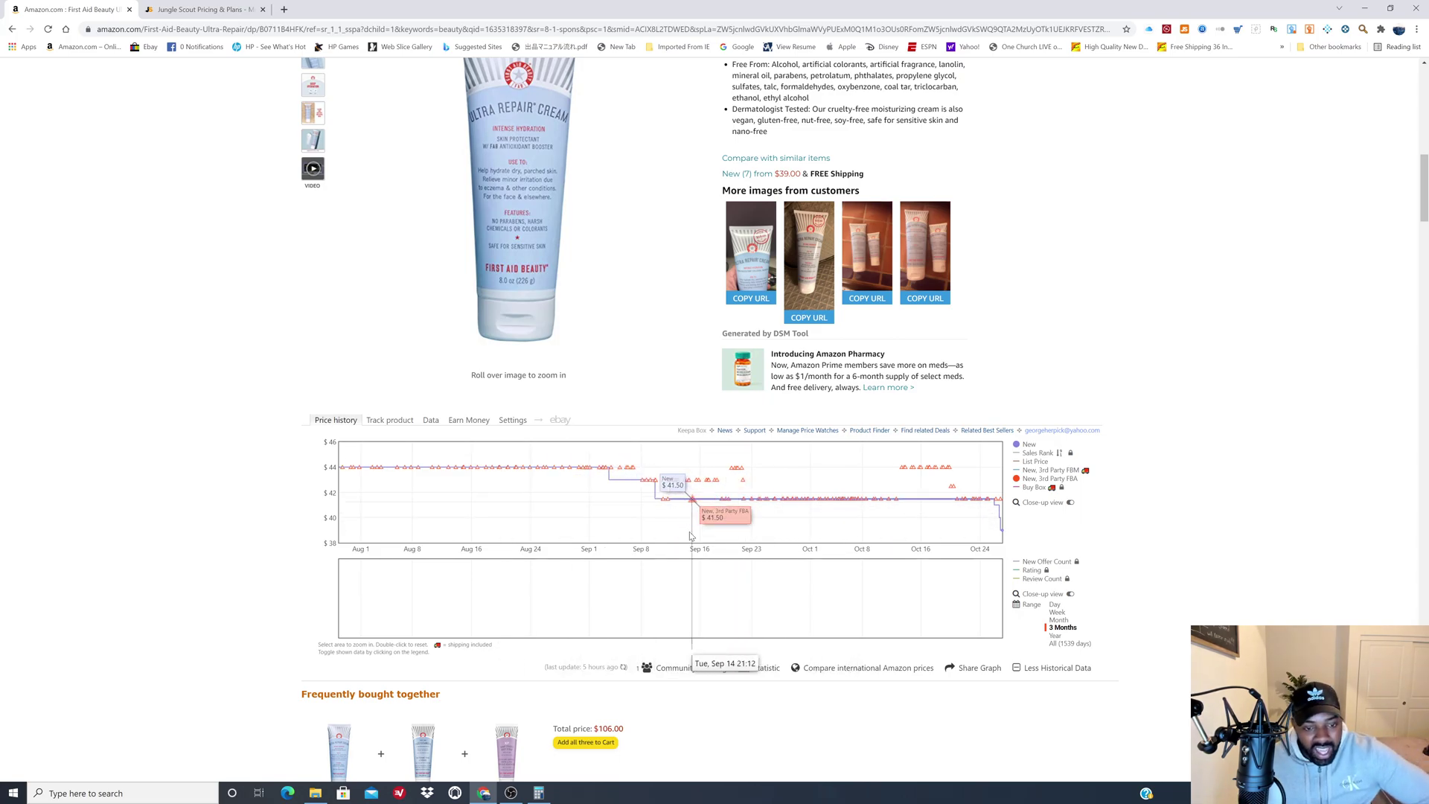
click(1055, 635)
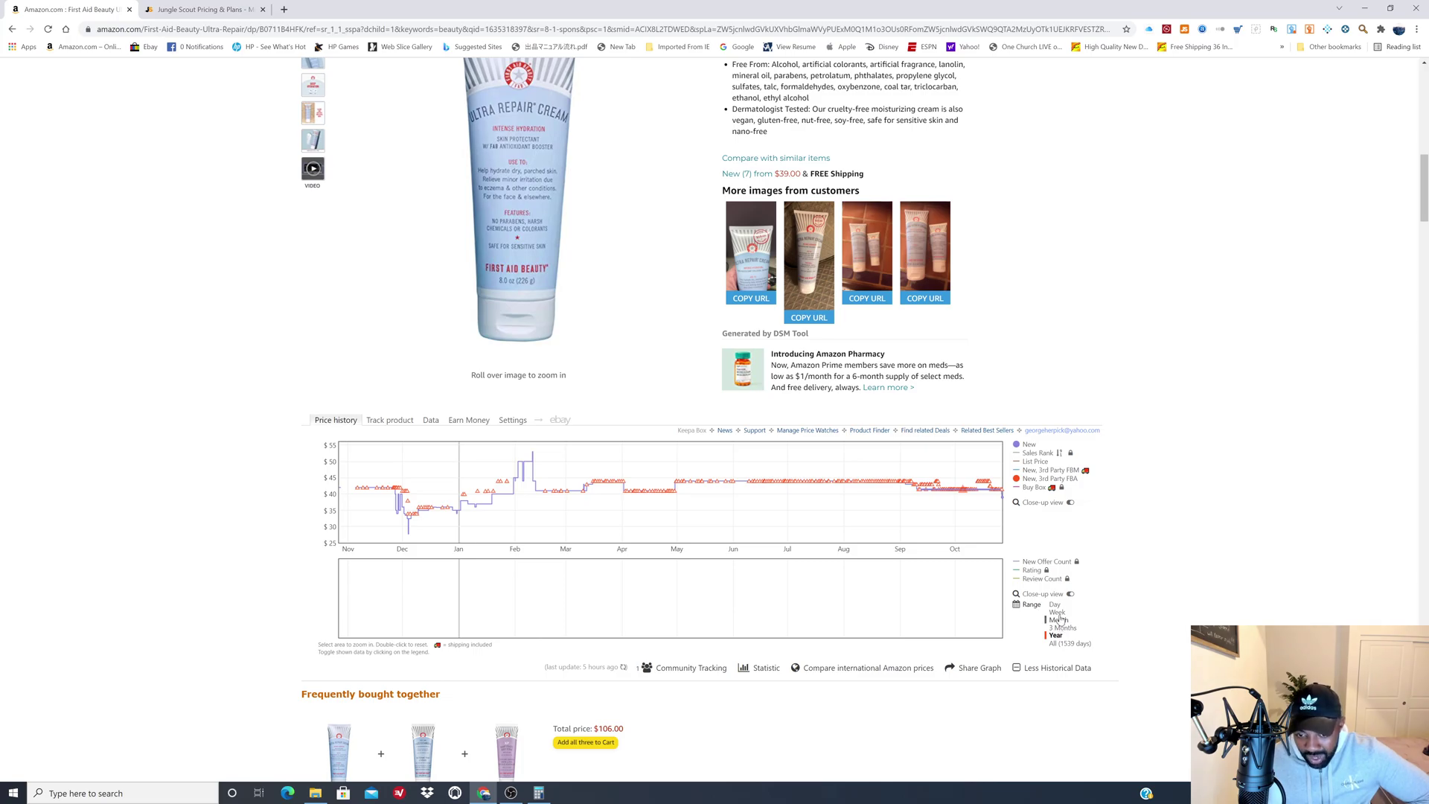
click(1057, 612)
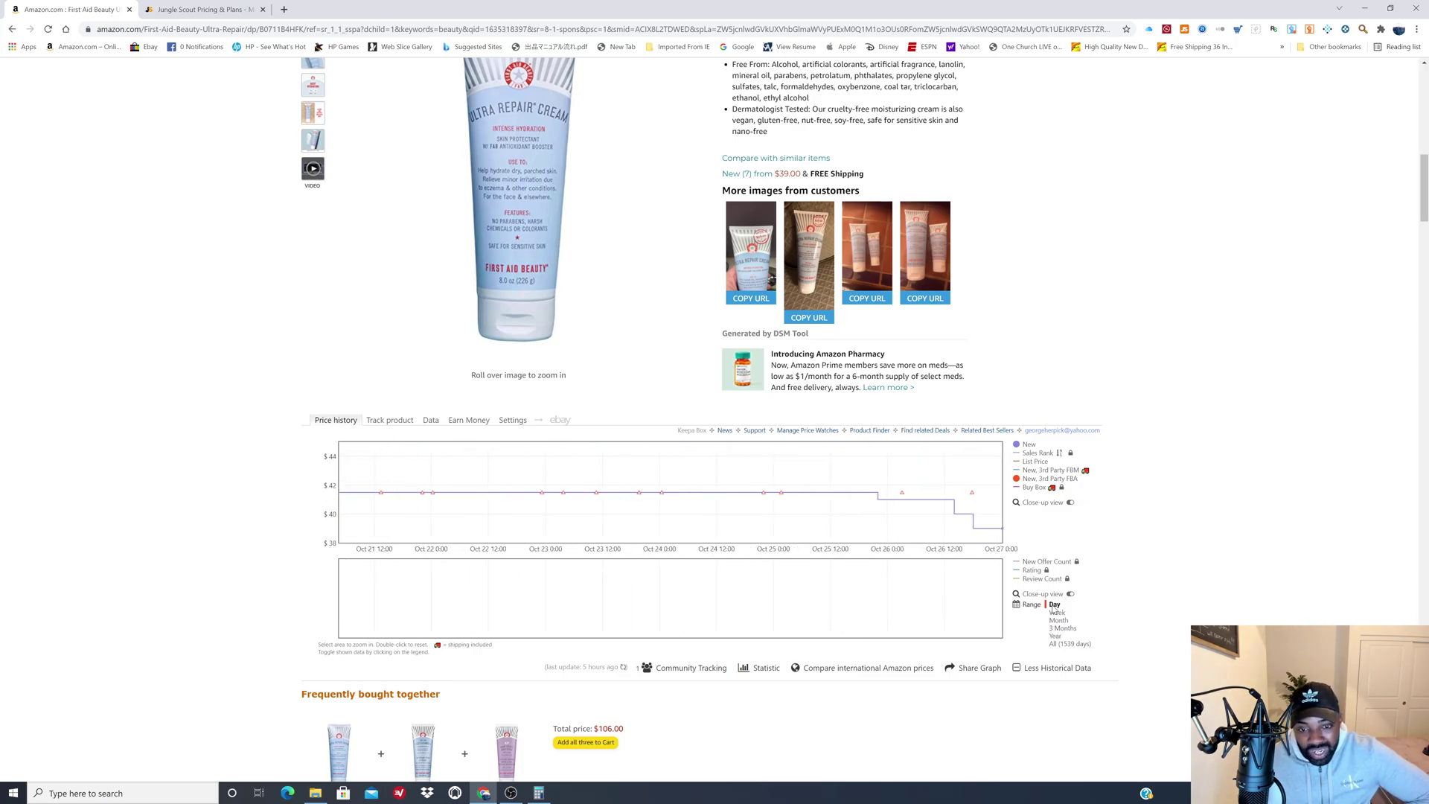
click(1053, 605)
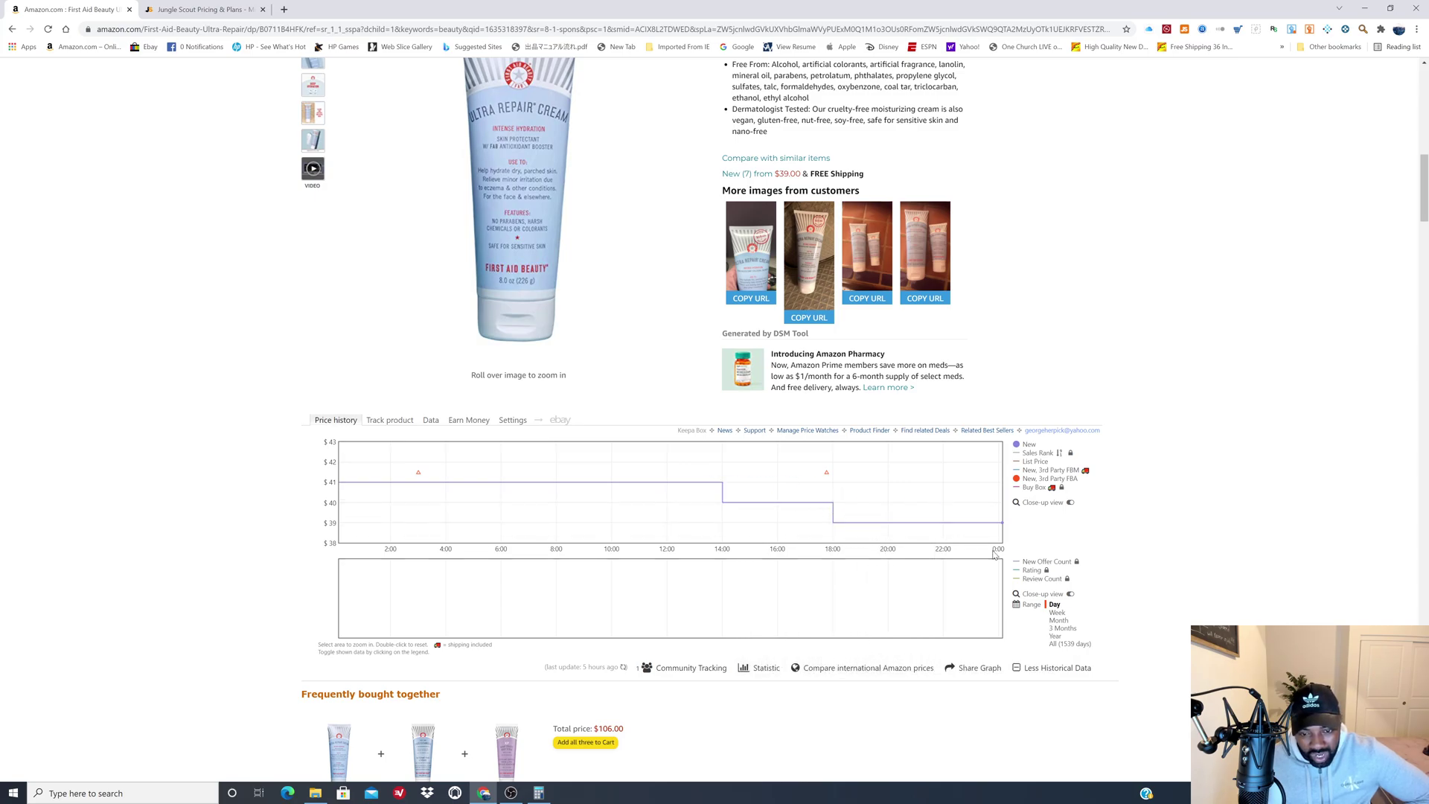
click(1062, 646)
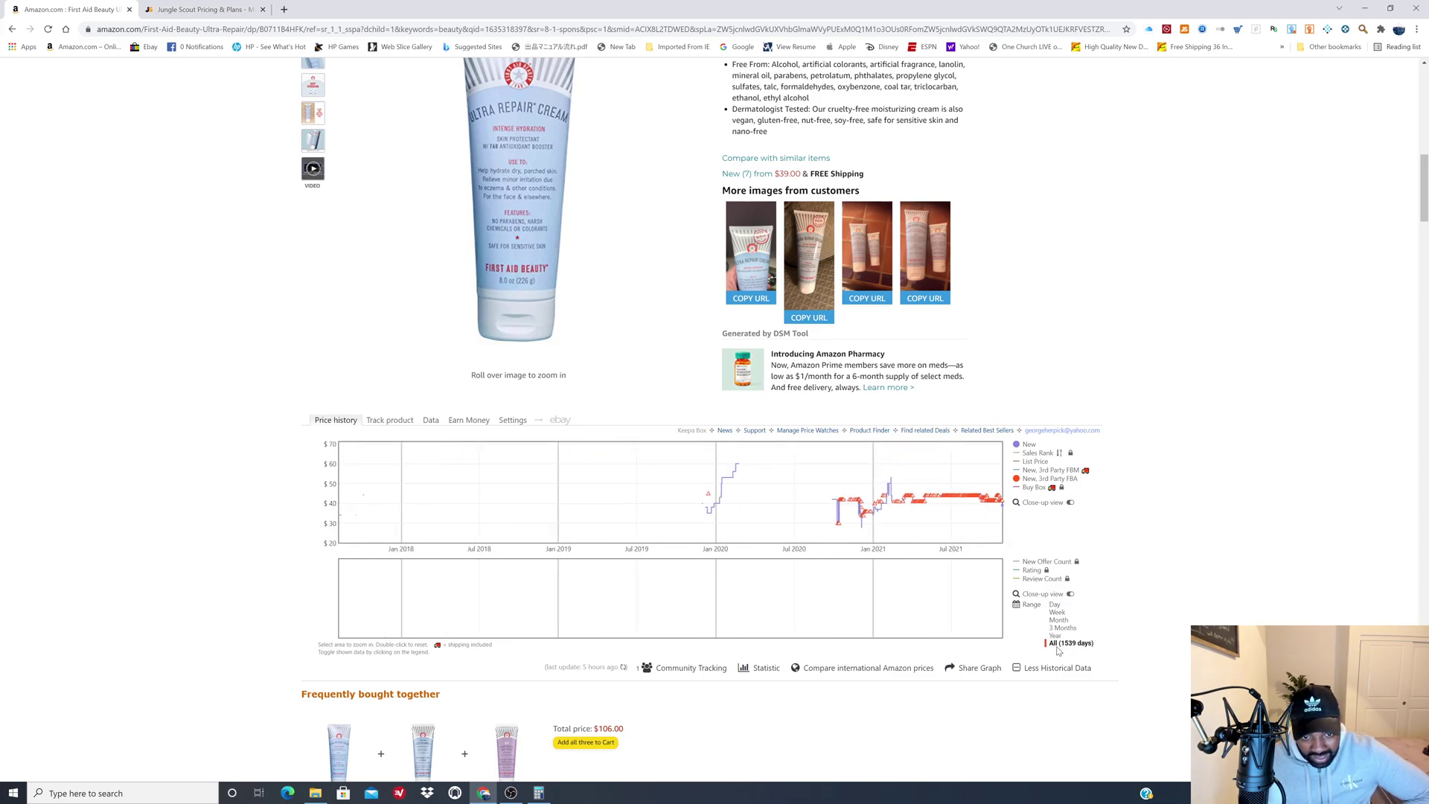
click(1057, 629)
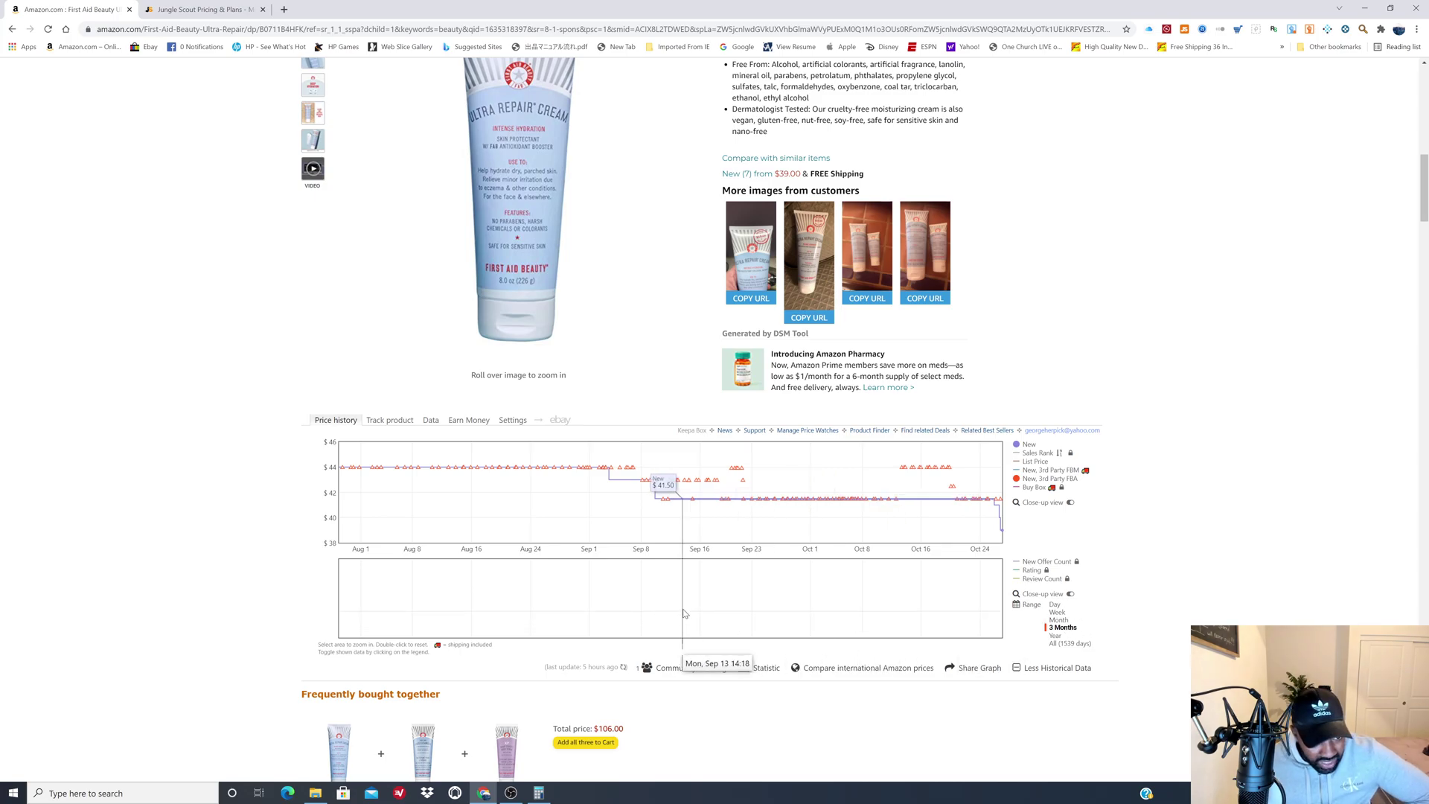
scroll(707, 649, up, 10)
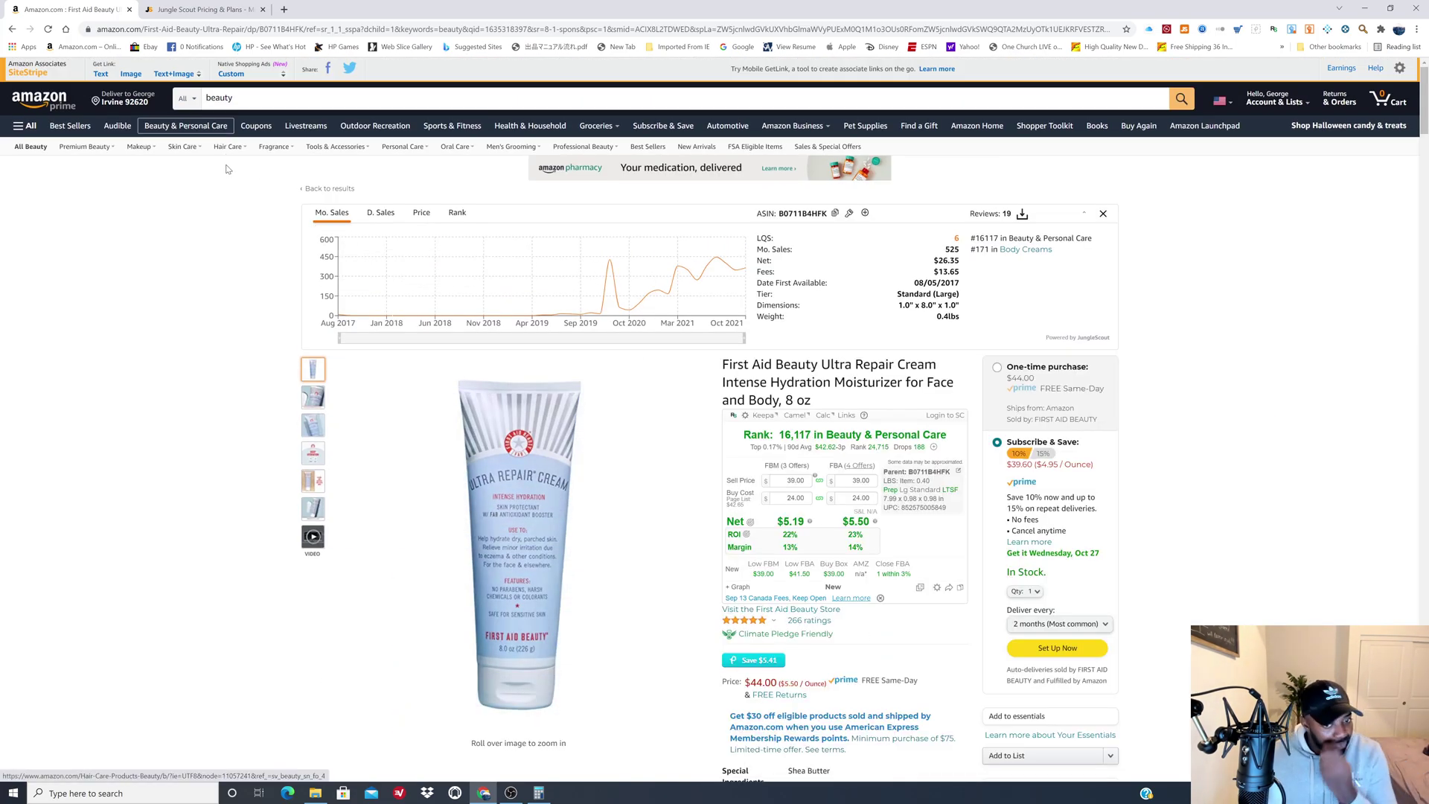
- Return to the top of the cream page and review its 3 FBM and 4 FBA offers
mouse_move(231, 148)
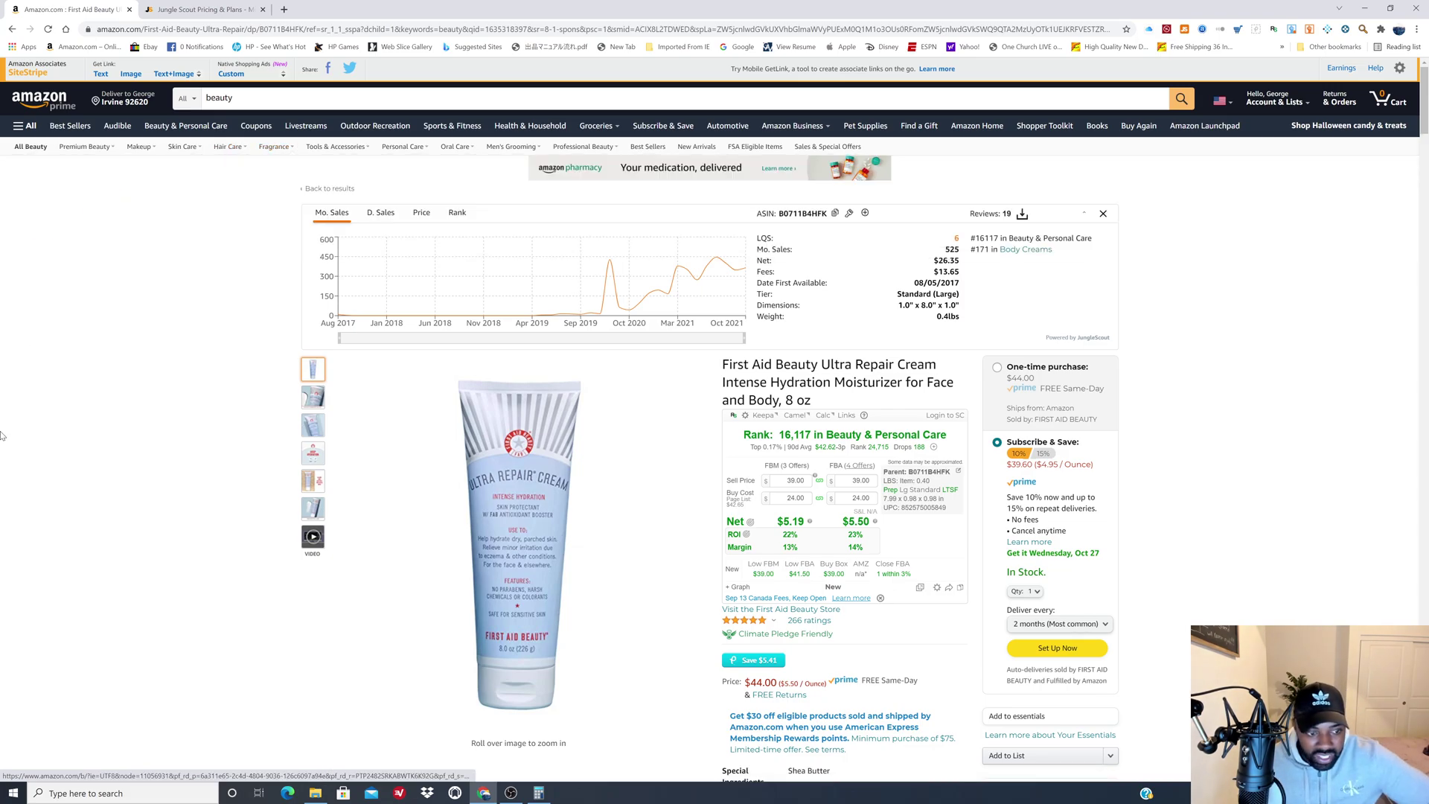
scroll(276, 367, down, 10)
scroll(275, 367, down, 5)
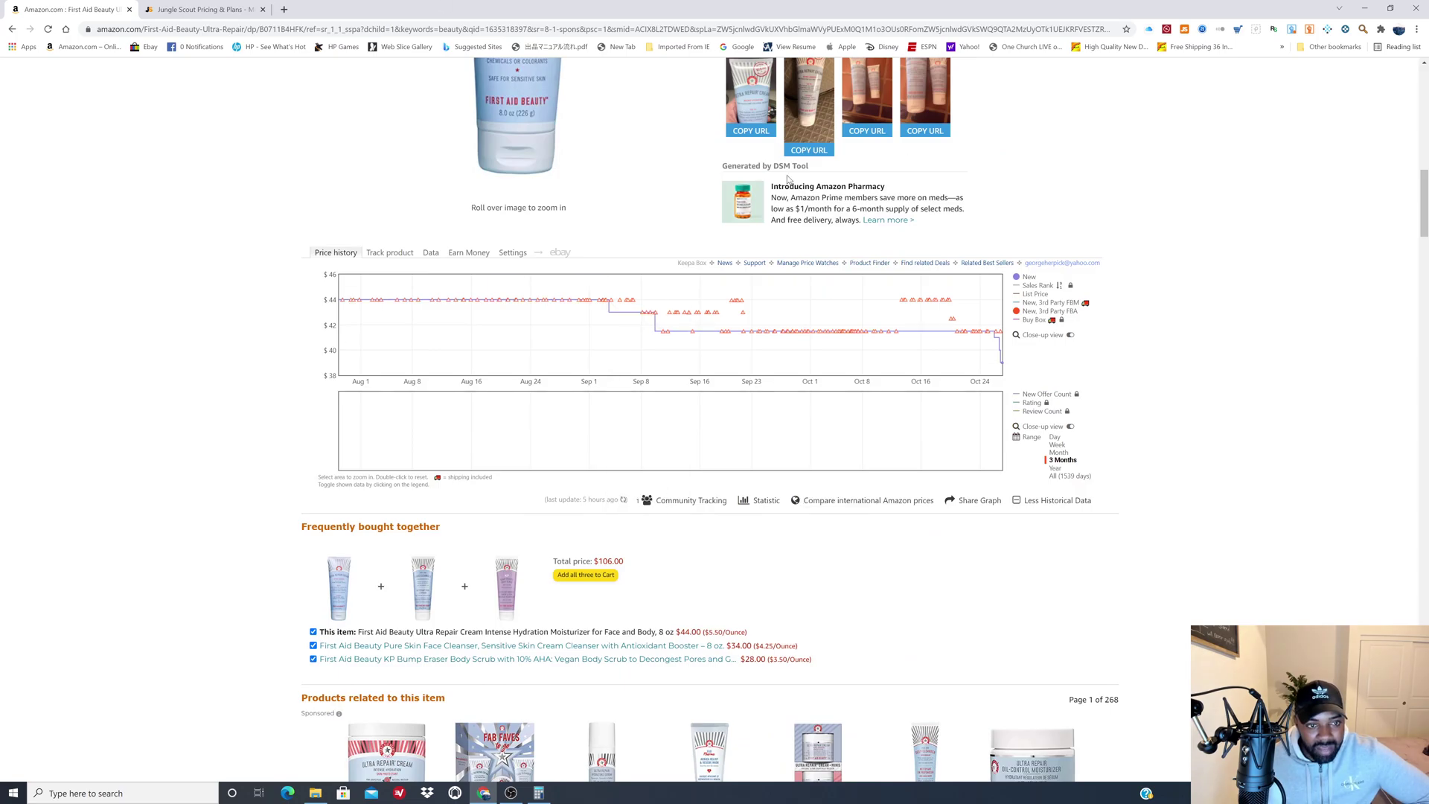
scroll(902, 448, up, 8)
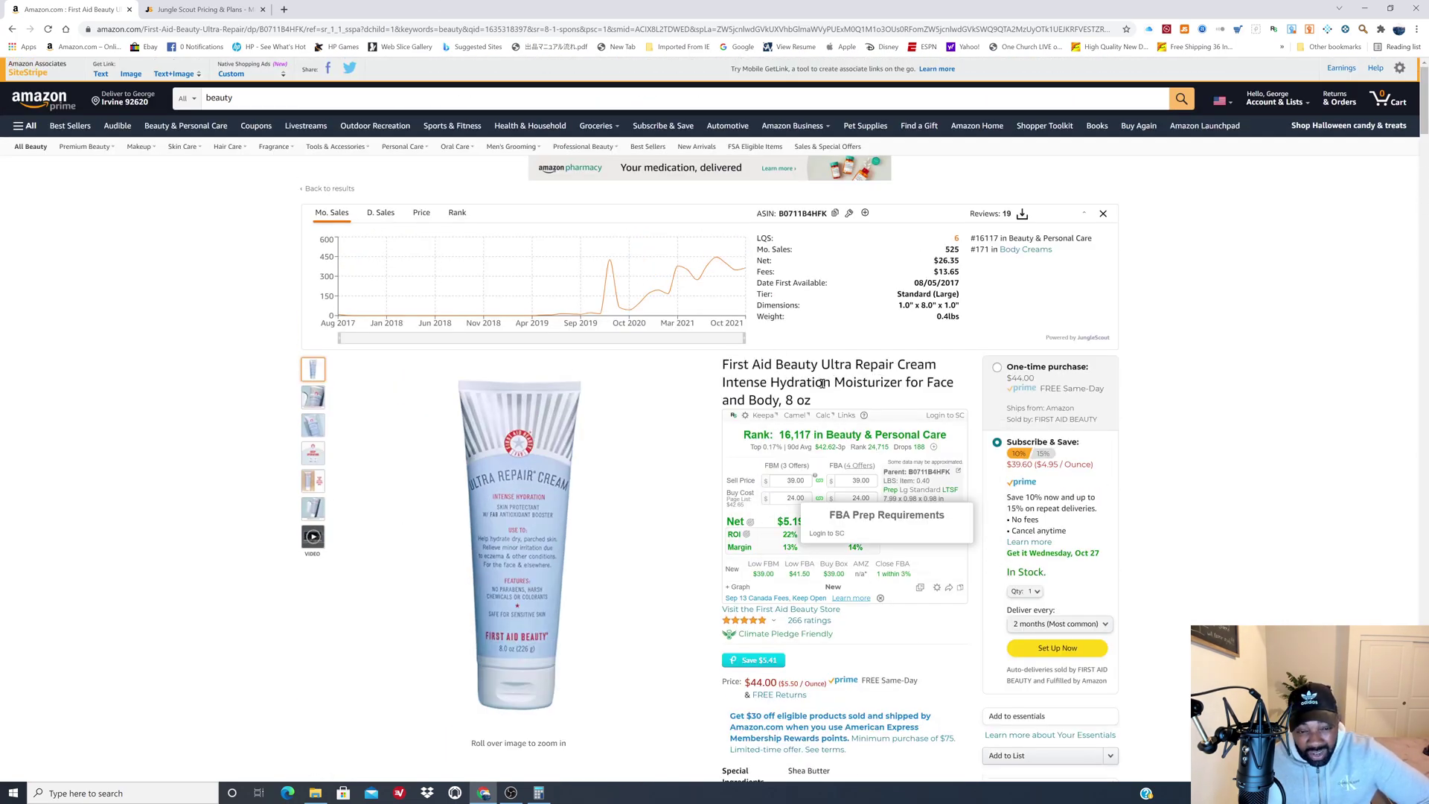
mouse_move(314, 427)
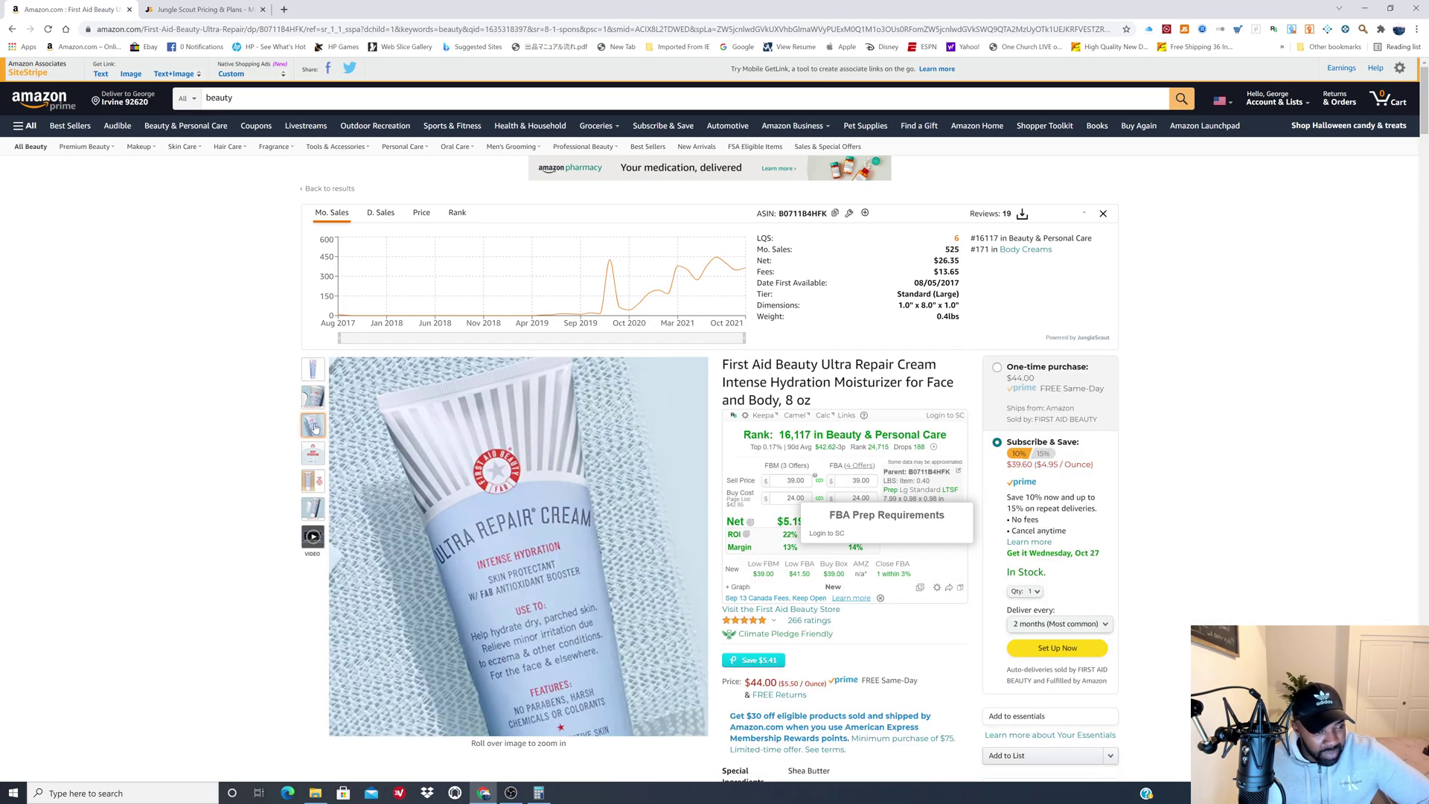
mouse_move(320, 514)
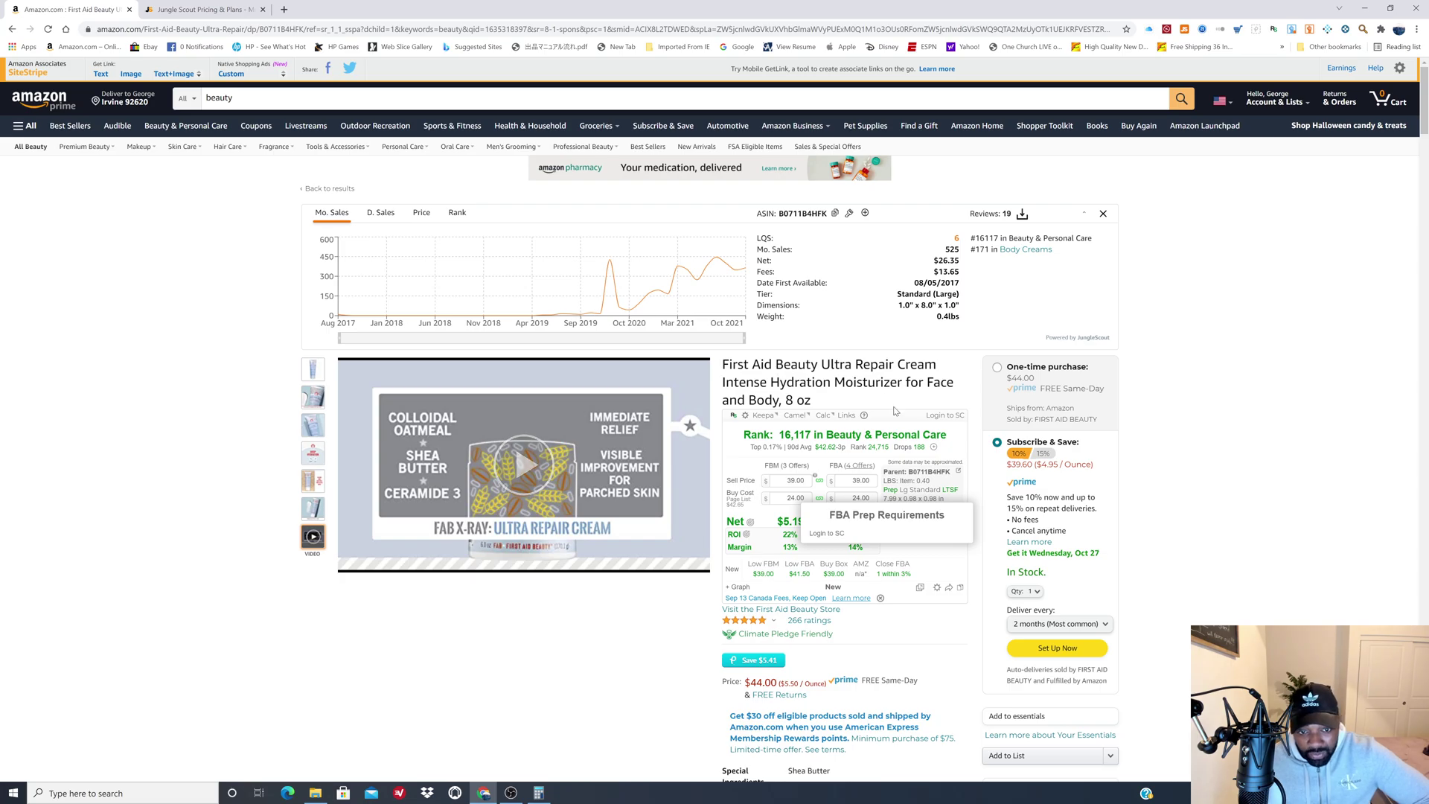
scroll(895, 411, down, 2)
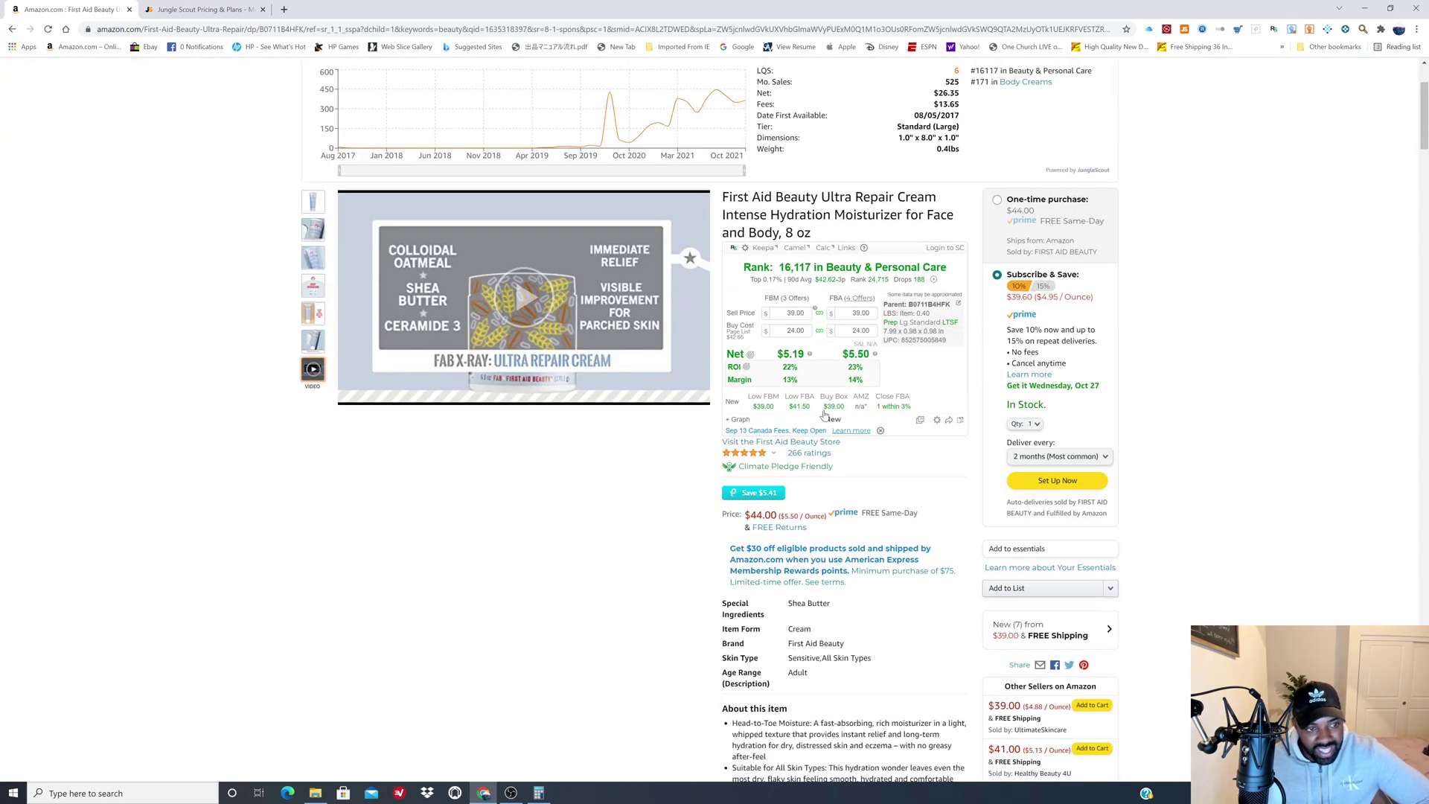
scroll(825, 415, down, 4)
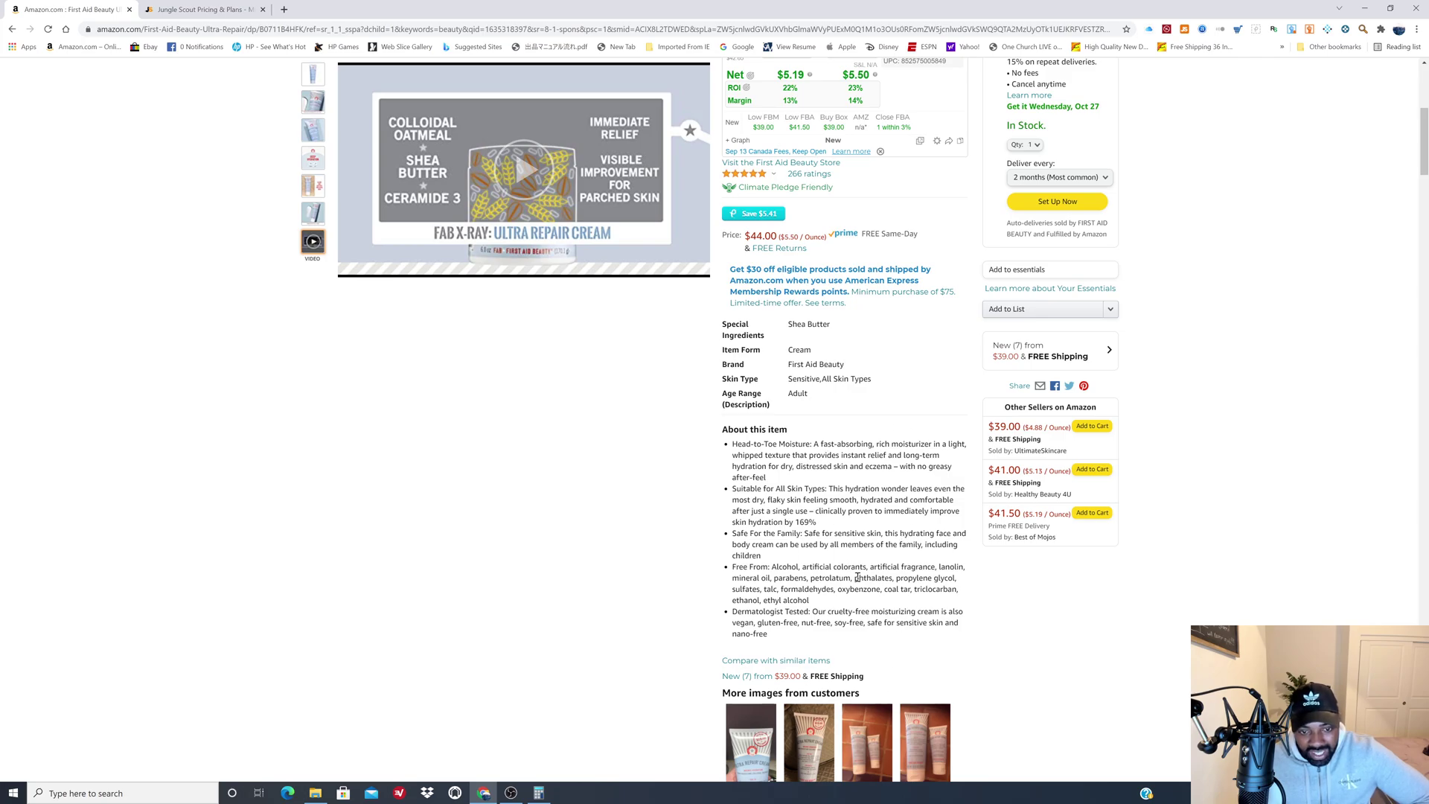
scroll(818, 506, up, 6)
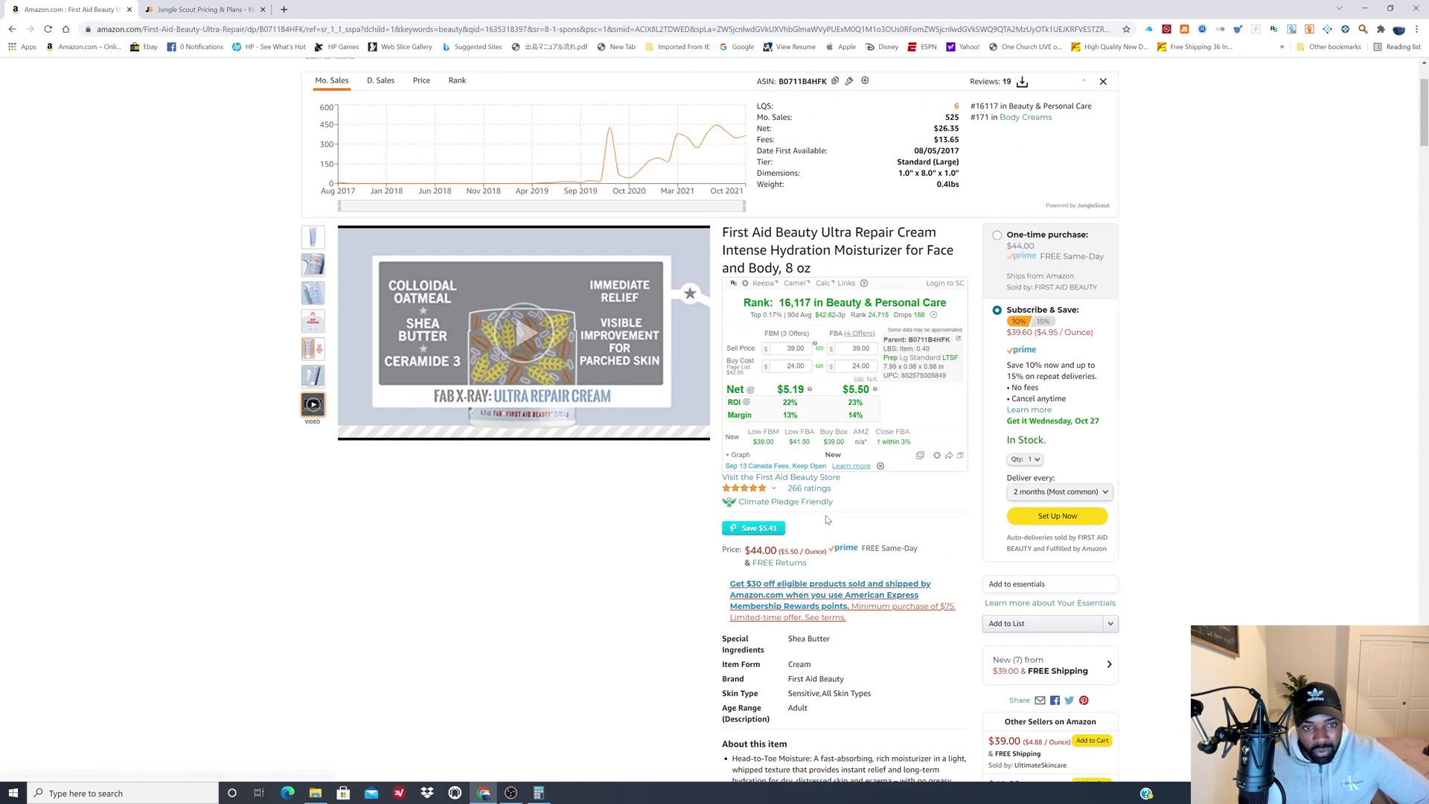
- Open the cream's FBA (4 Offers) seller list and show the main offer's seller details
mouse_move(854, 468)
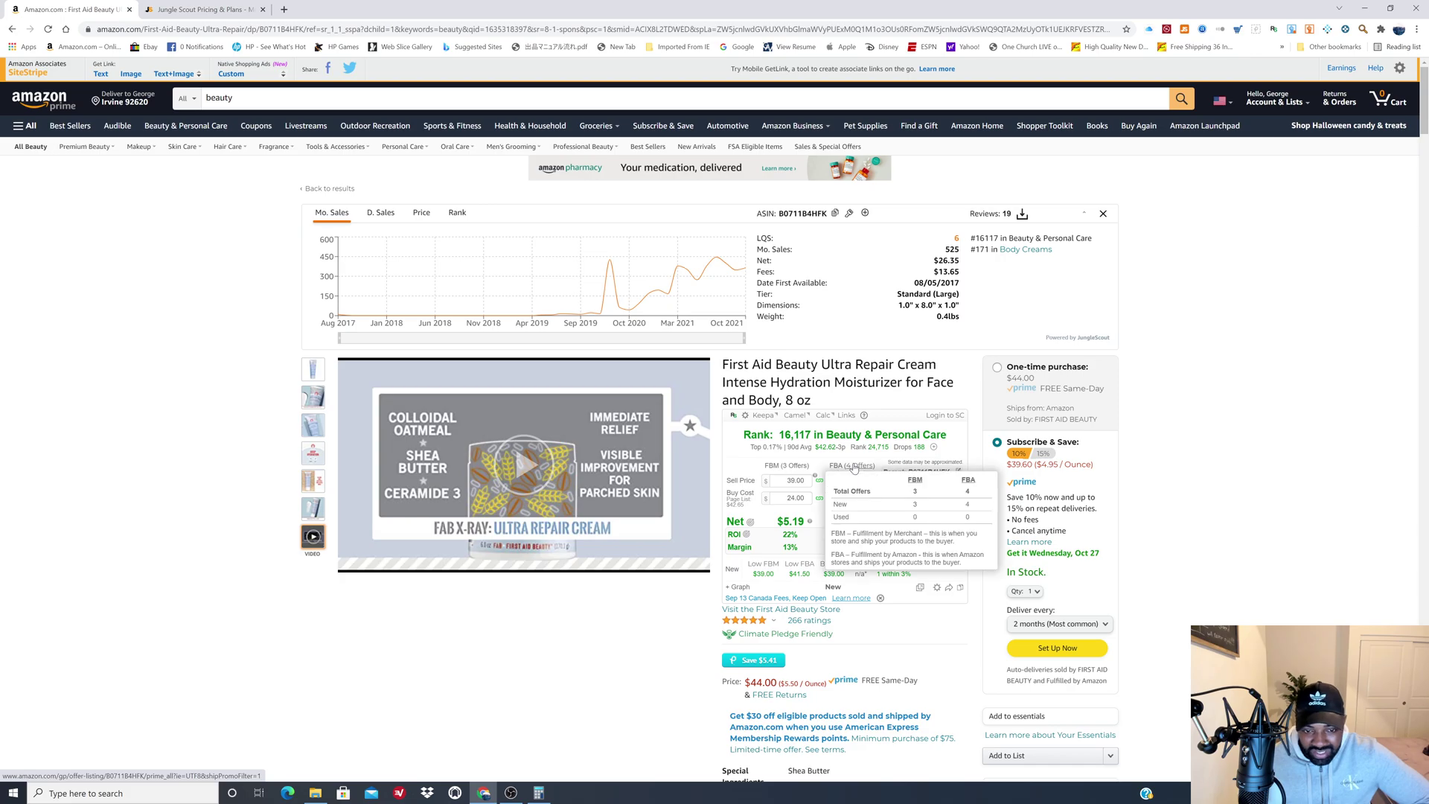
click(854, 467)
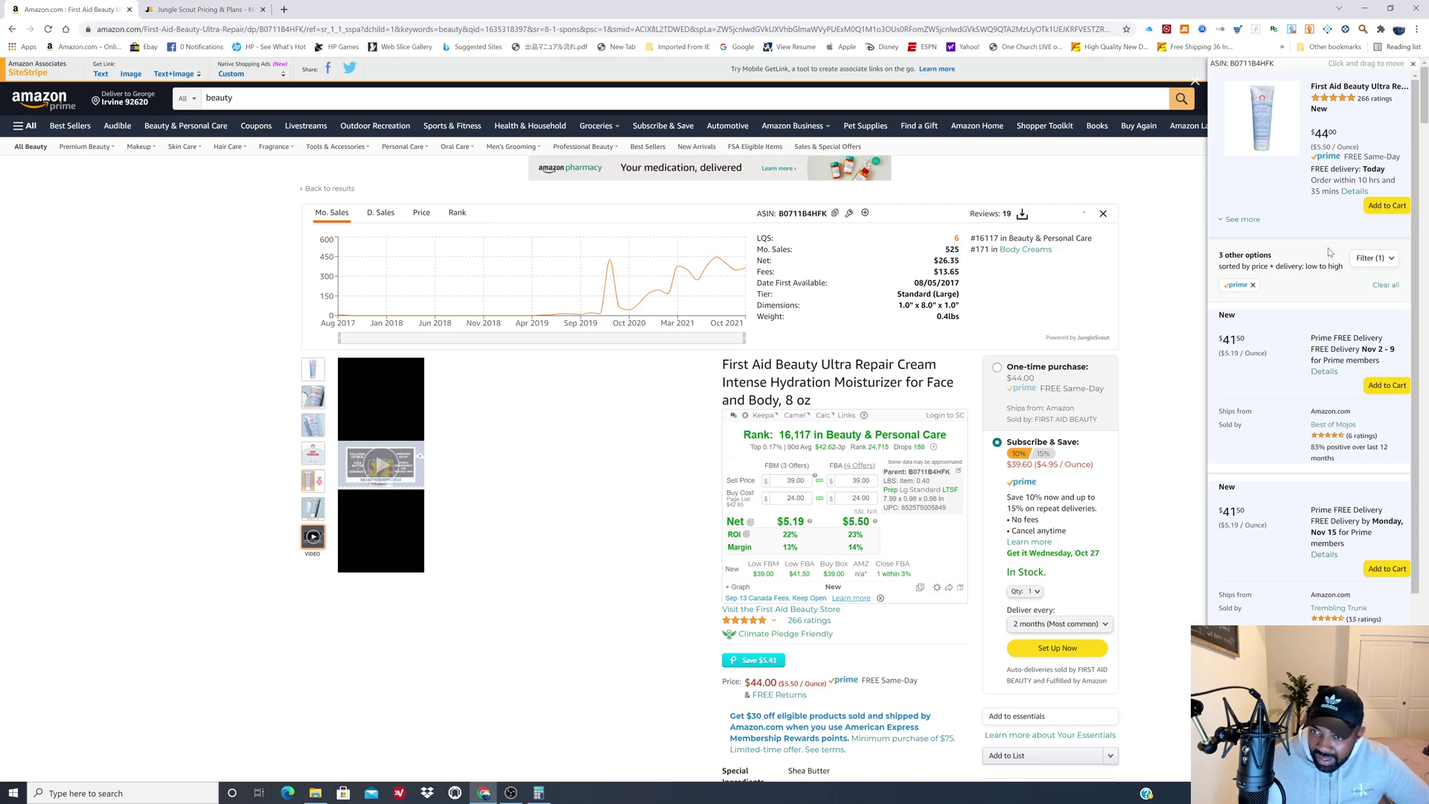
click(1239, 220)
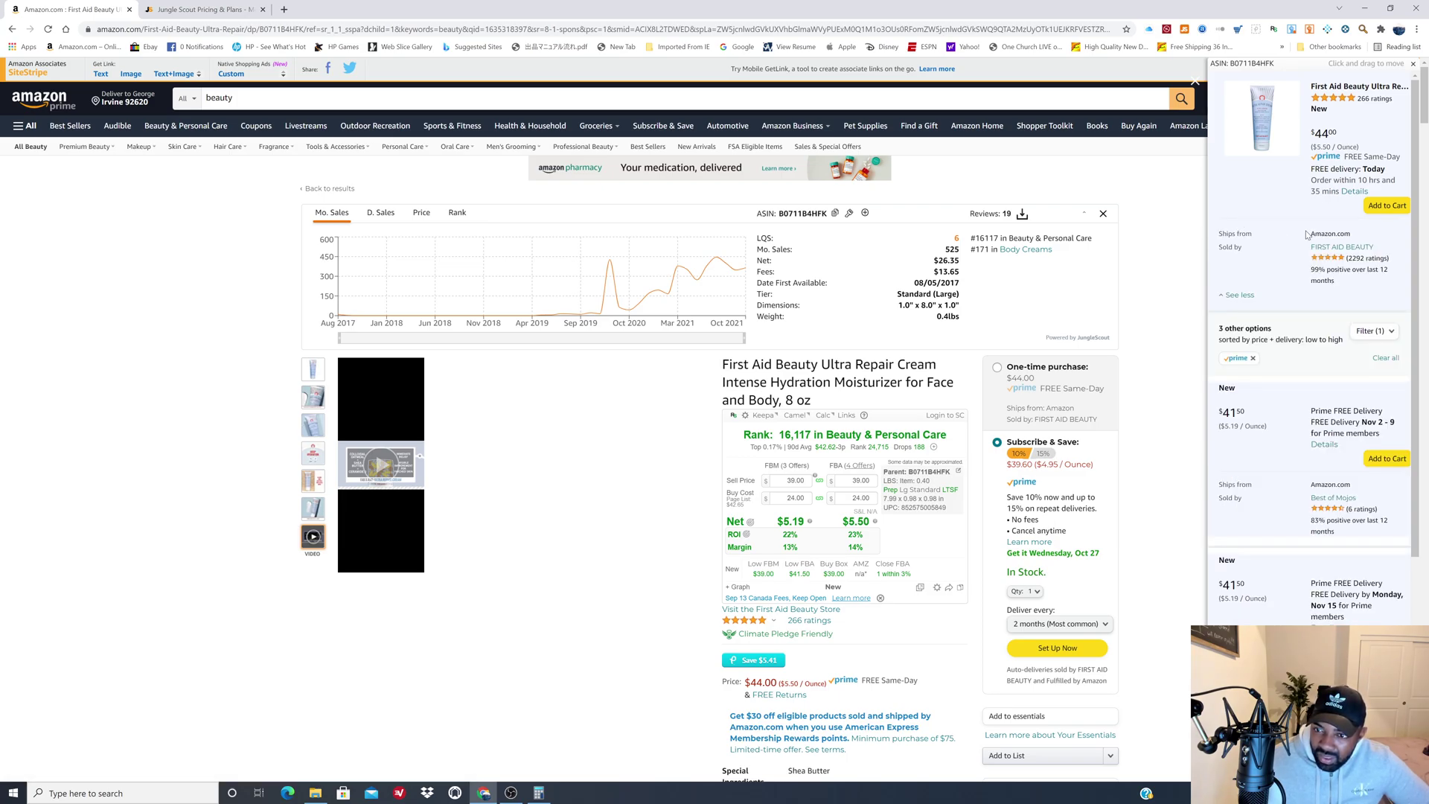
- Review the $41.50 Prime offers against the $44.00 listing and select One-time purchase
scroll(1361, 387, down, 2)
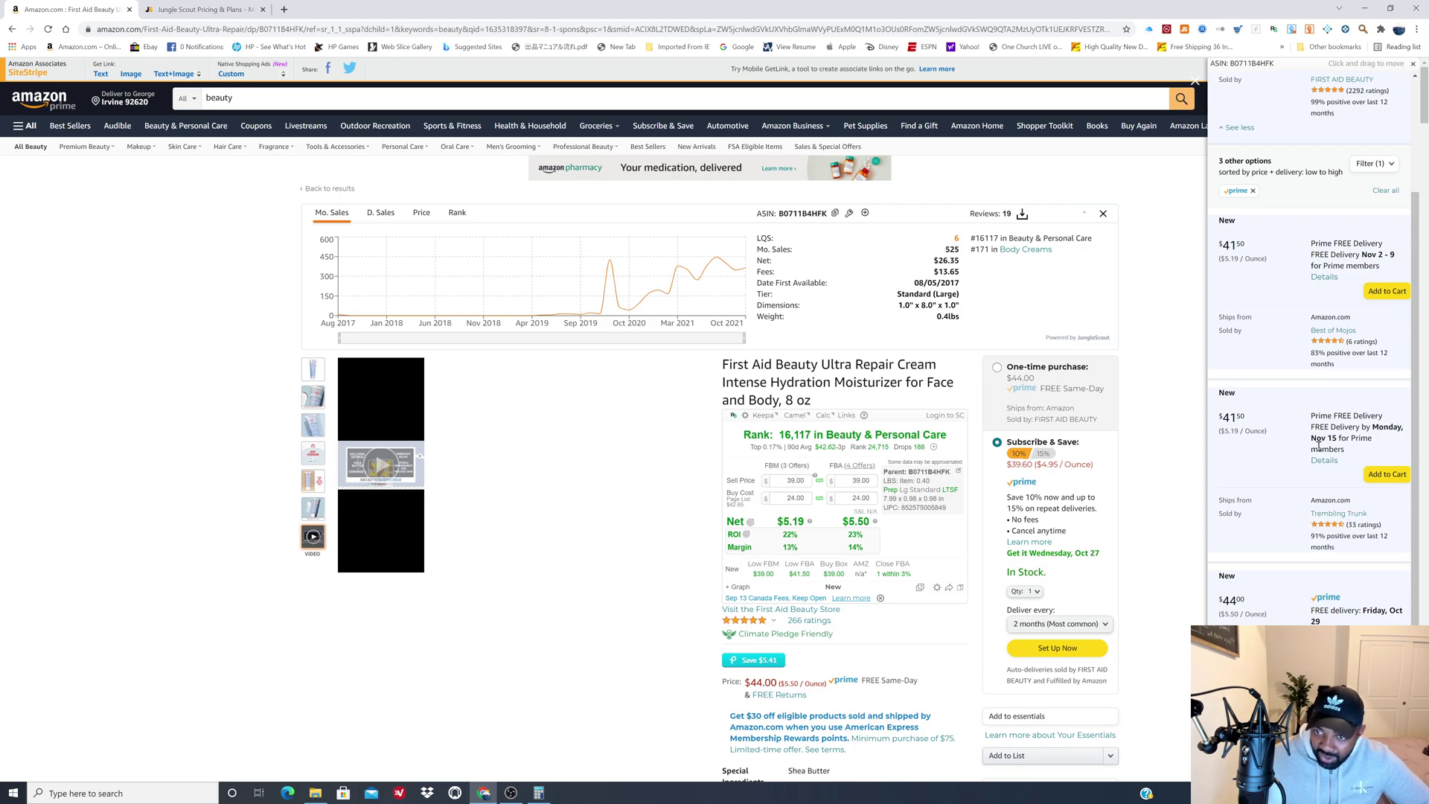
scroll(1318, 446, up, 2)
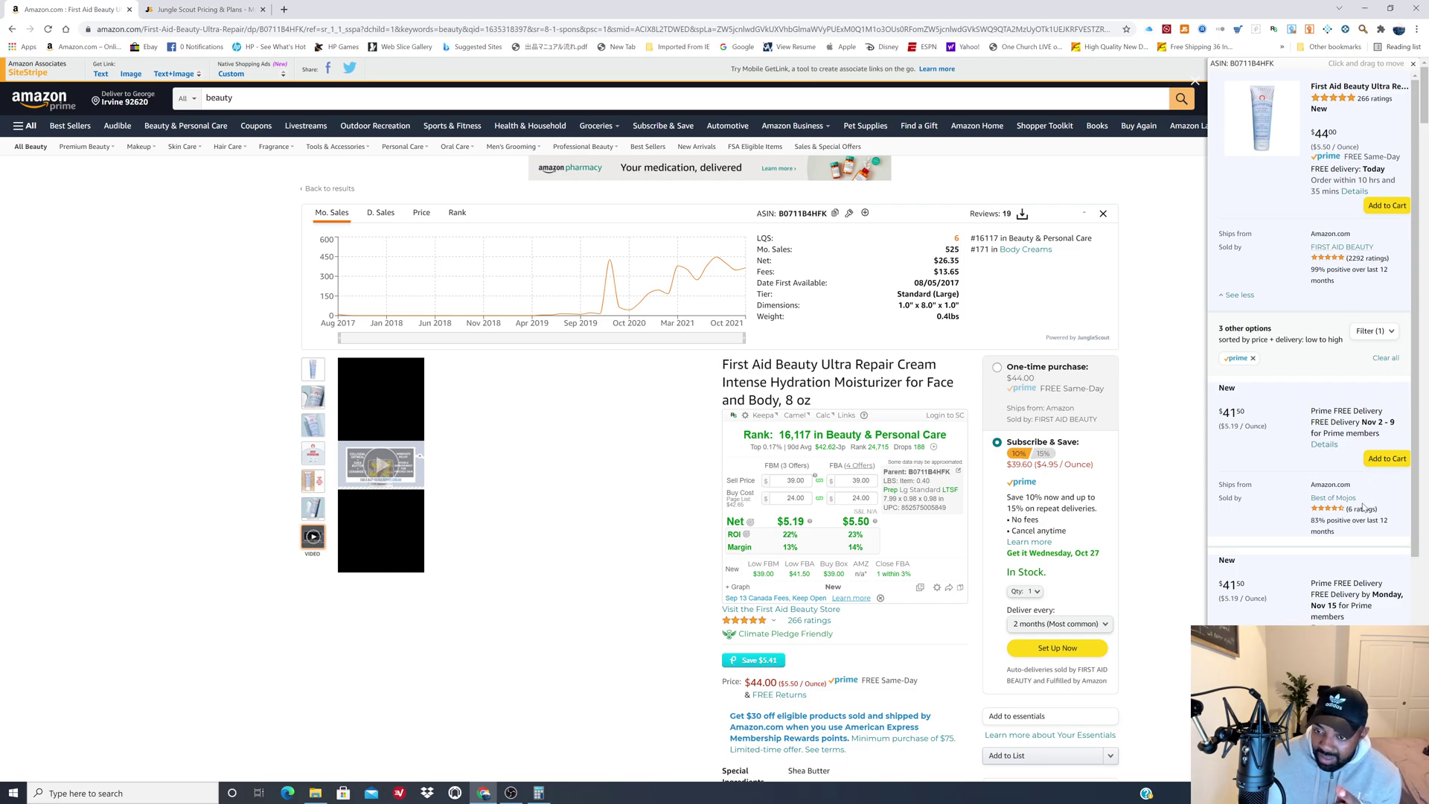
scroll(1332, 521, down, 3)
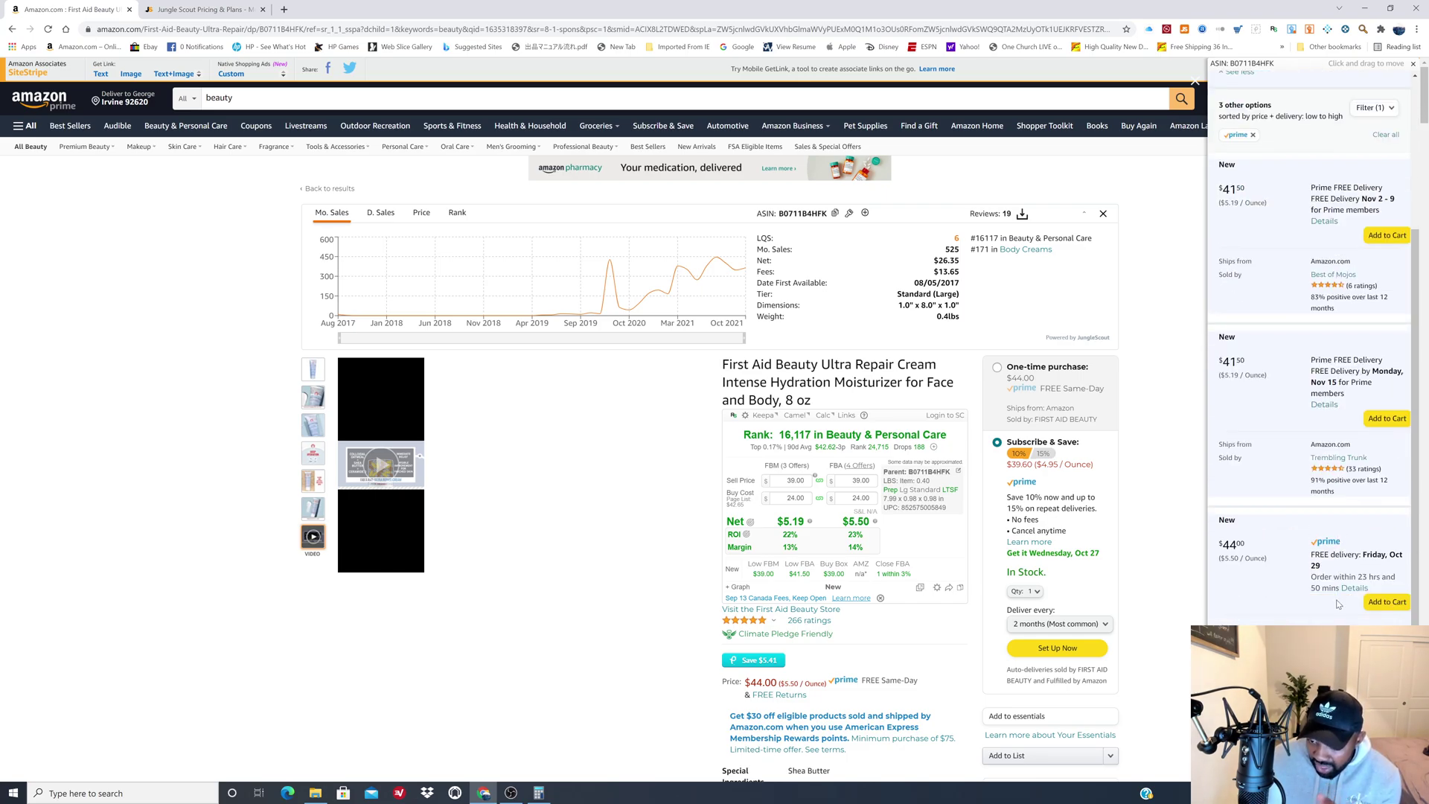
scroll(1332, 384, up, 3)
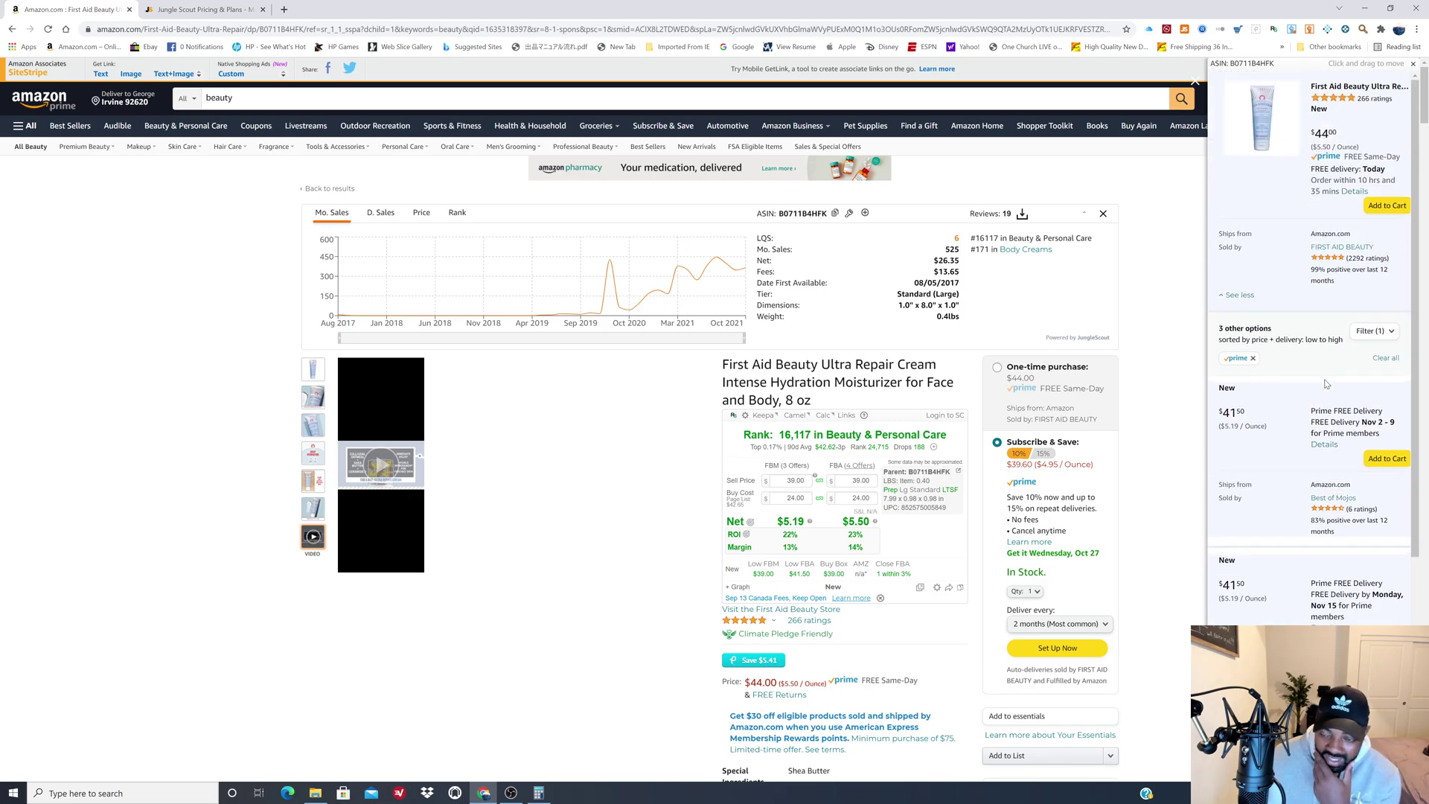
scroll(1331, 444, down, 4)
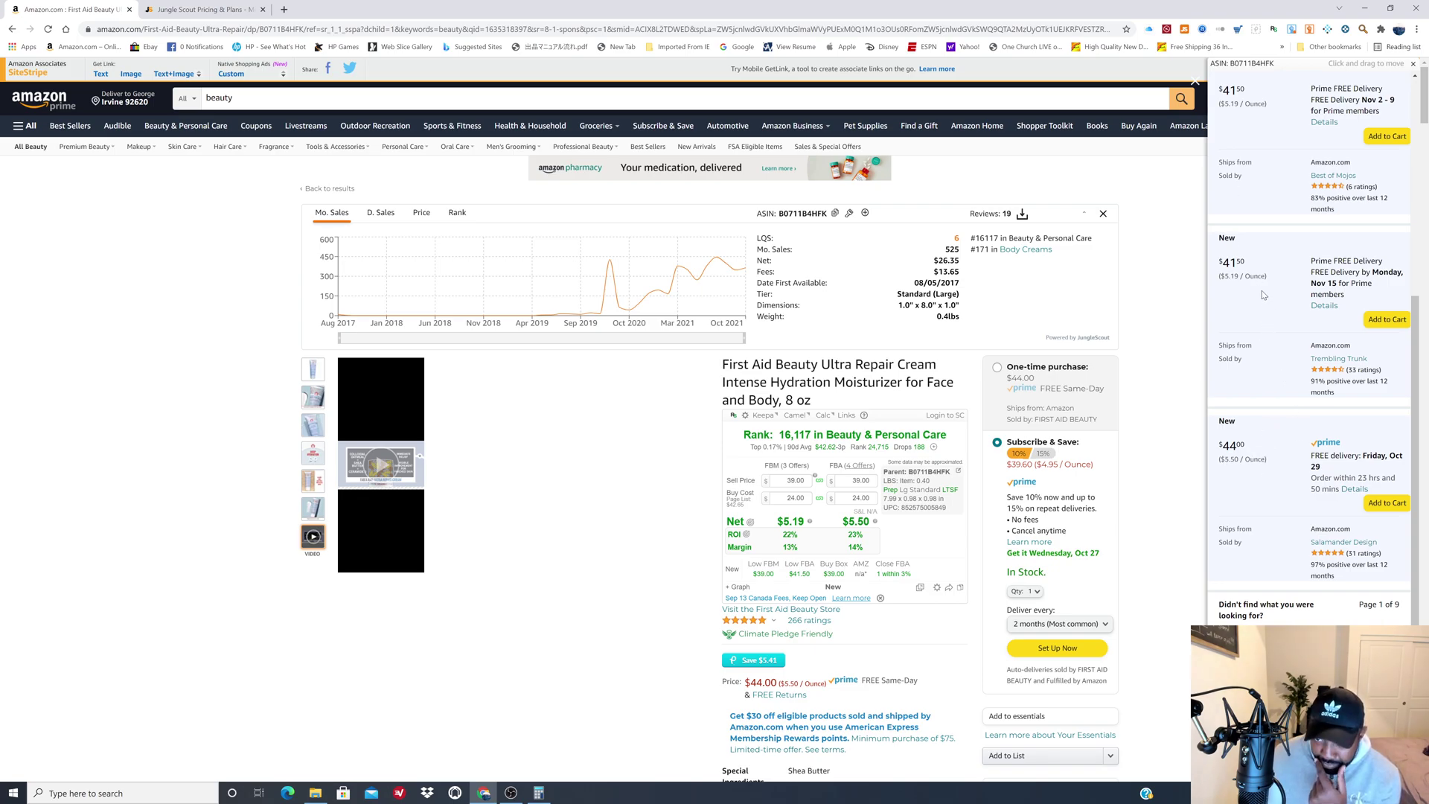
scroll(1280, 334, up, 2)
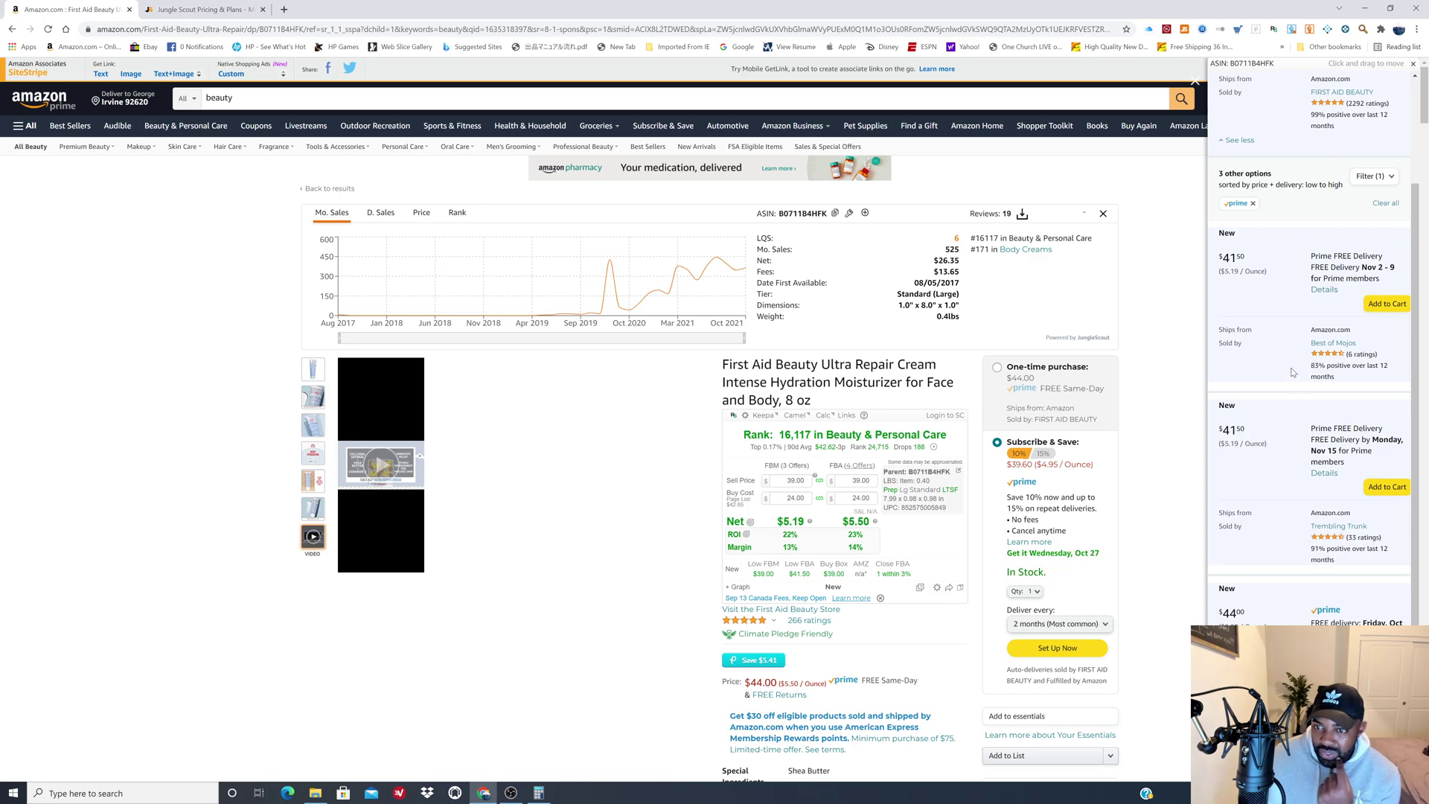
scroll(1280, 328, up, 2)
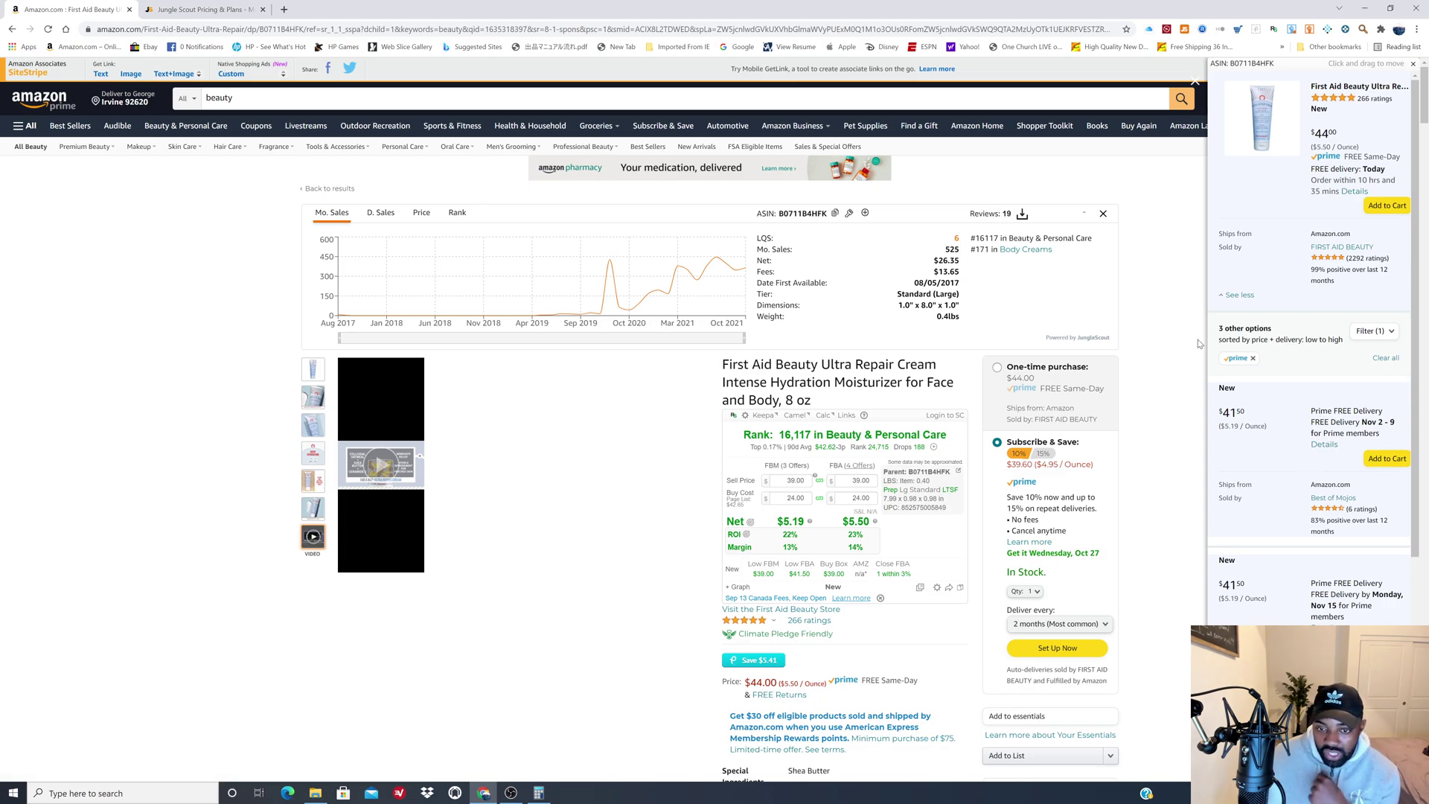
click(997, 368)
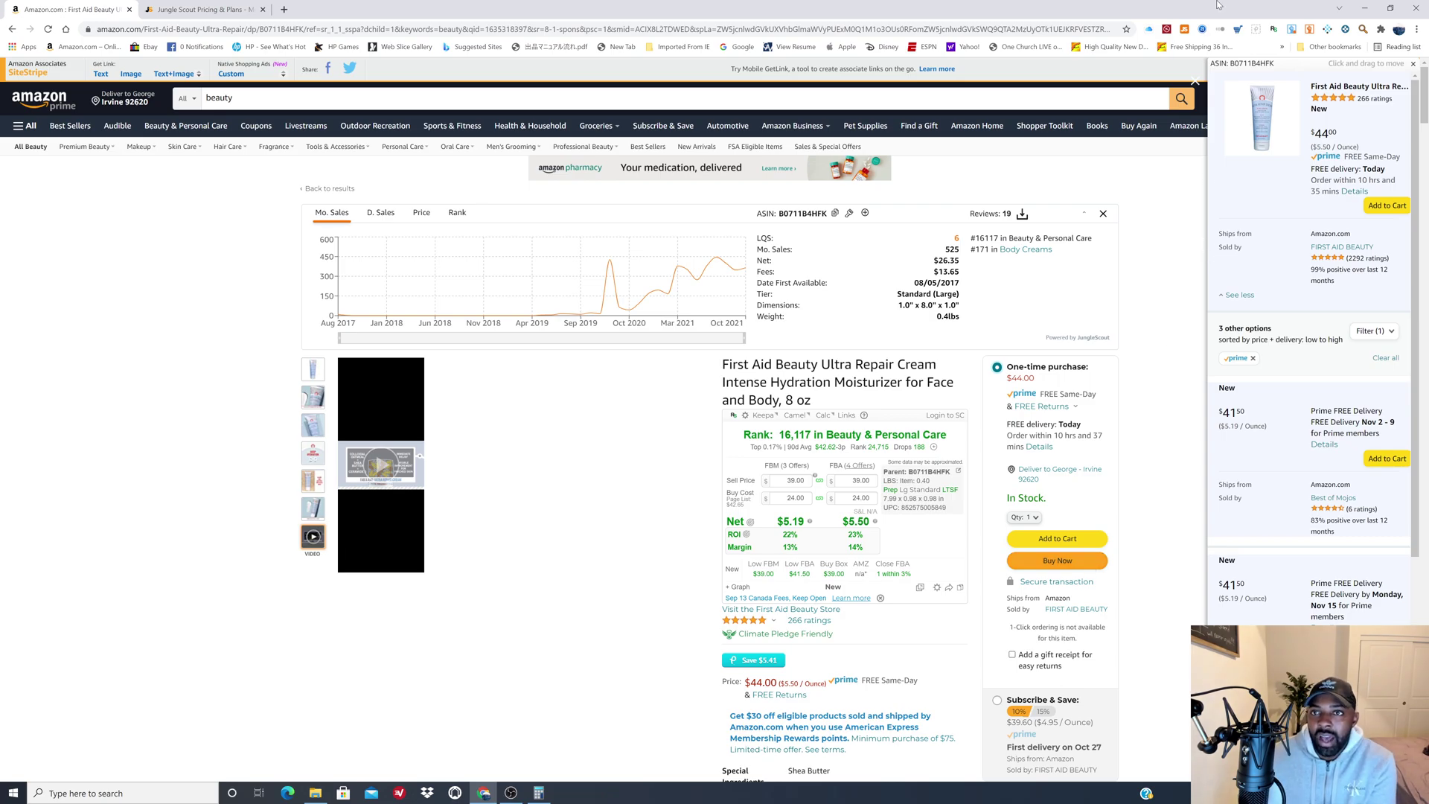
- Check Jungle Scout's 525 monthly sales and rank 16,117, then close it and the sellers list
click(1181, 30)
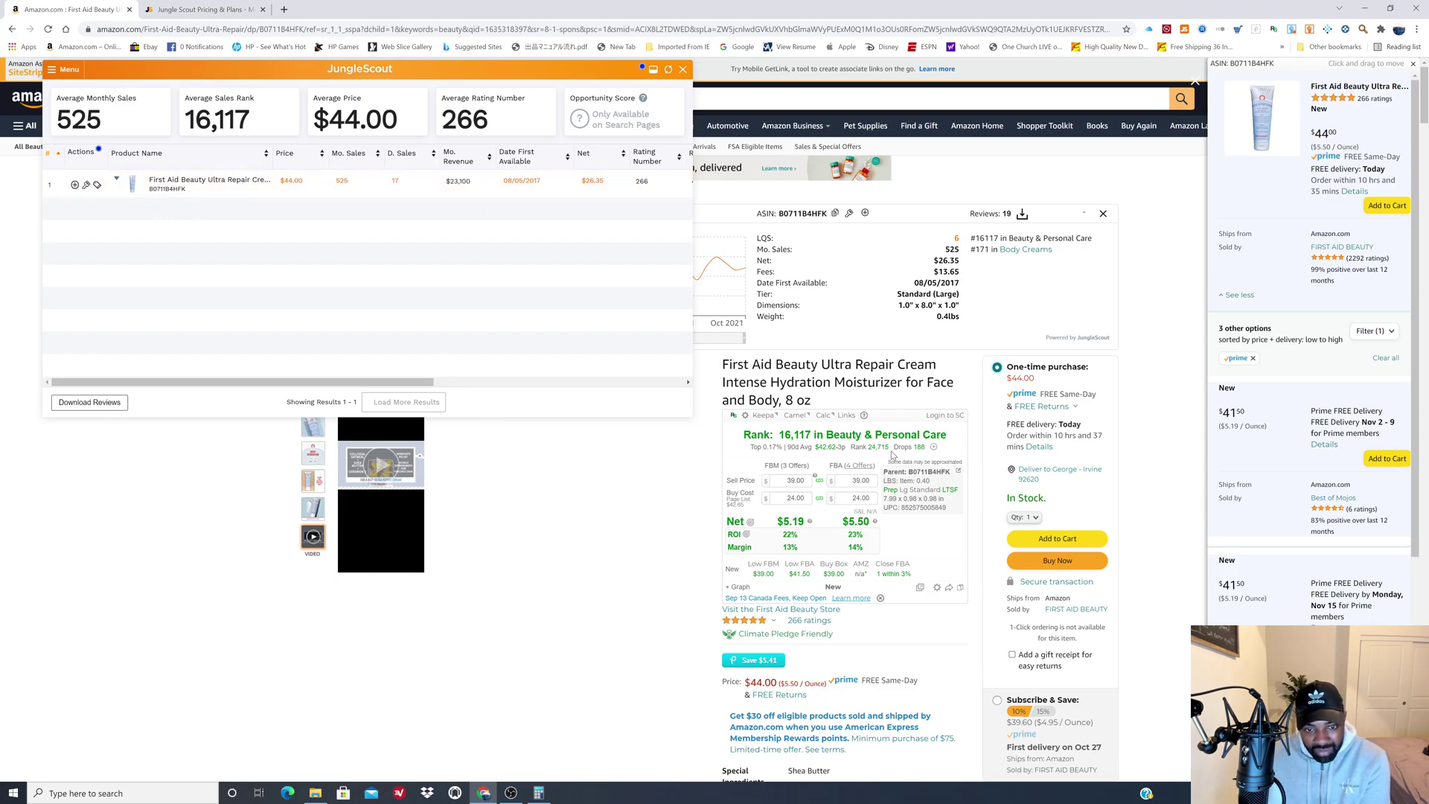
mouse_move(848, 471)
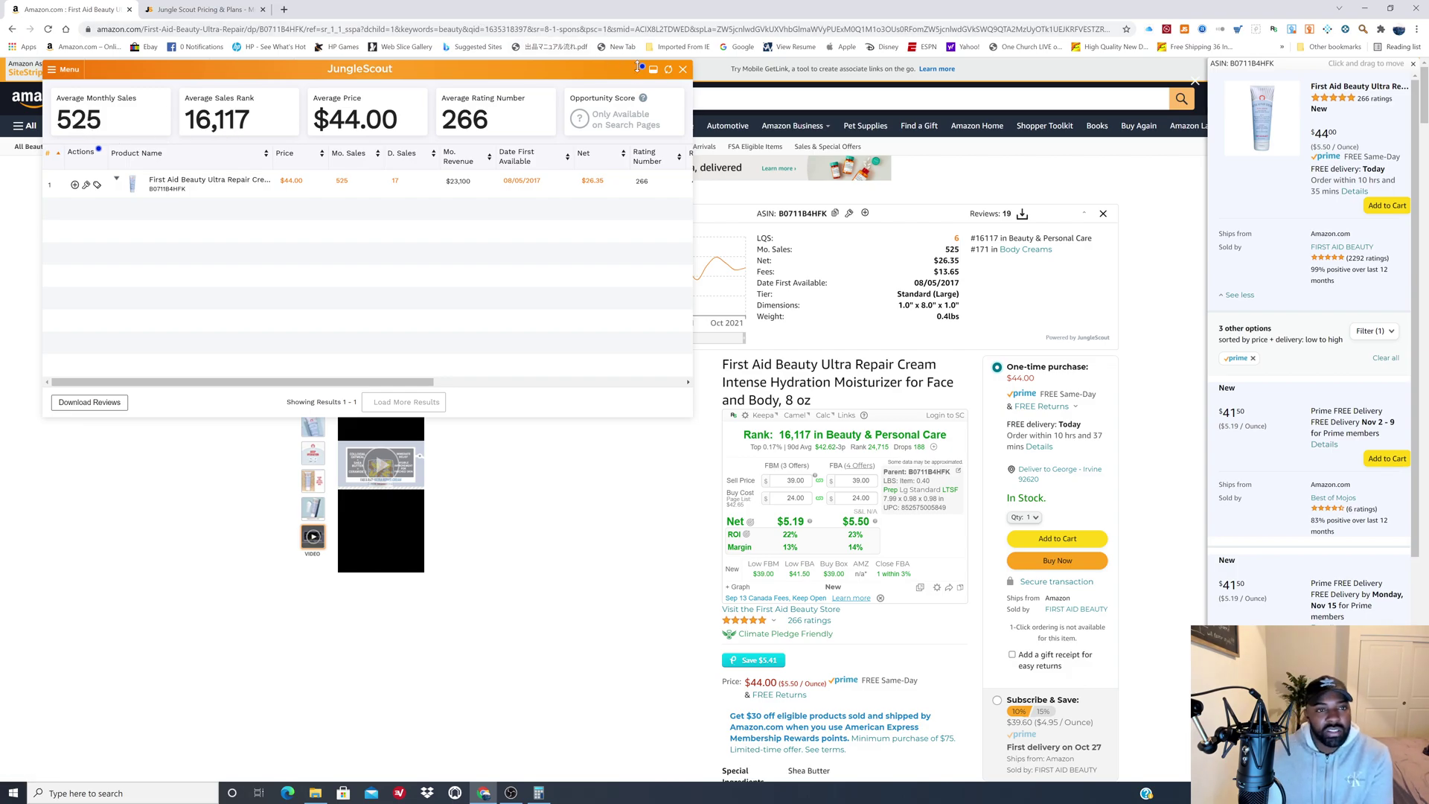
click(682, 70)
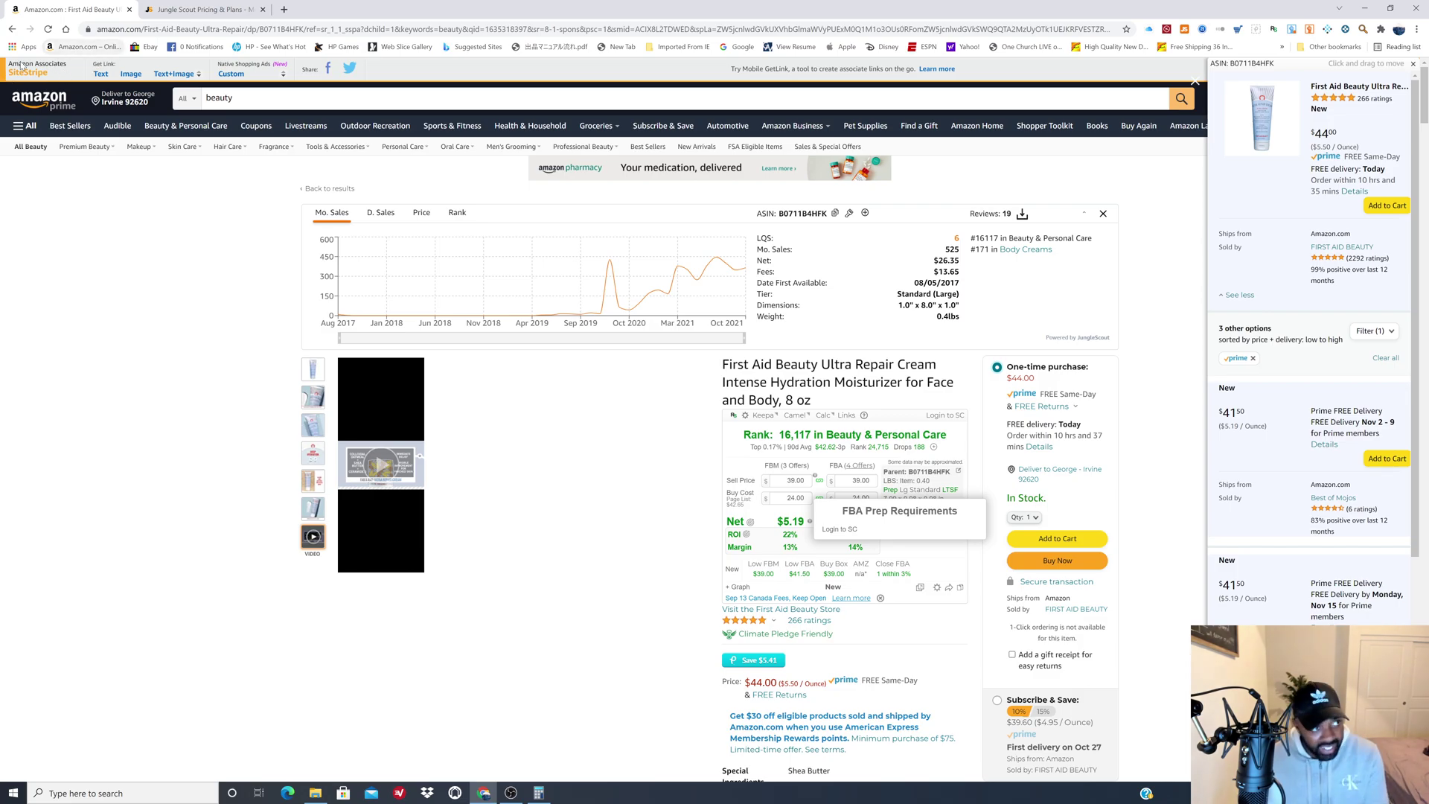
click(12, 29)
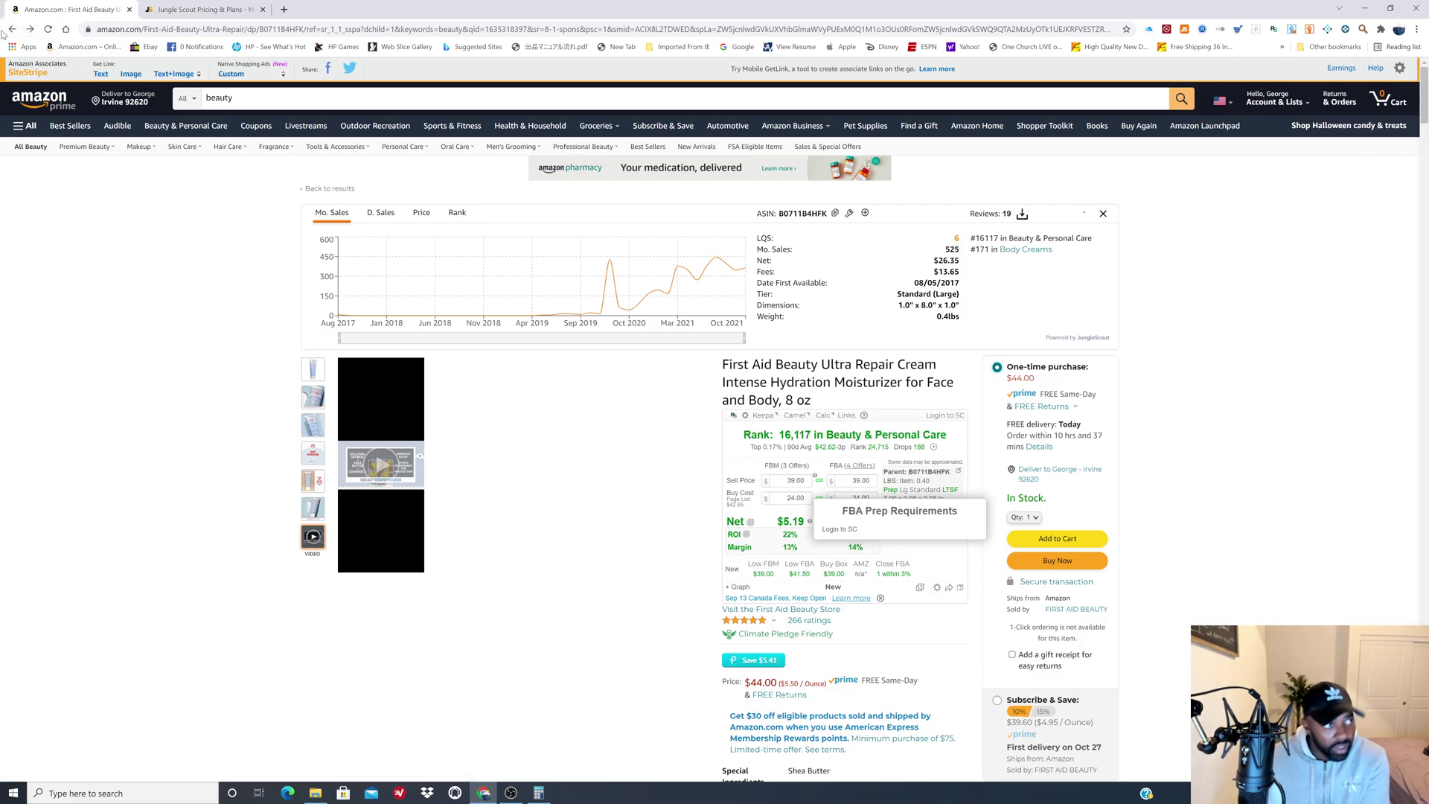
- Go back to the beauty results, scan ranks and FBA sellers, and open the BEAKEY 5 Pcs Makeup Sponge Set
click(12, 29)
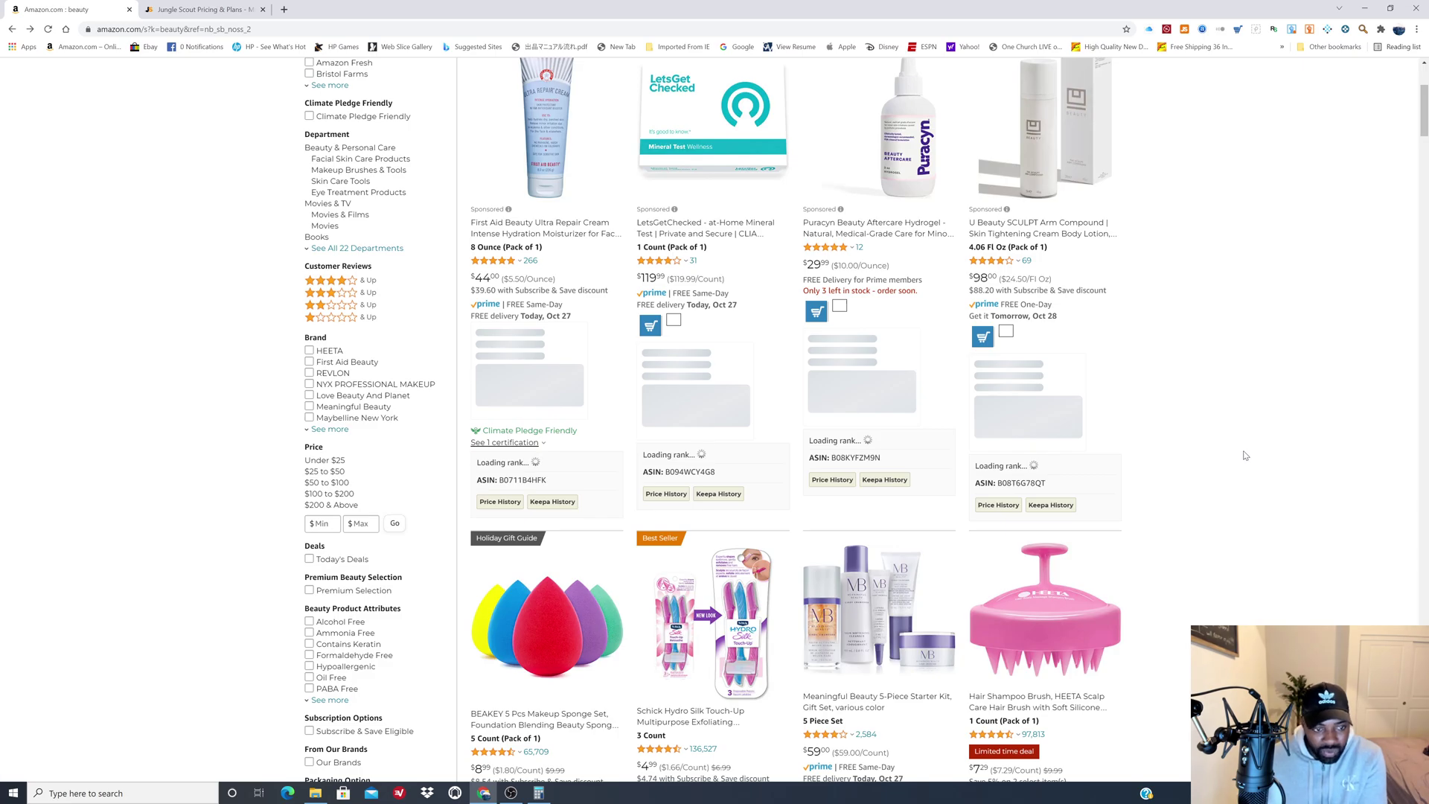
scroll(1265, 462, down, 3)
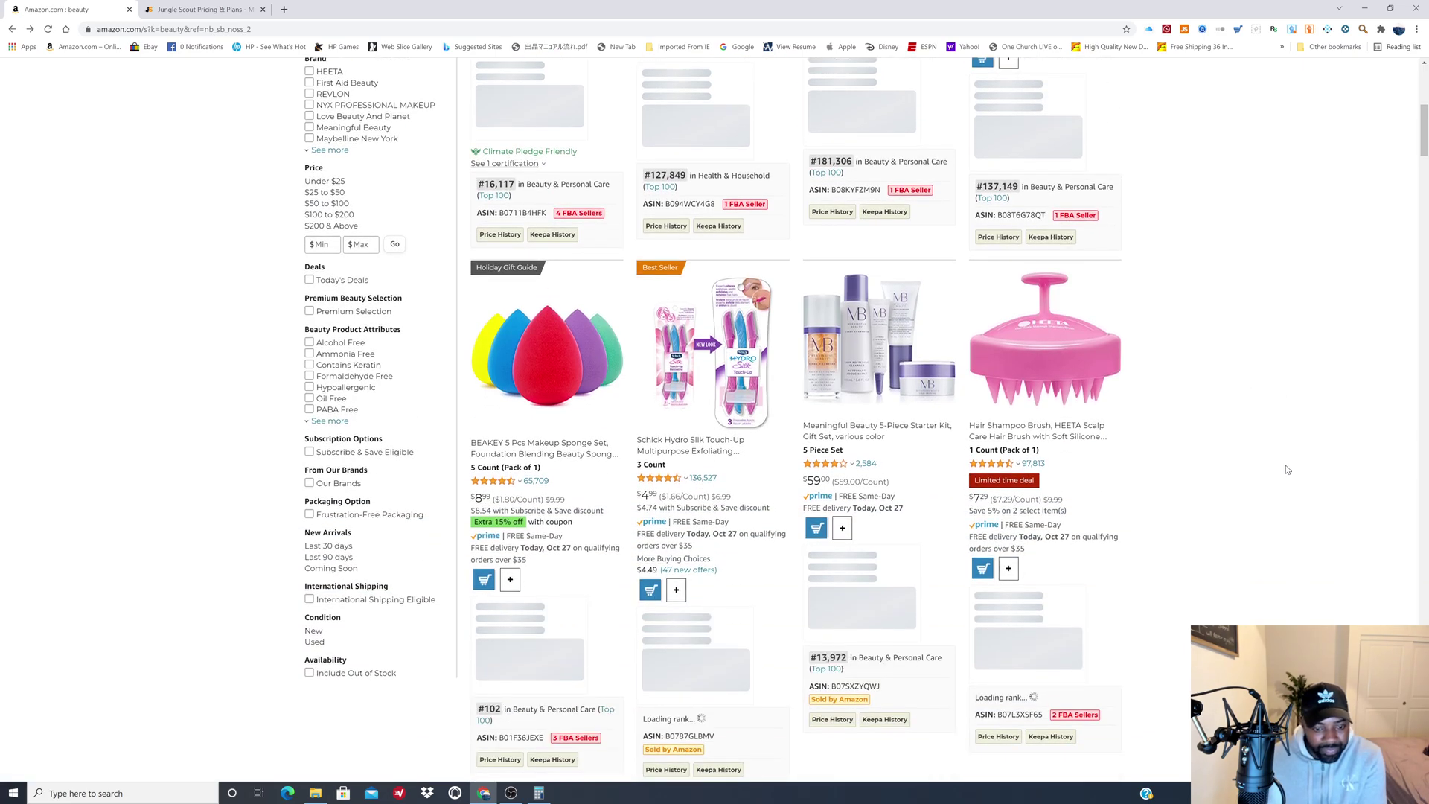
scroll(1287, 470, down, 2)
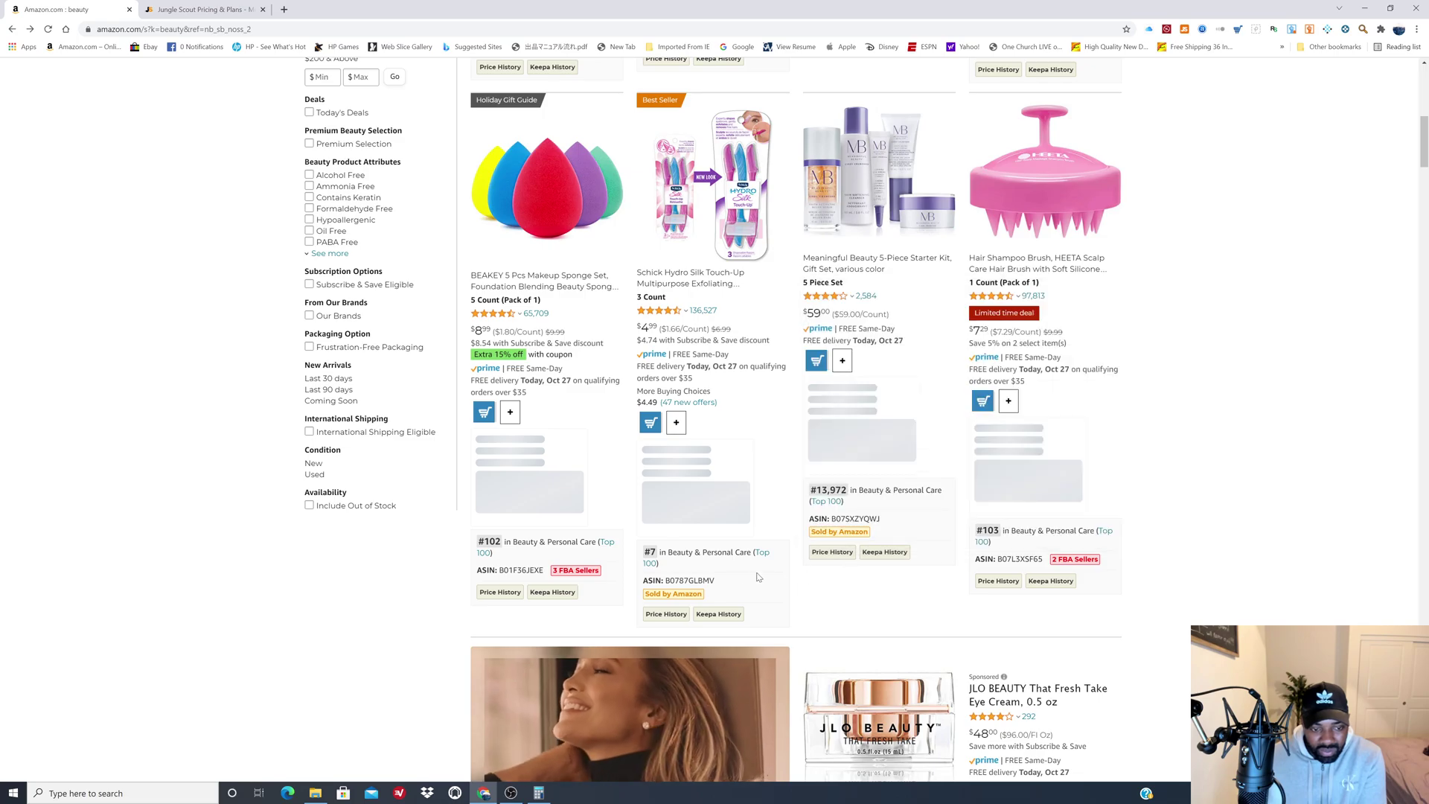
scroll(967, 554, down, 1)
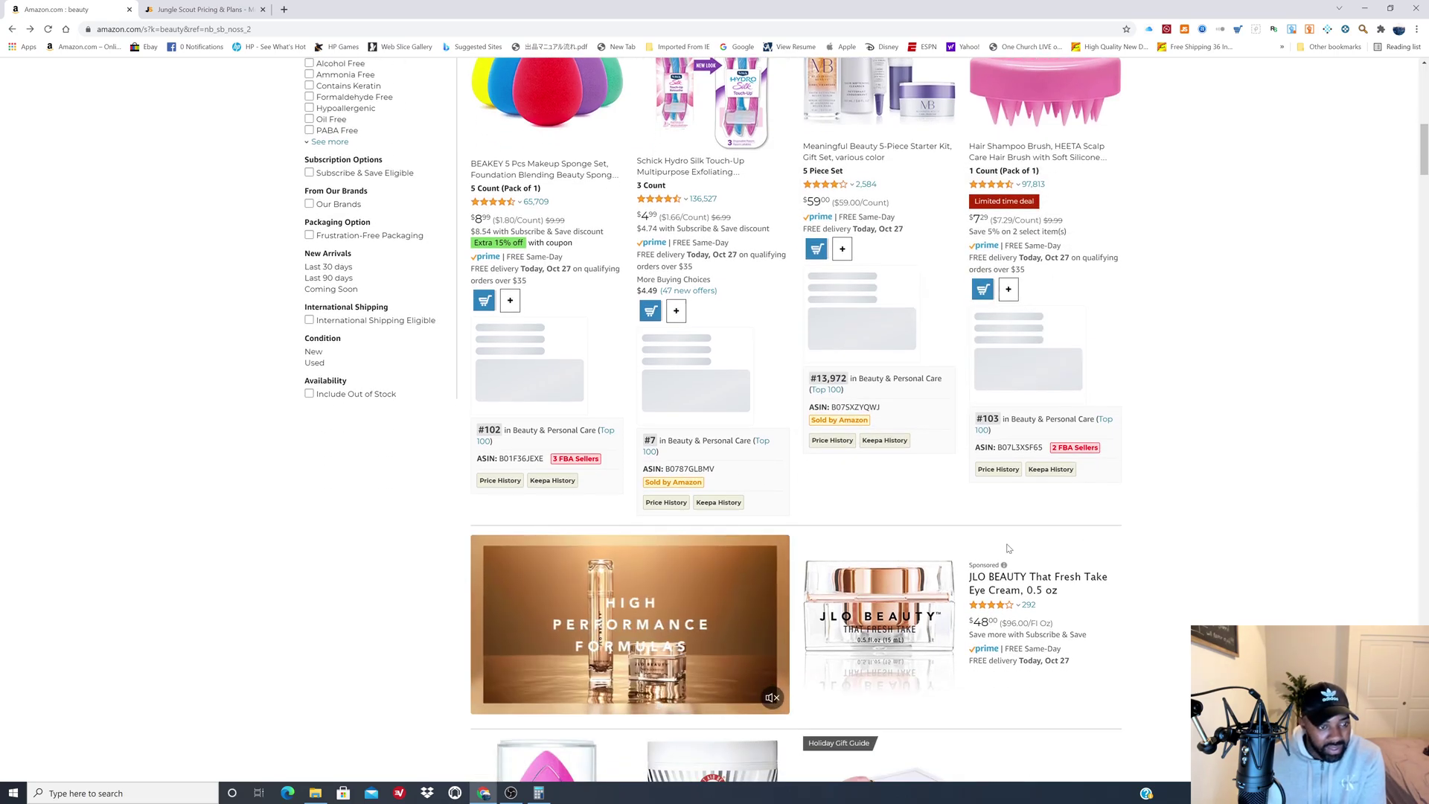
scroll(460, 322, up, 1)
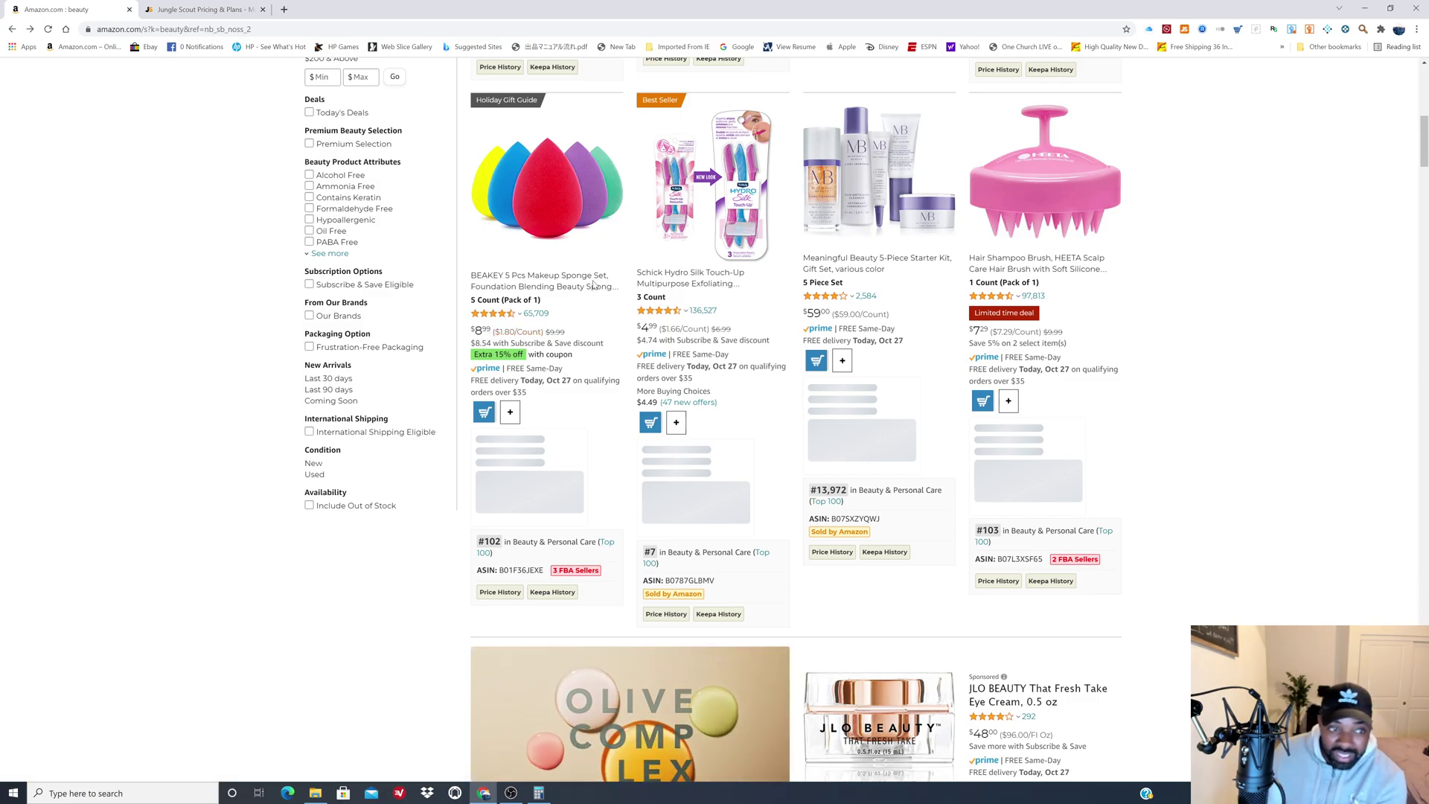
click(595, 195)
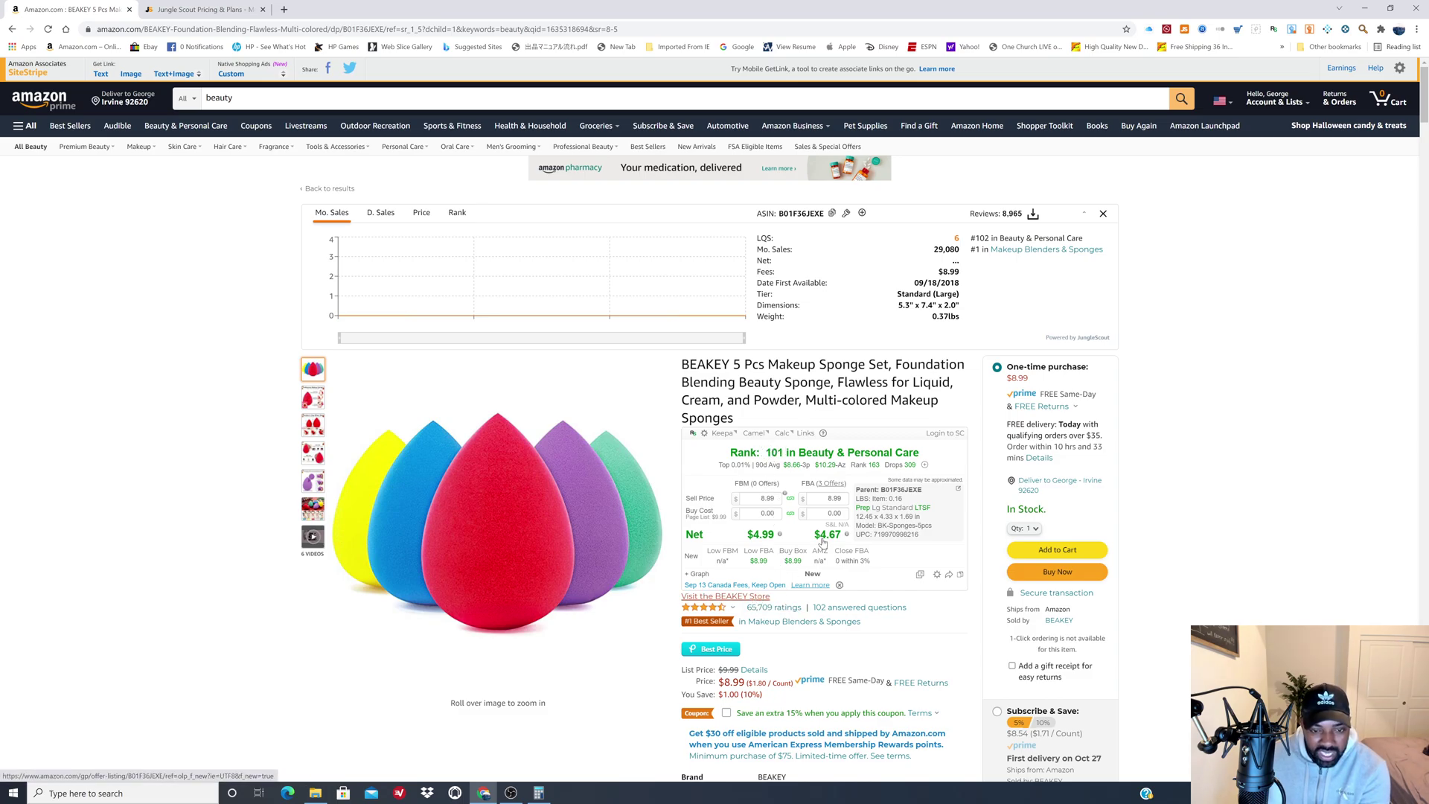
- Browse the BEAKEY sponge set's FBA (3 Offers) seller list, then close it
click(831, 484)
click(1385, 326)
click(1250, 358)
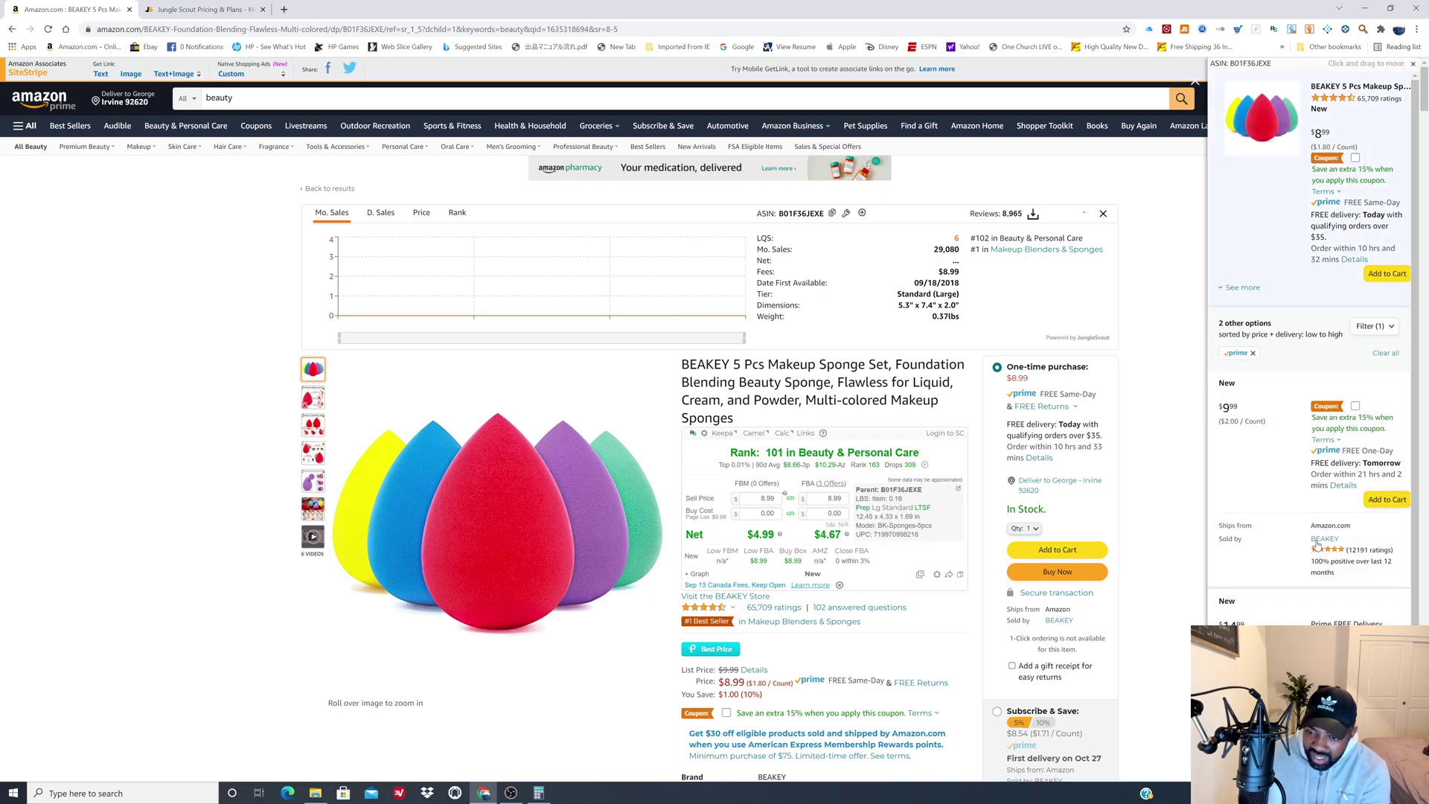
scroll(1312, 607, down, 2)
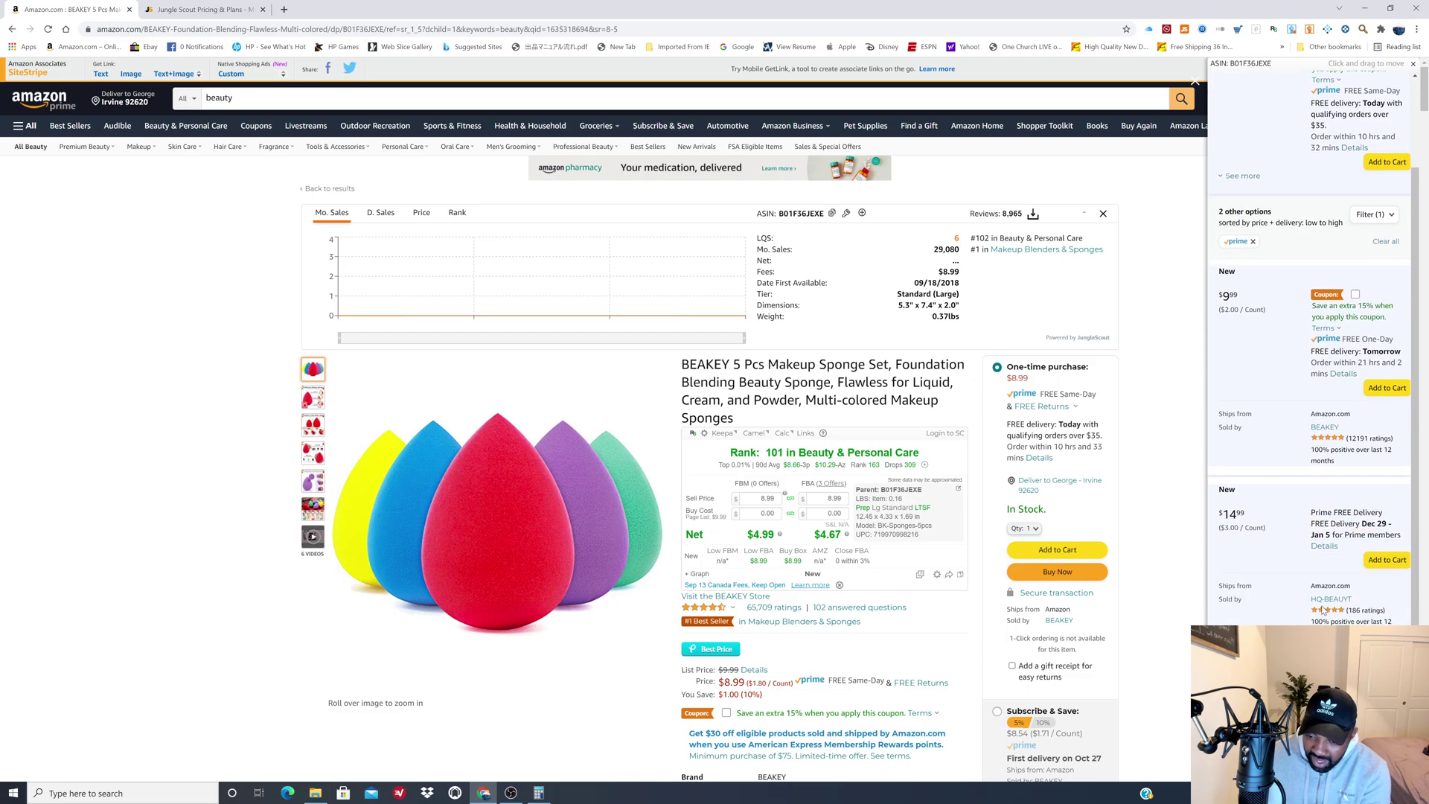
scroll(1317, 603, up, 2)
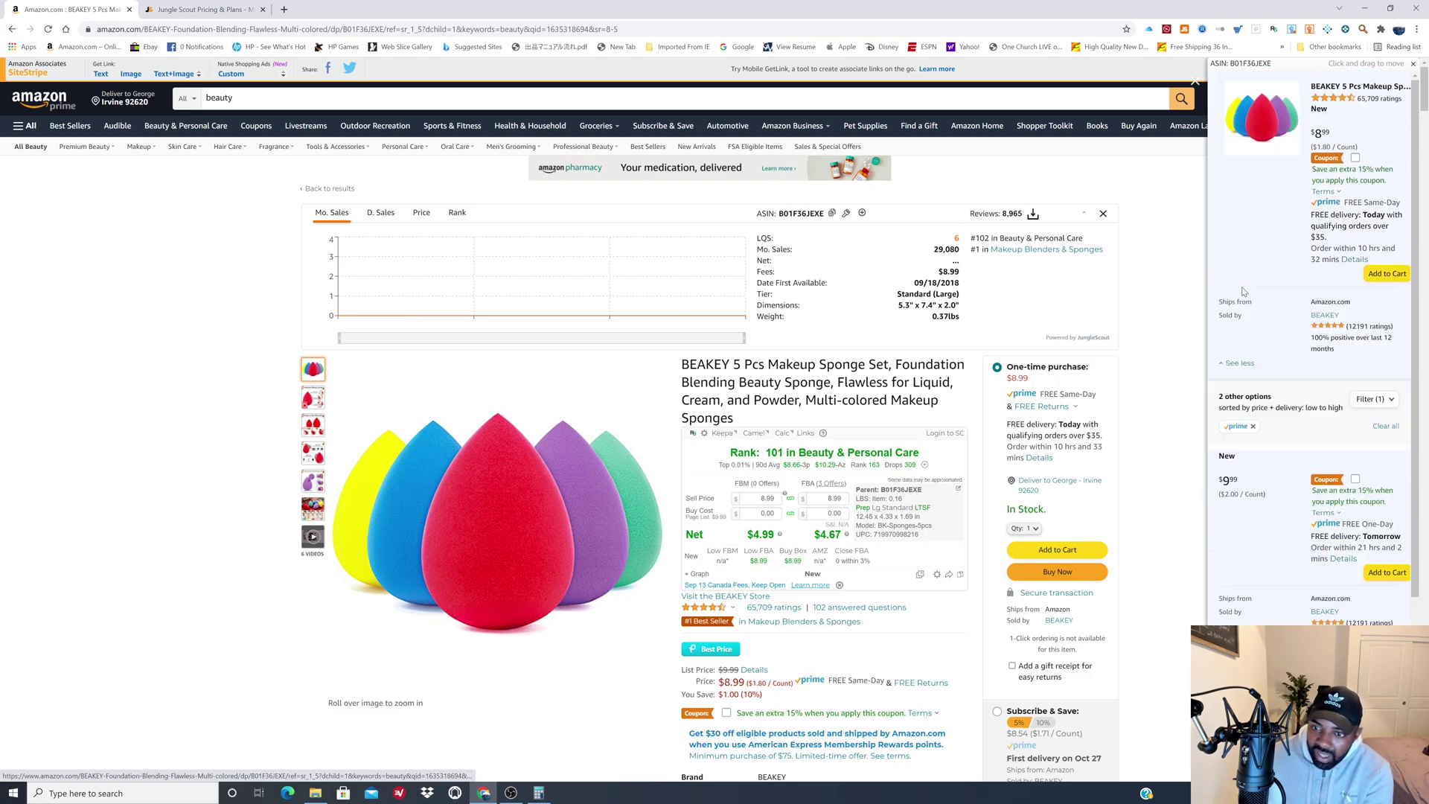
scroll(1349, 617, down, 1)
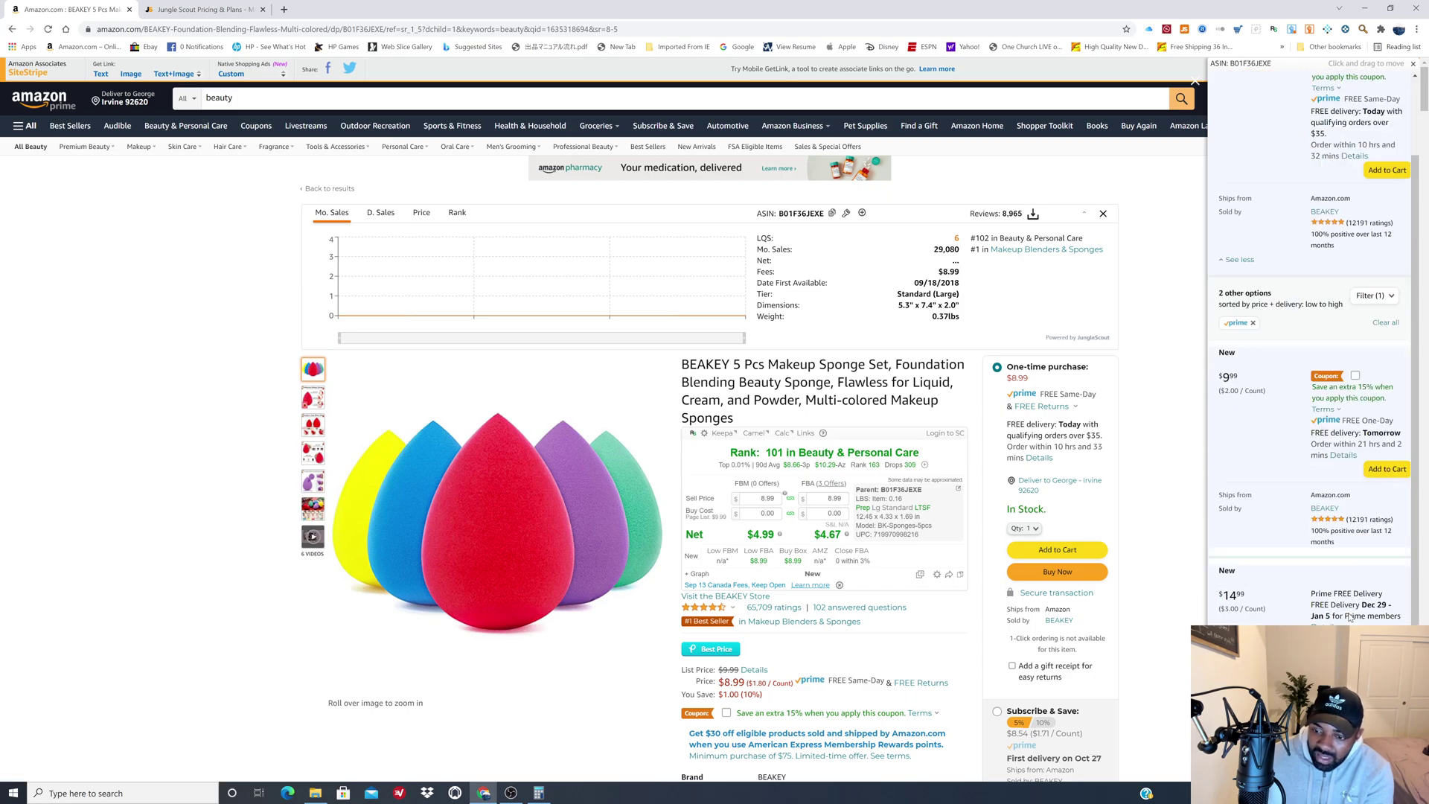
scroll(1349, 618, down, 1)
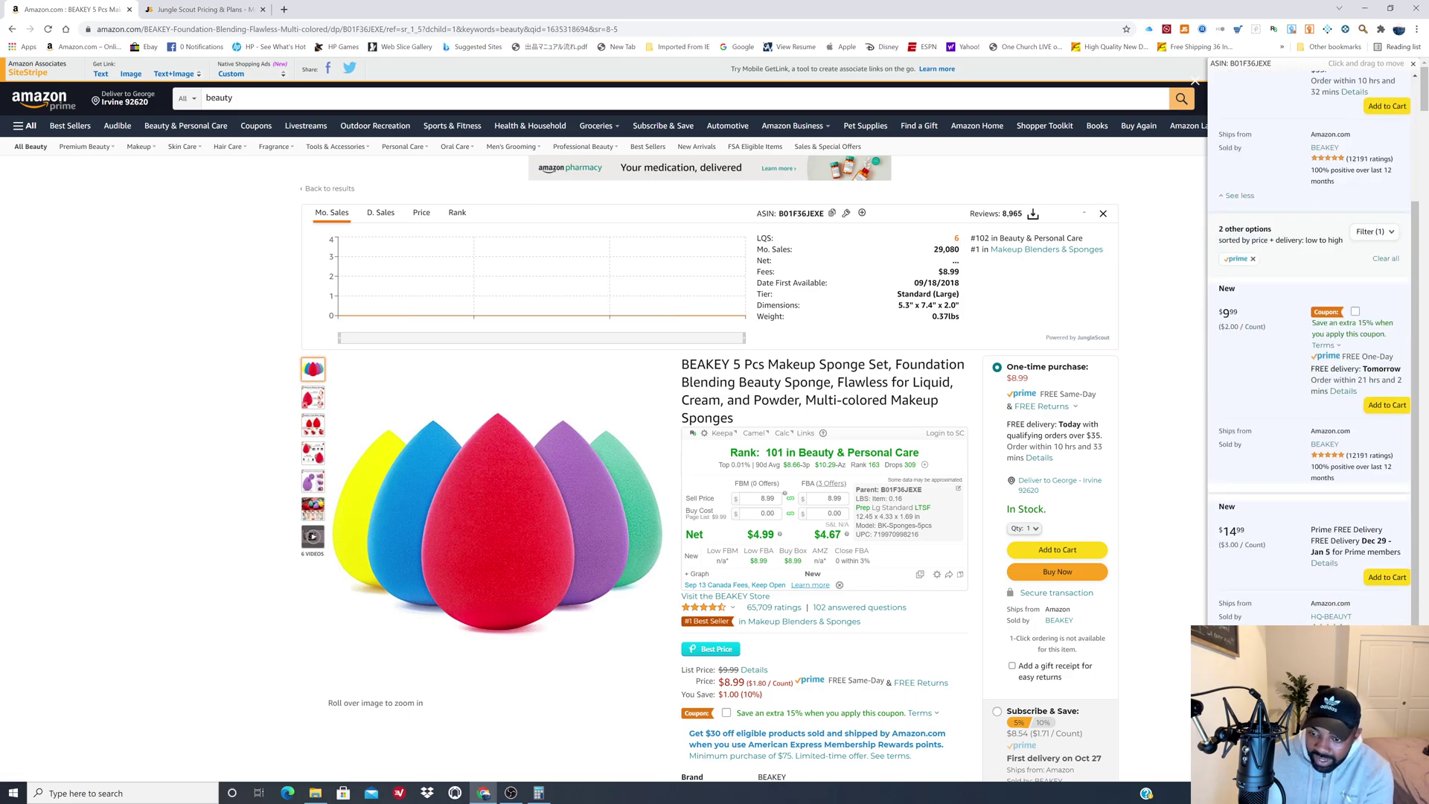
click(1196, 82)
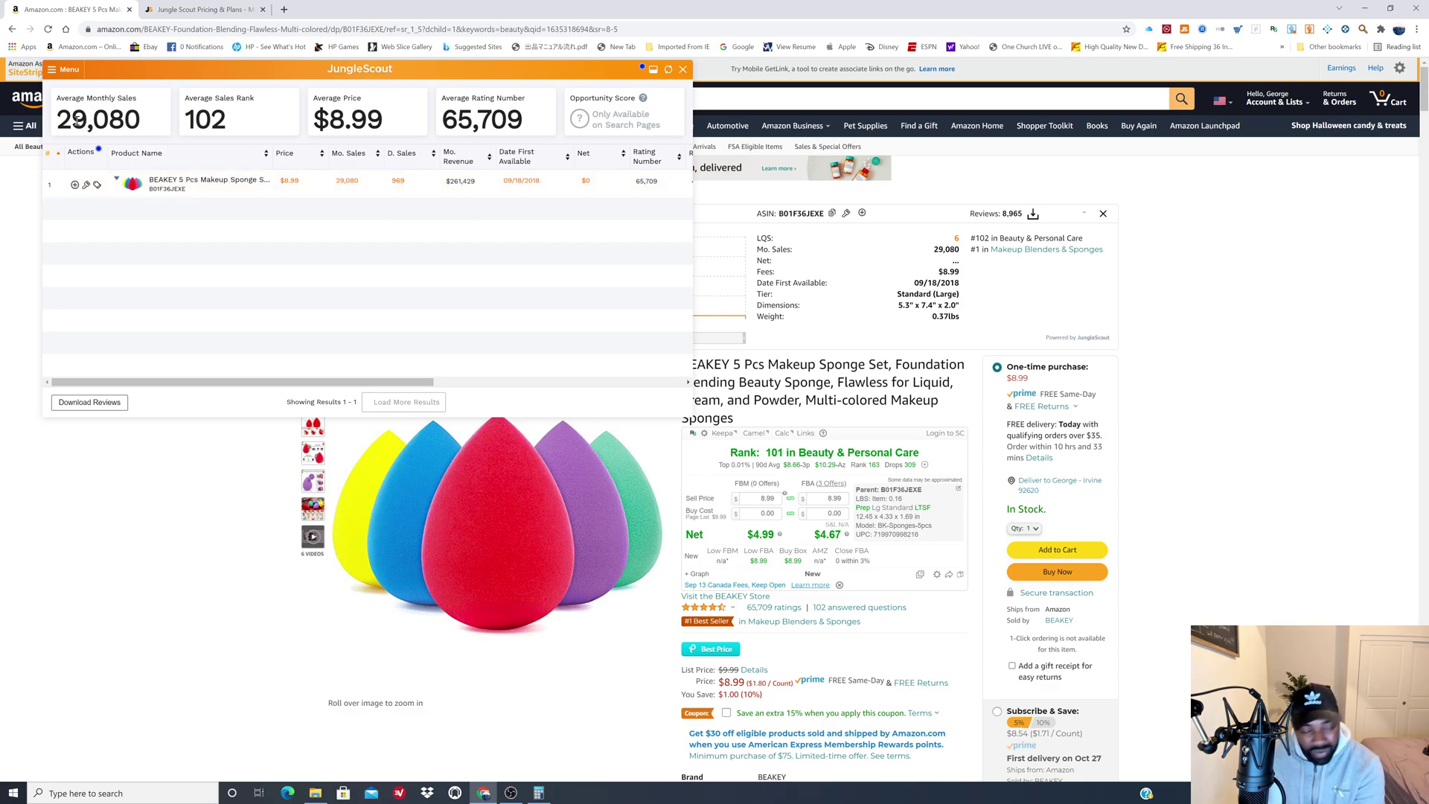
- Close Jungle Scout to view the BEAKEY page's $8.99 price and $4.67 FBA net
mouse_move(214, 236)
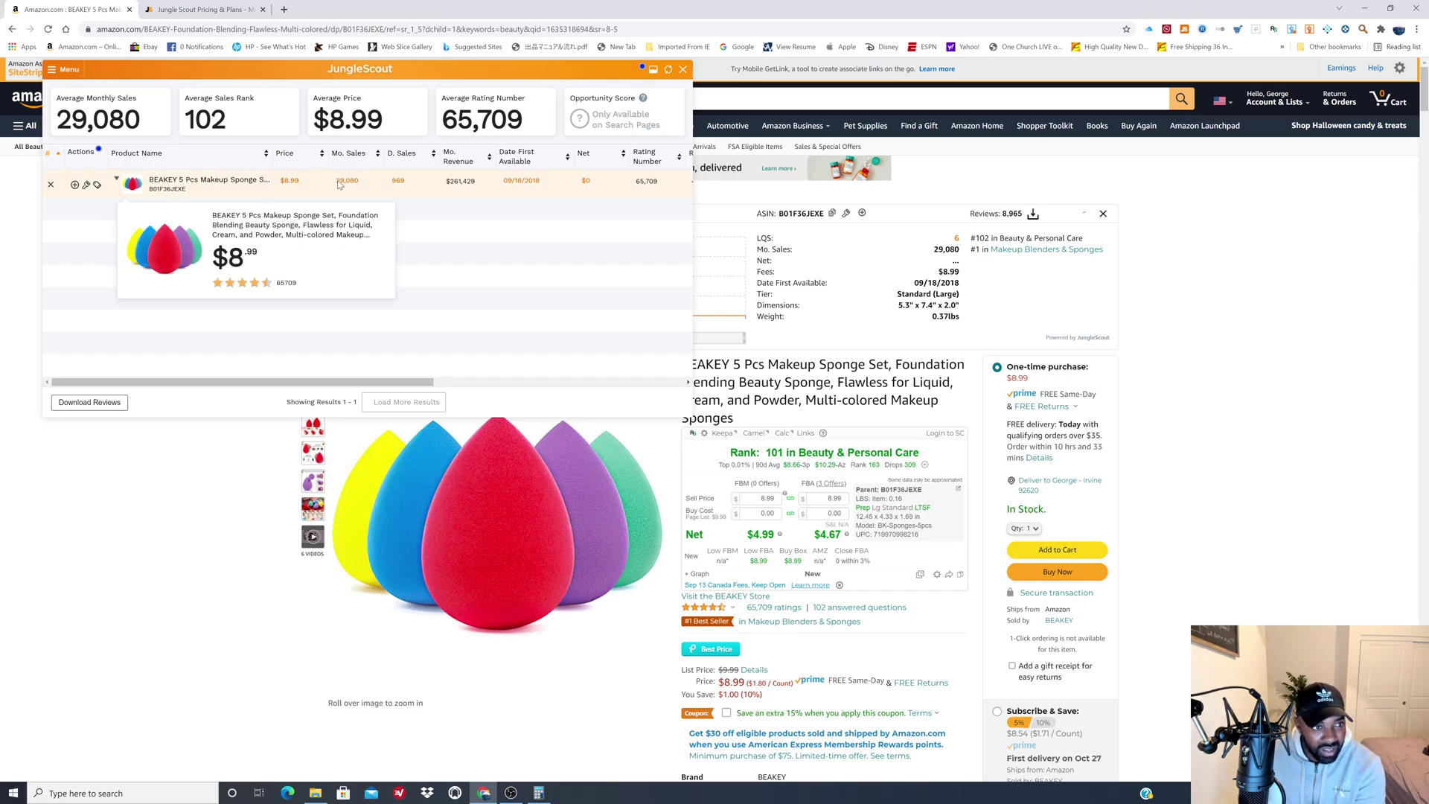
click(683, 69)
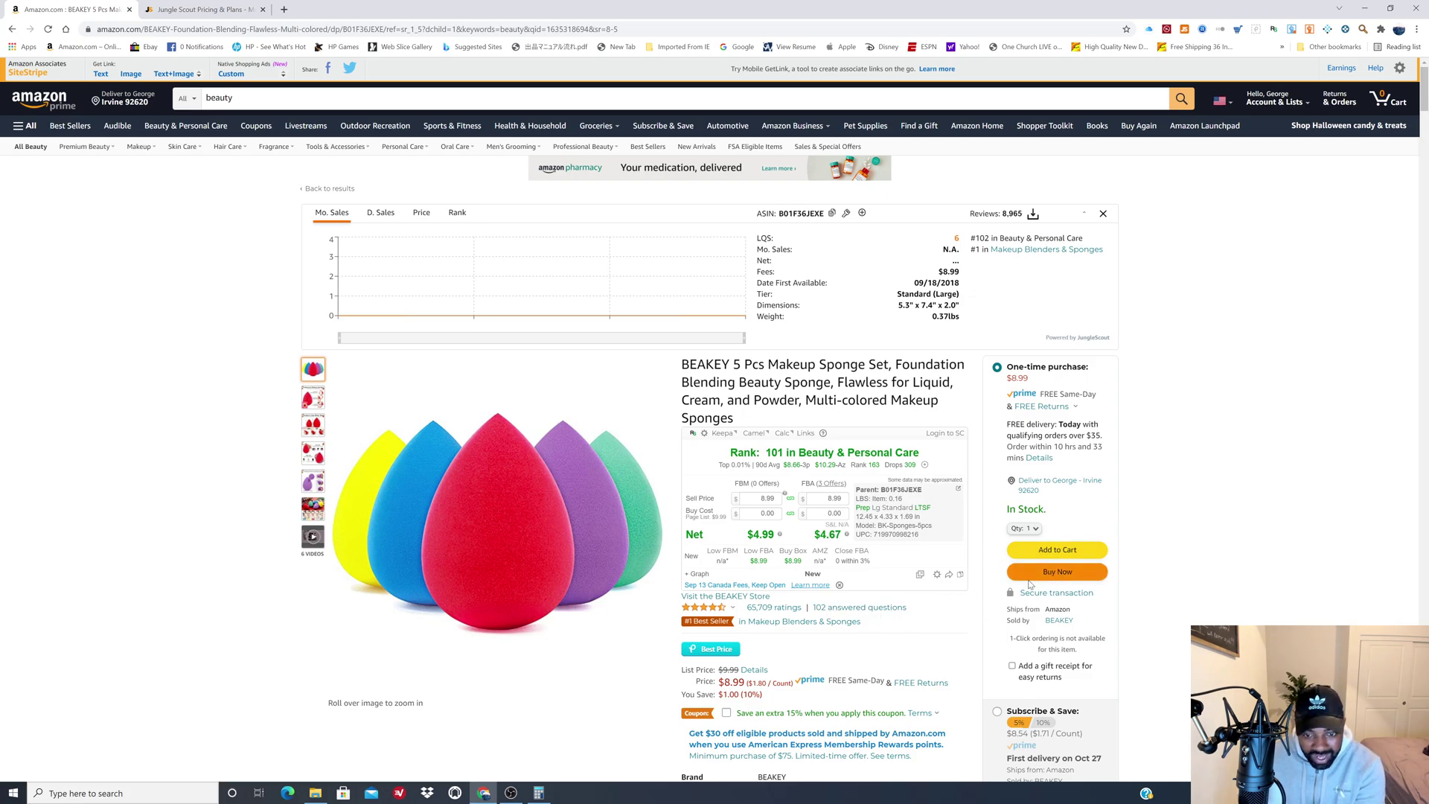
- Return to the beauty results and open First Aid Beauty Facial Radiance Pads
click(9, 31)
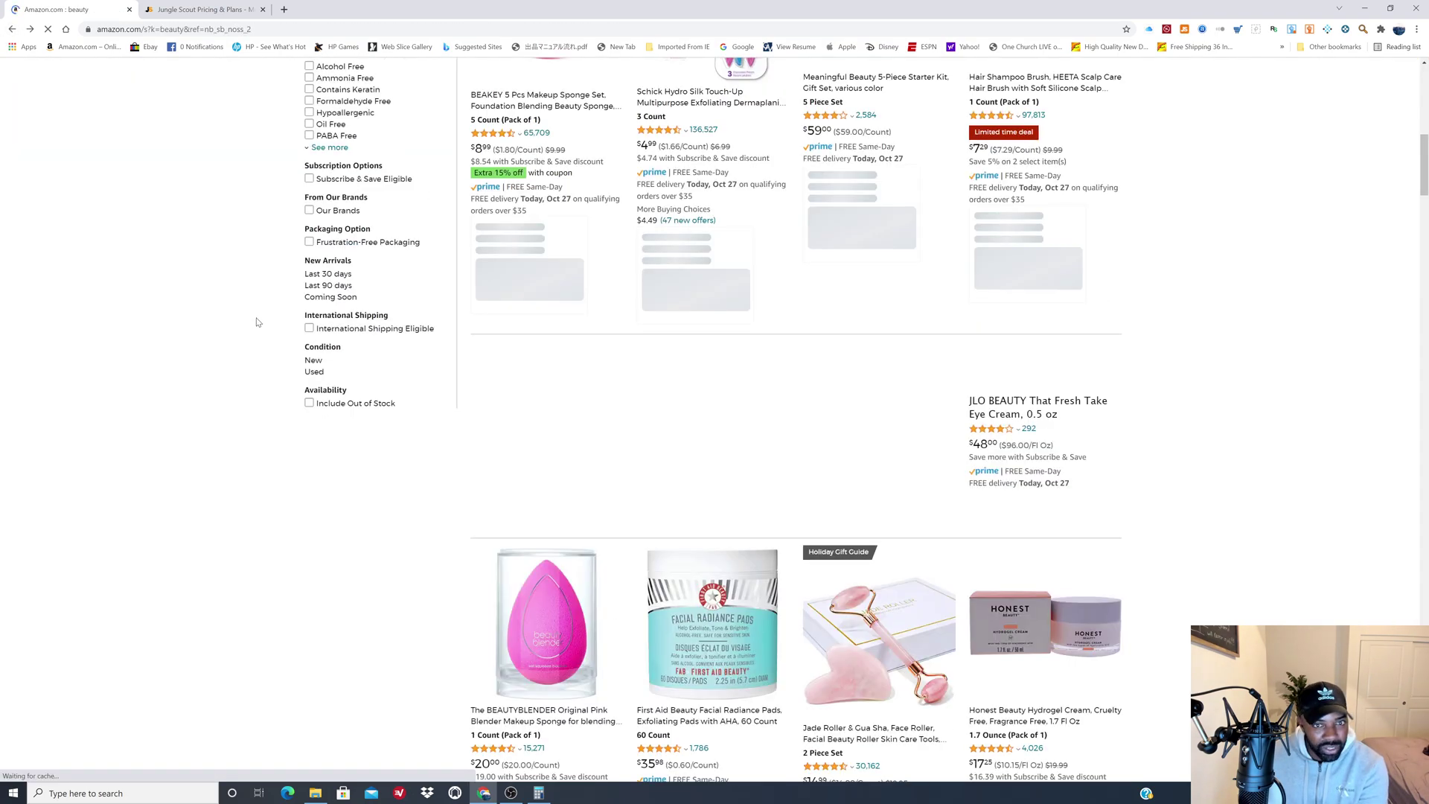
scroll(246, 335, down, 8)
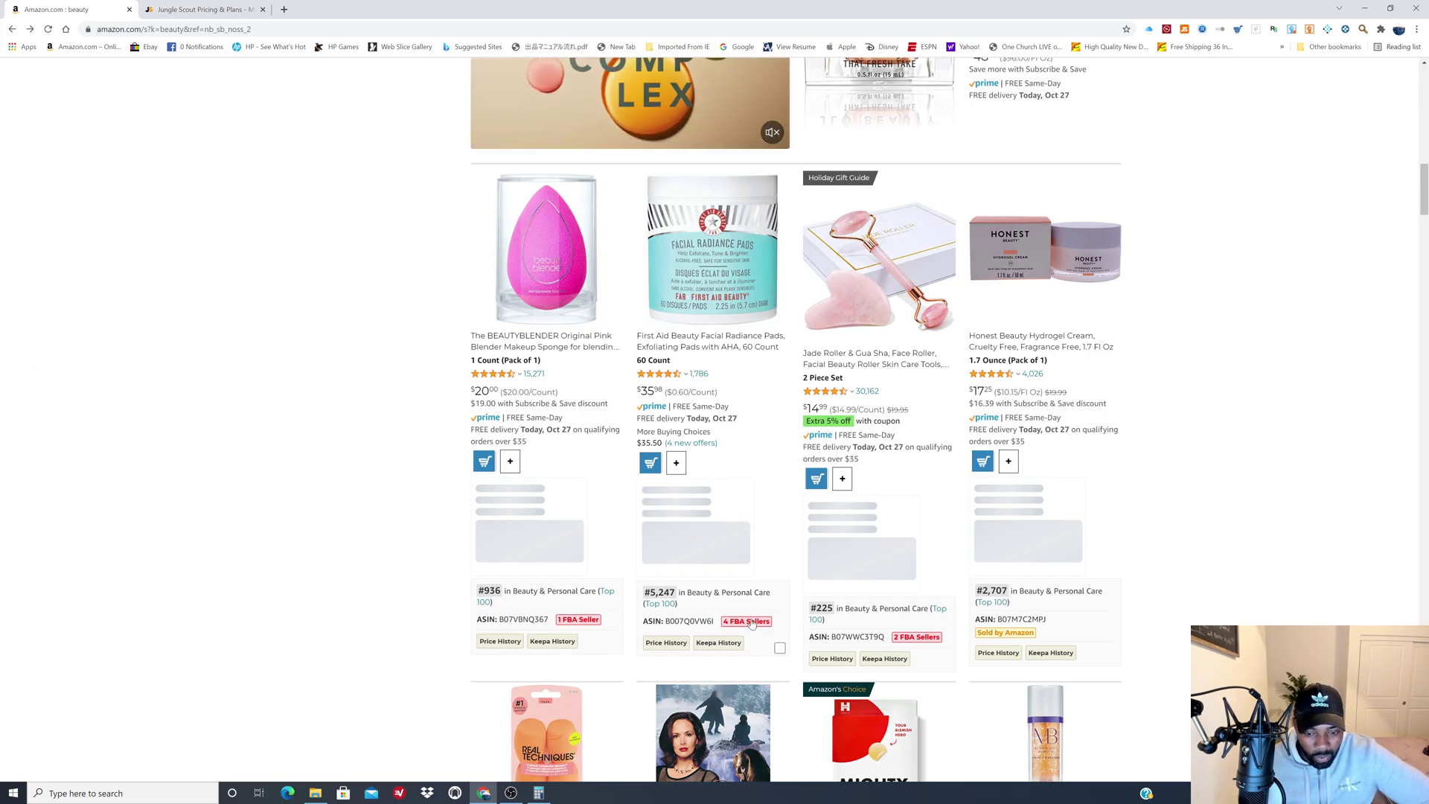
click(730, 290)
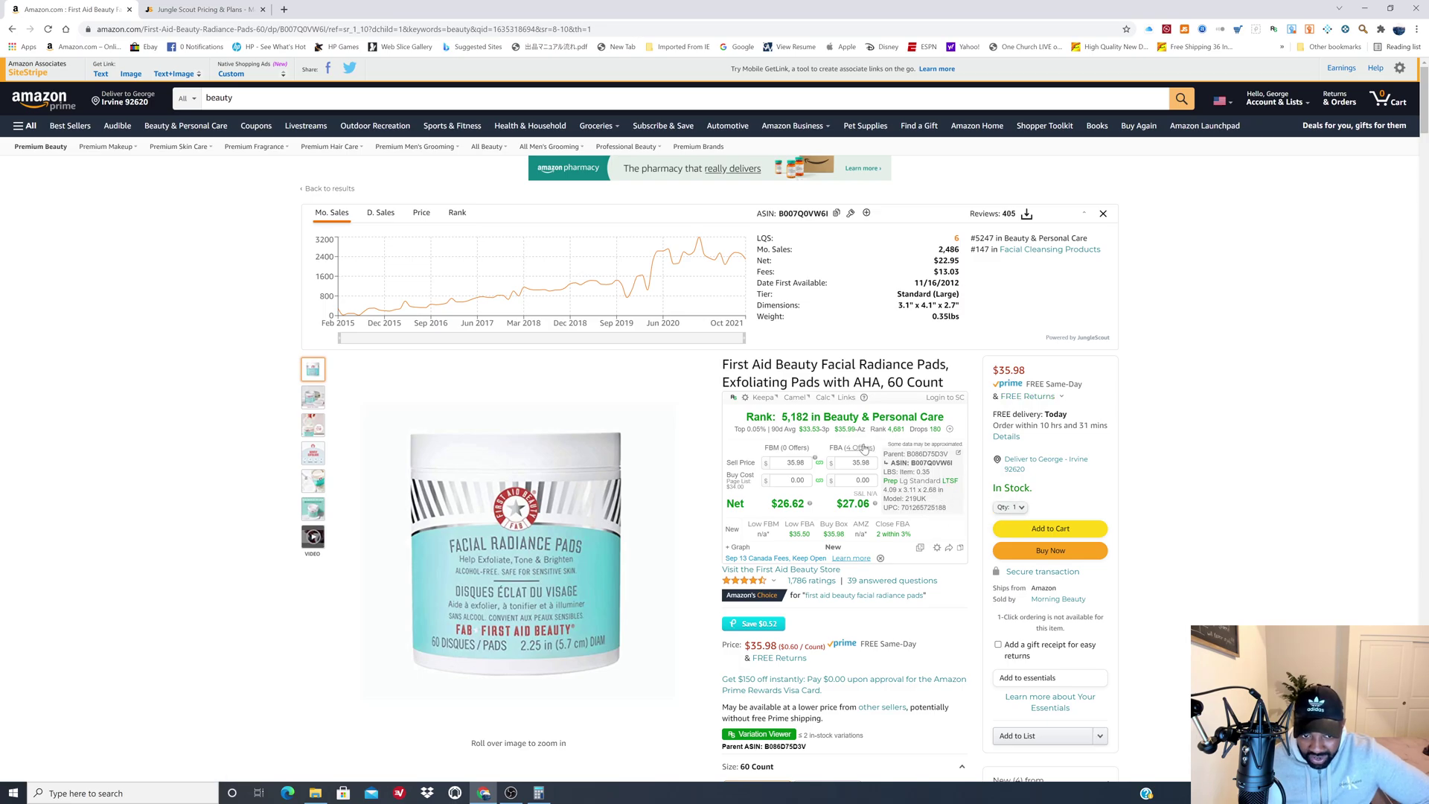
mouse_move(862, 447)
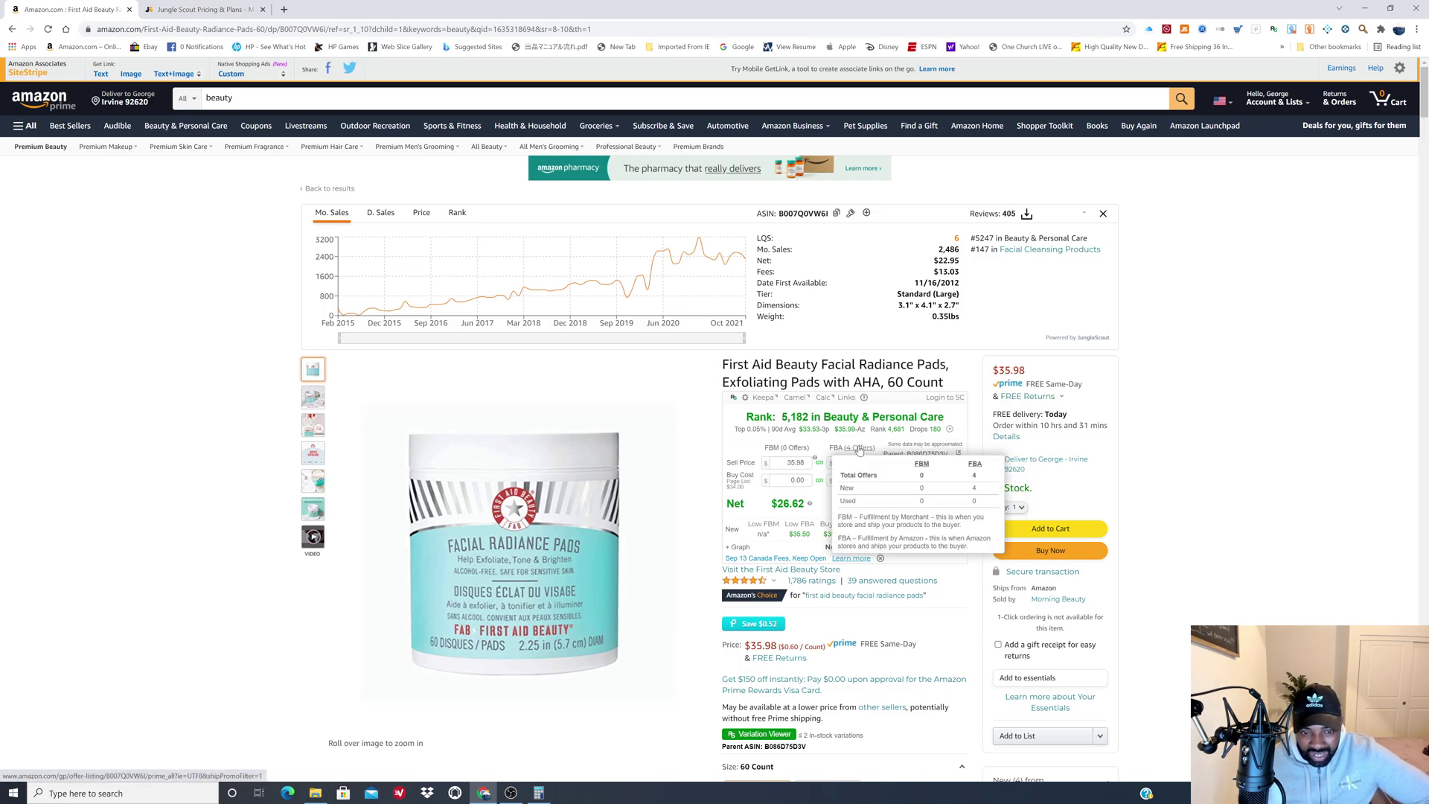
click(860, 449)
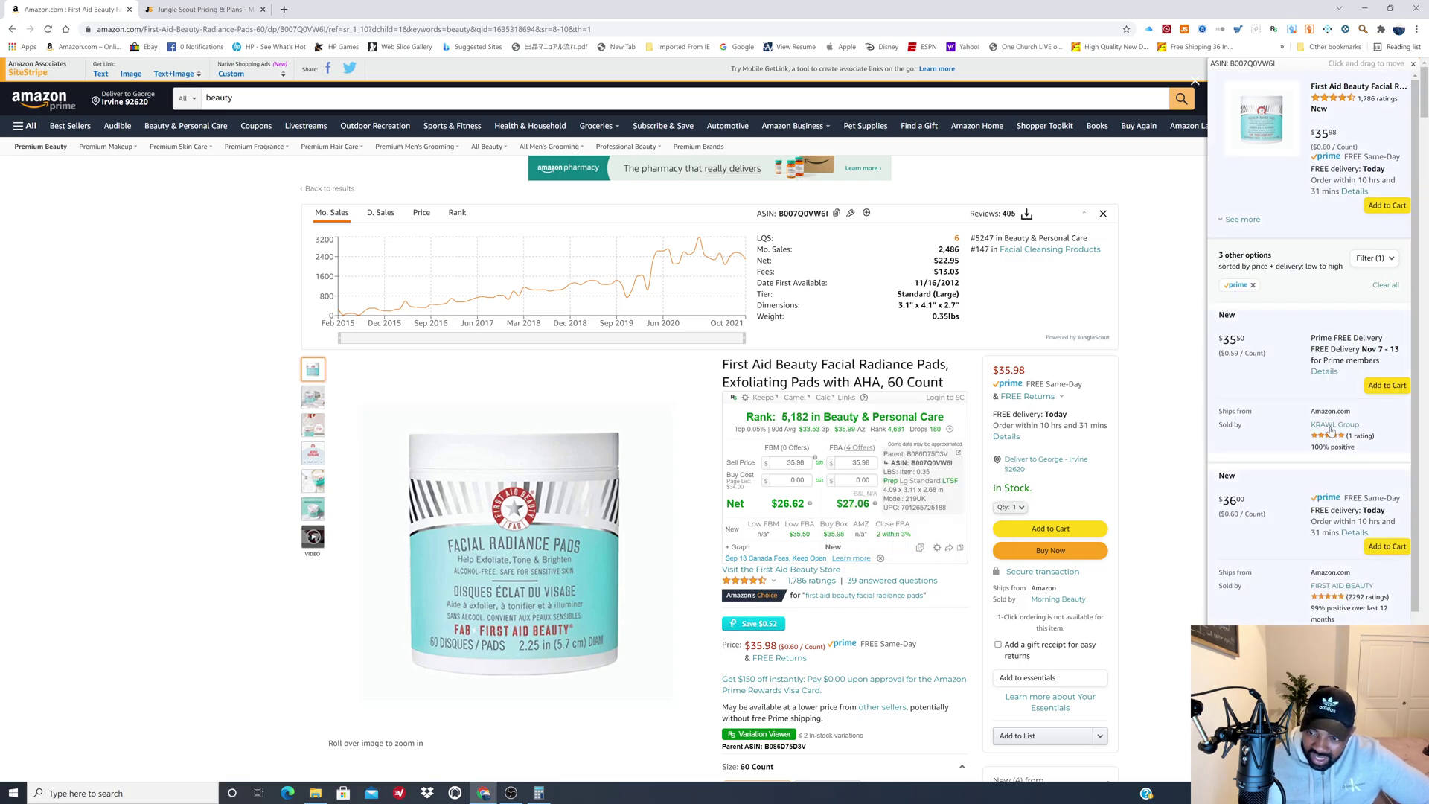
scroll(1331, 431, down, 2)
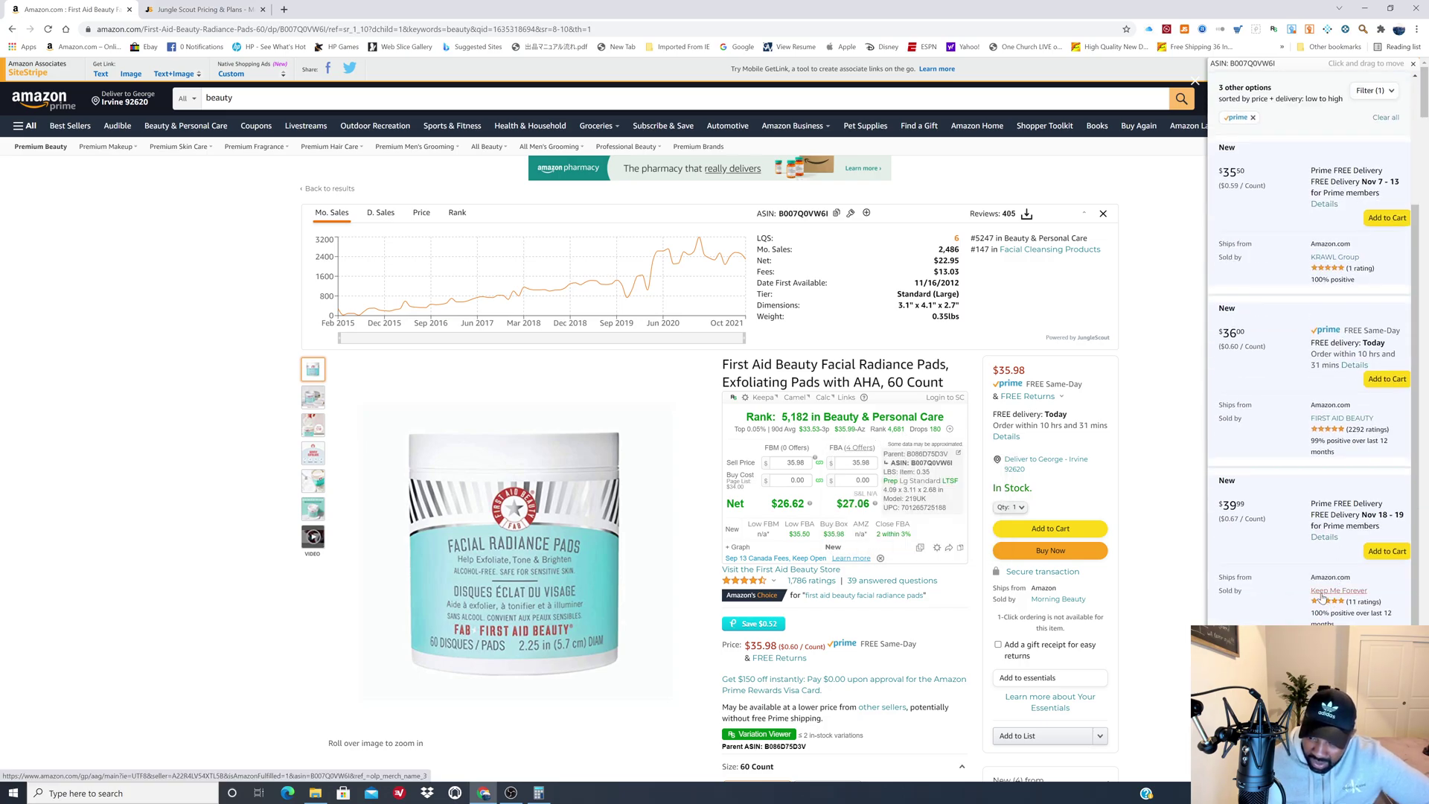
scroll(1255, 326, up, 2)
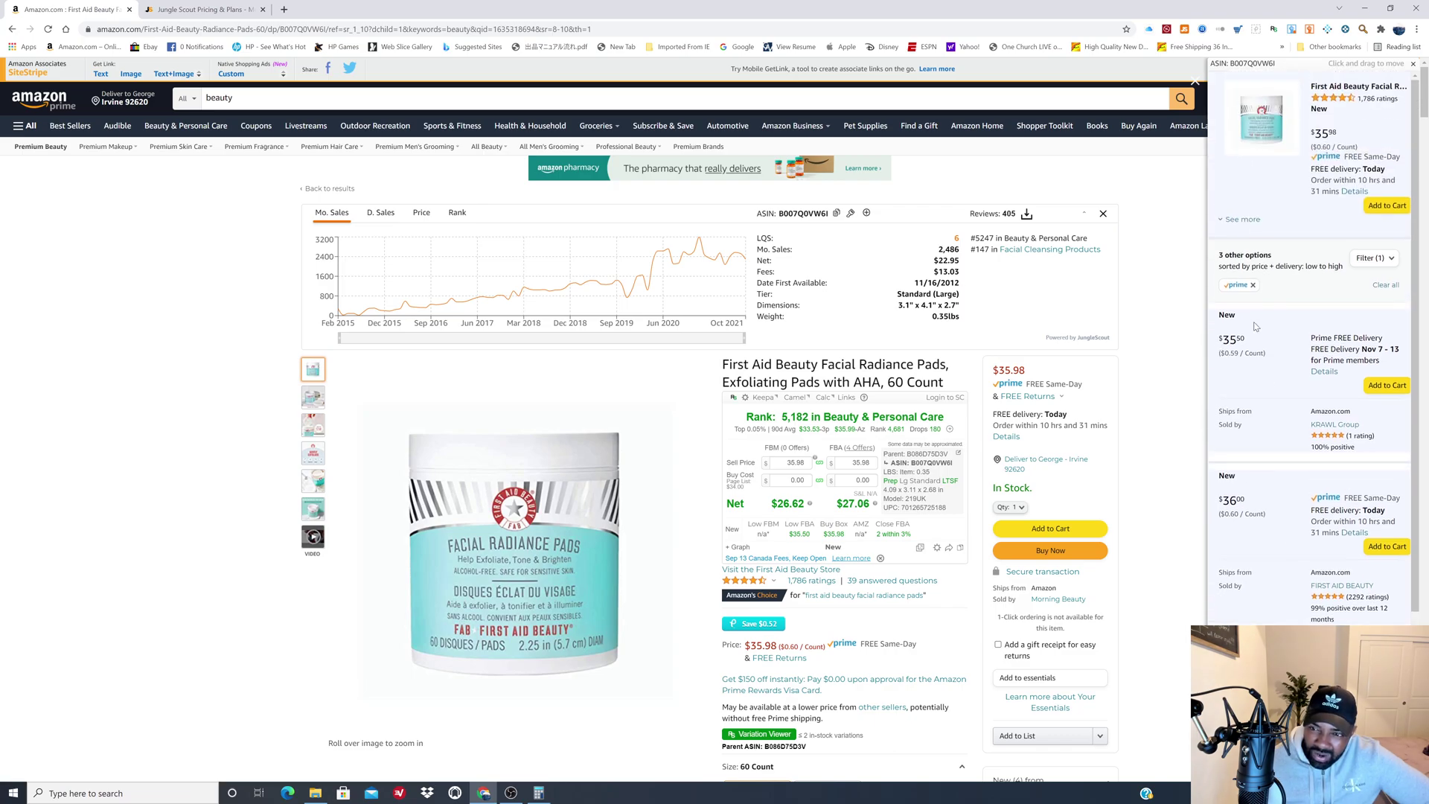
click(1237, 220)
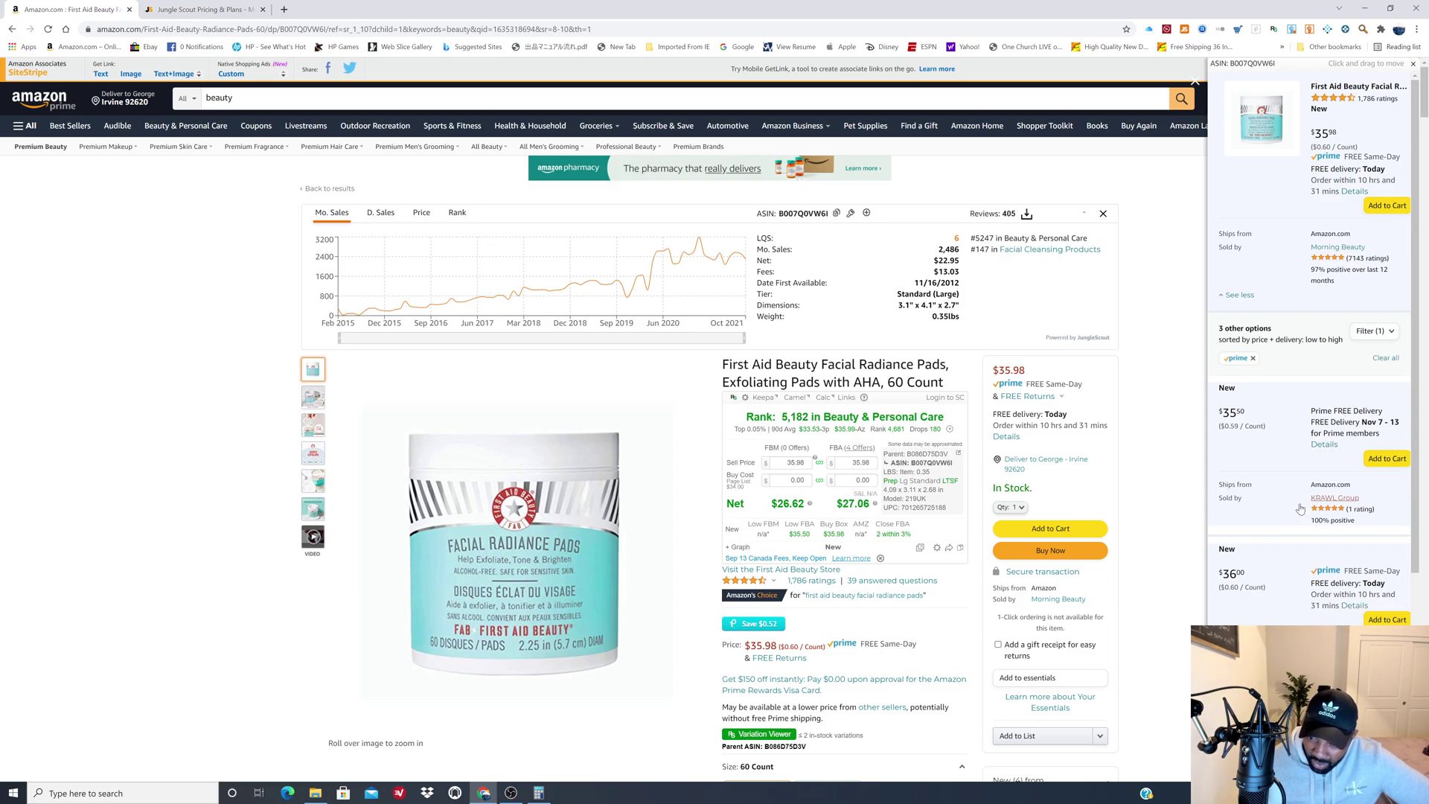
scroll(1325, 521, down, 3)
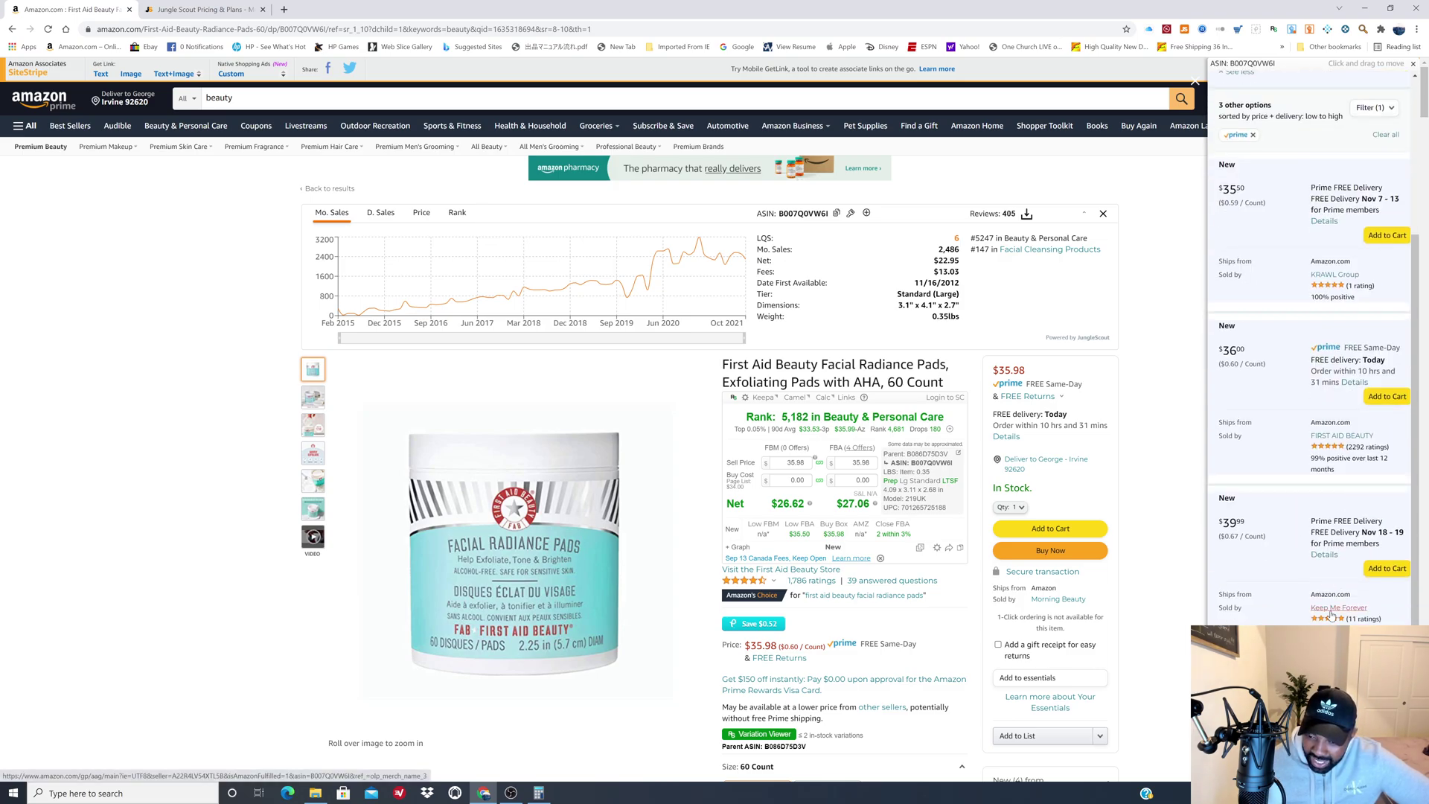
scroll(1298, 584, up, 3)
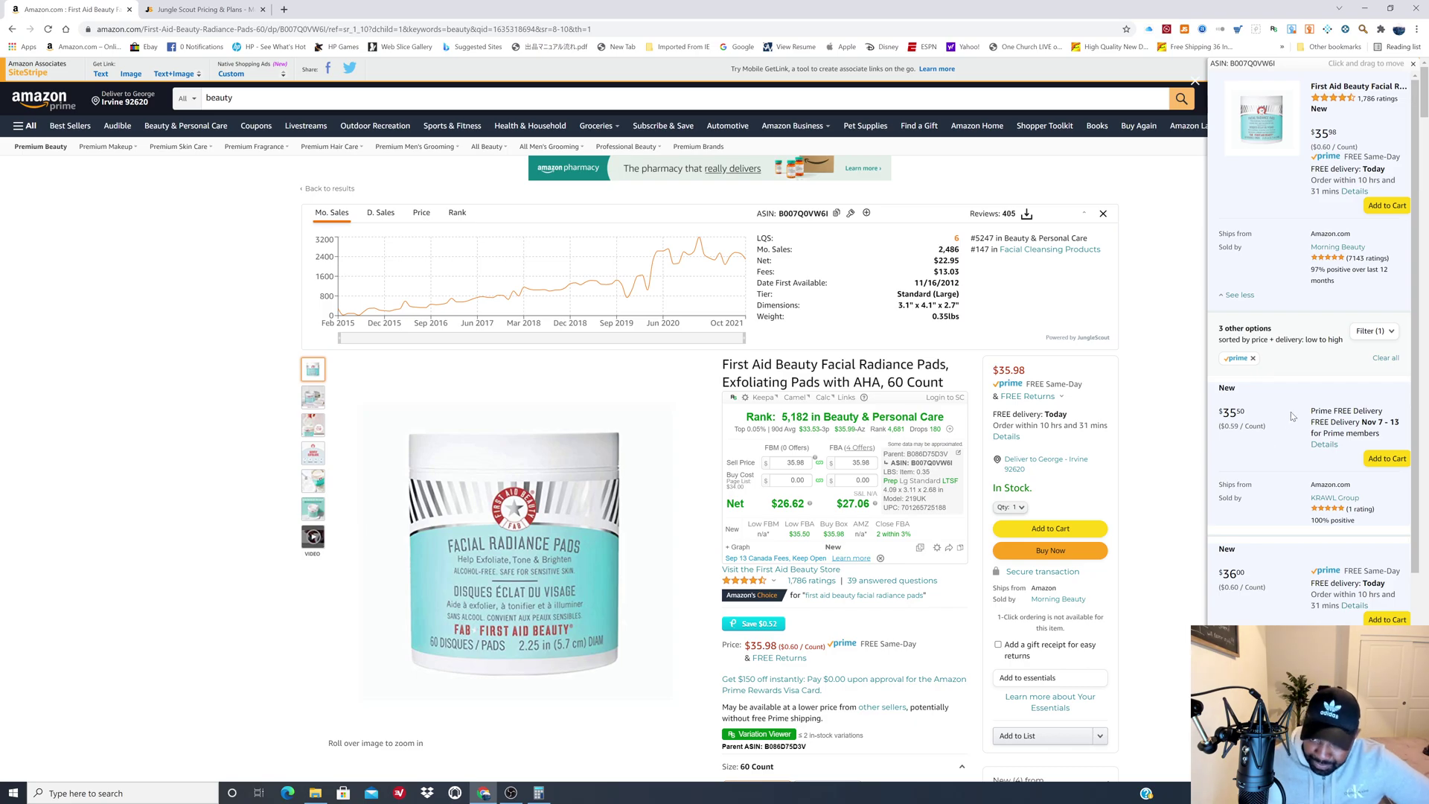
click(1196, 82)
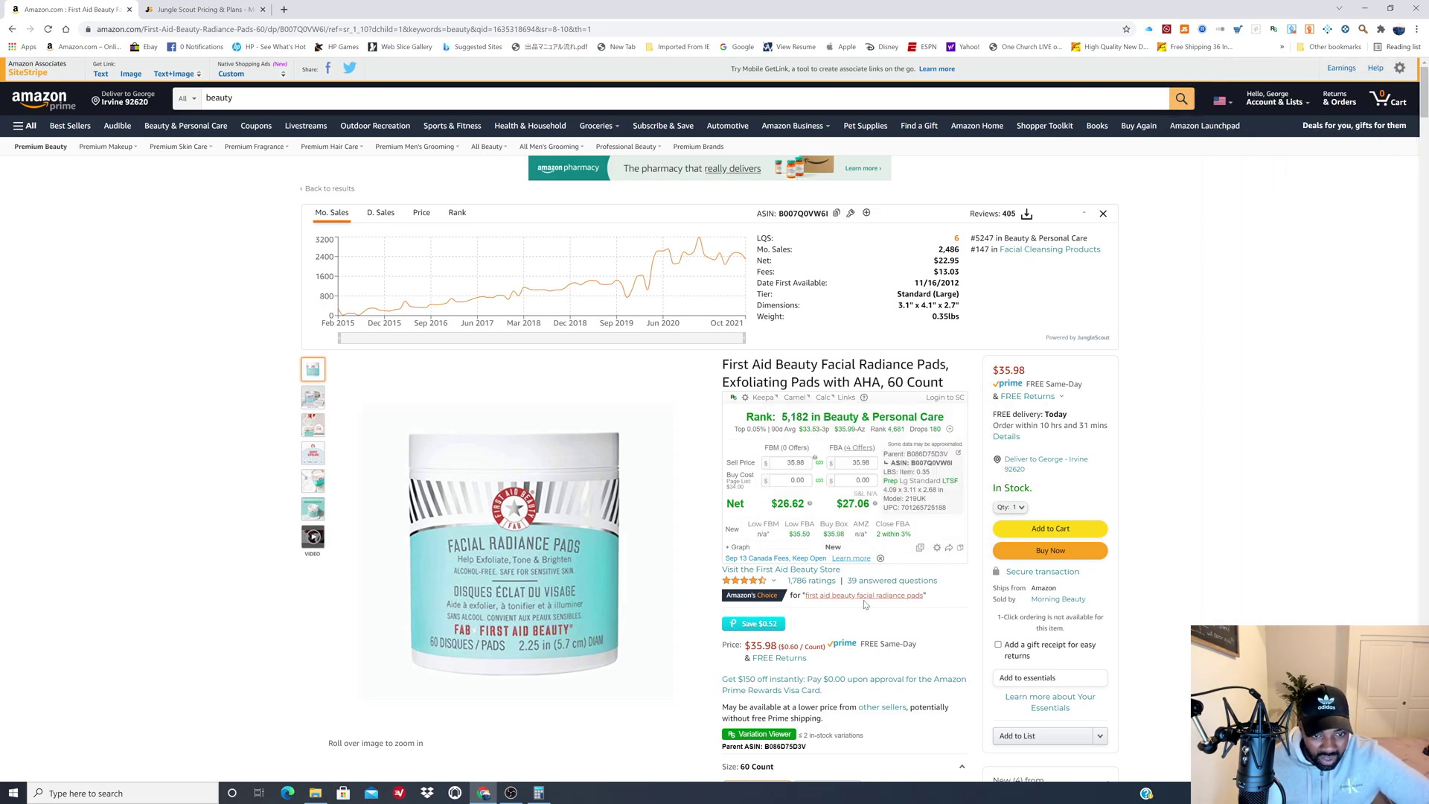
- Switch the Facial Radiance Pads' Keepa price chart from three months to a full Year
scroll(856, 596, down, 4)
scroll(843, 647, down, 3)
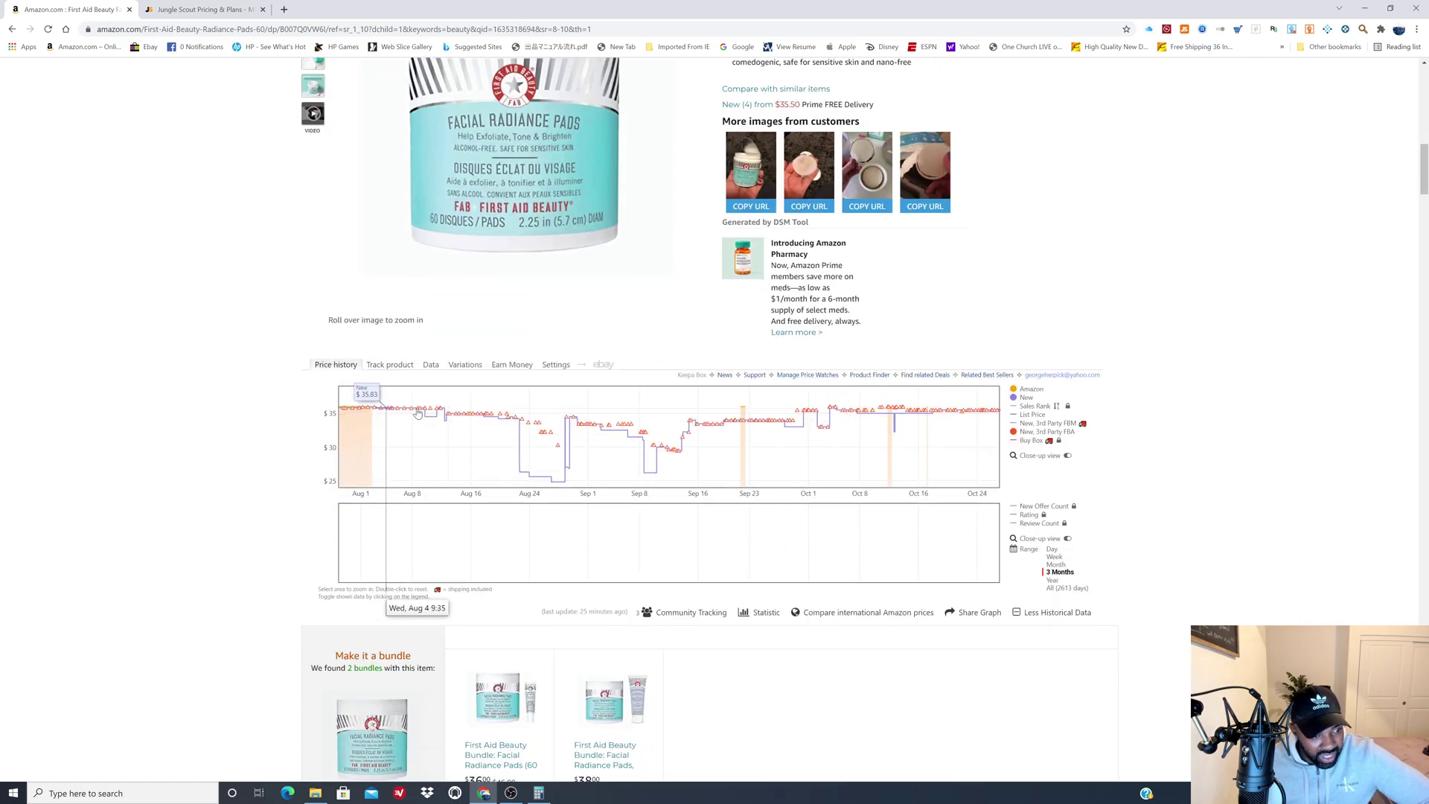
click(1052, 579)
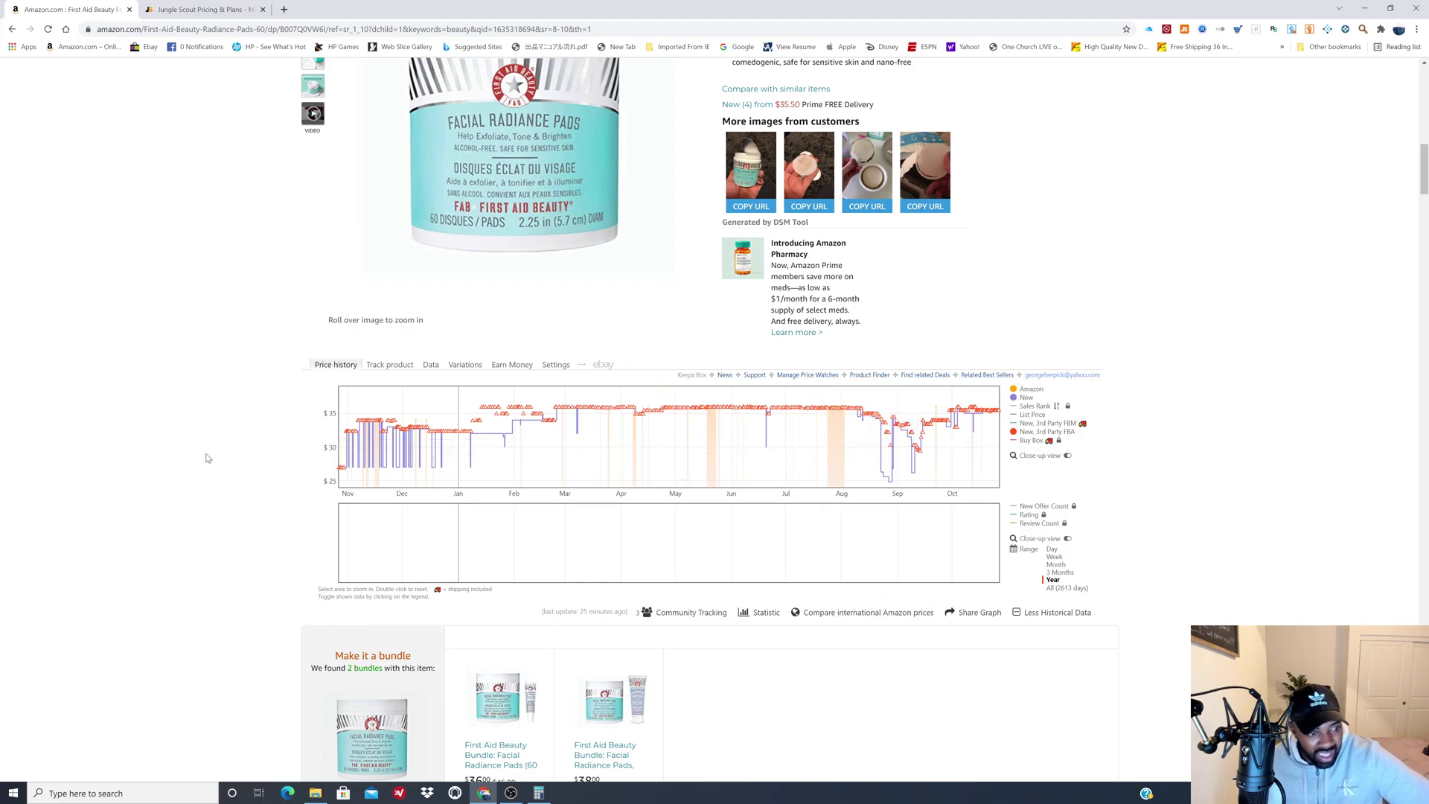
scroll(982, 439, up, 10)
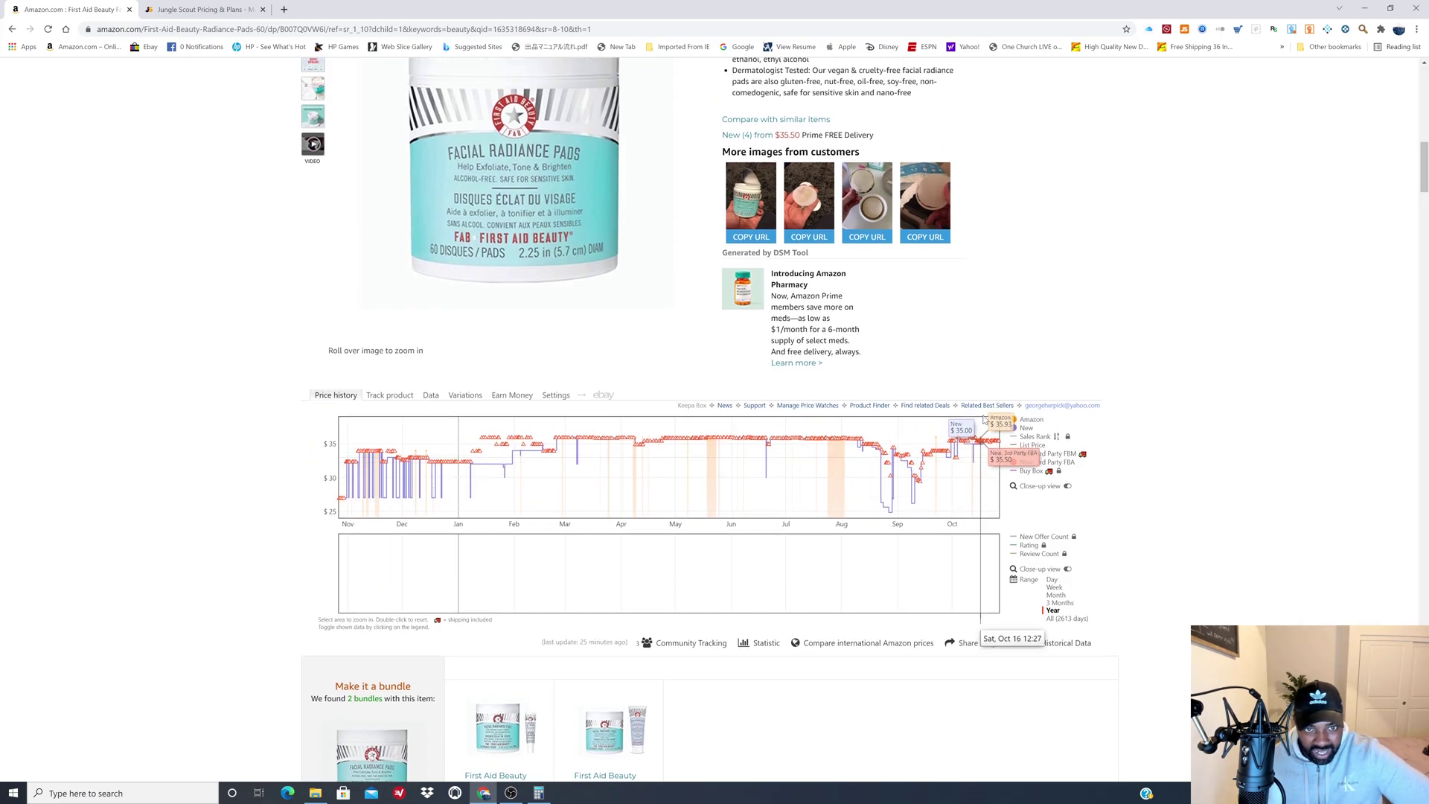
click(1184, 29)
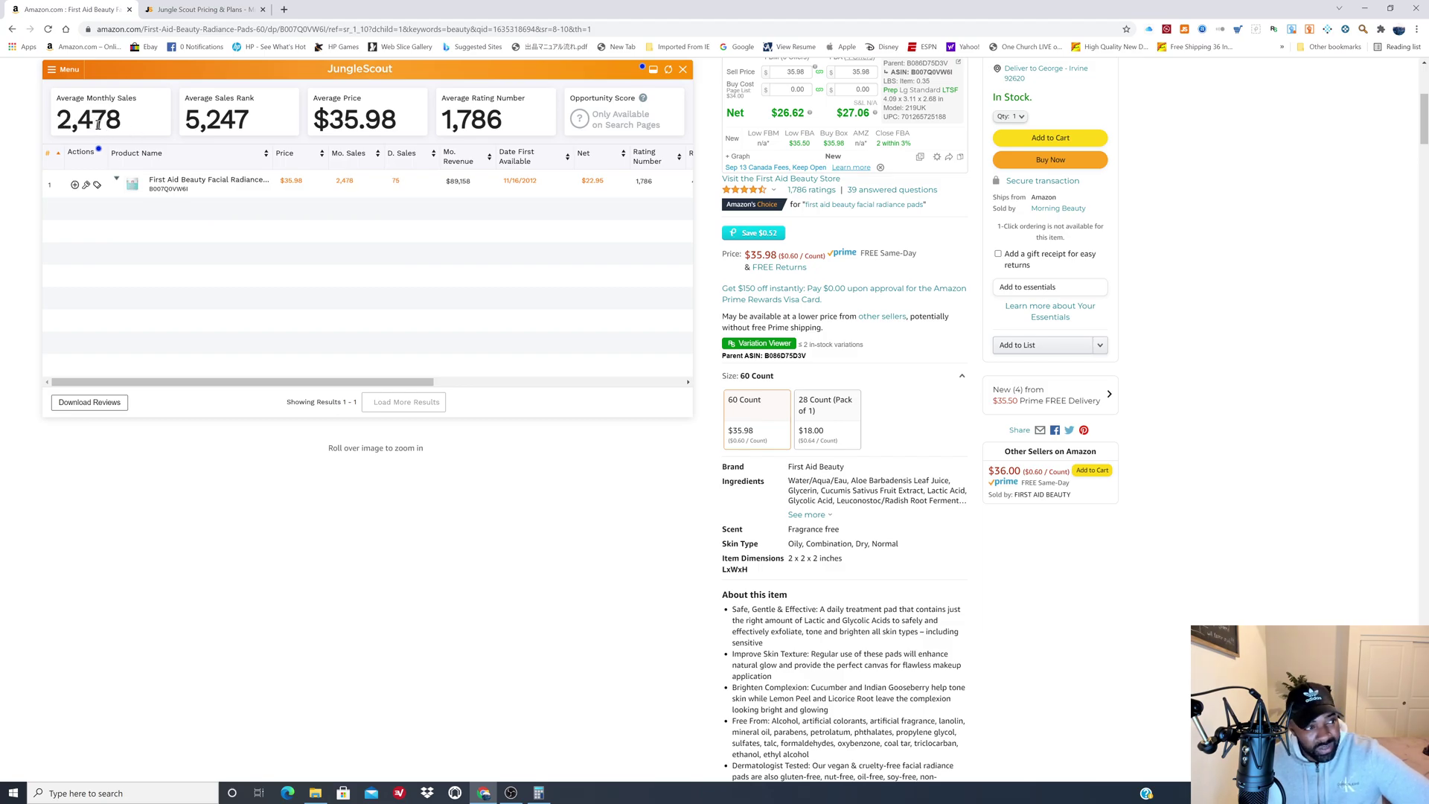
click(682, 70)
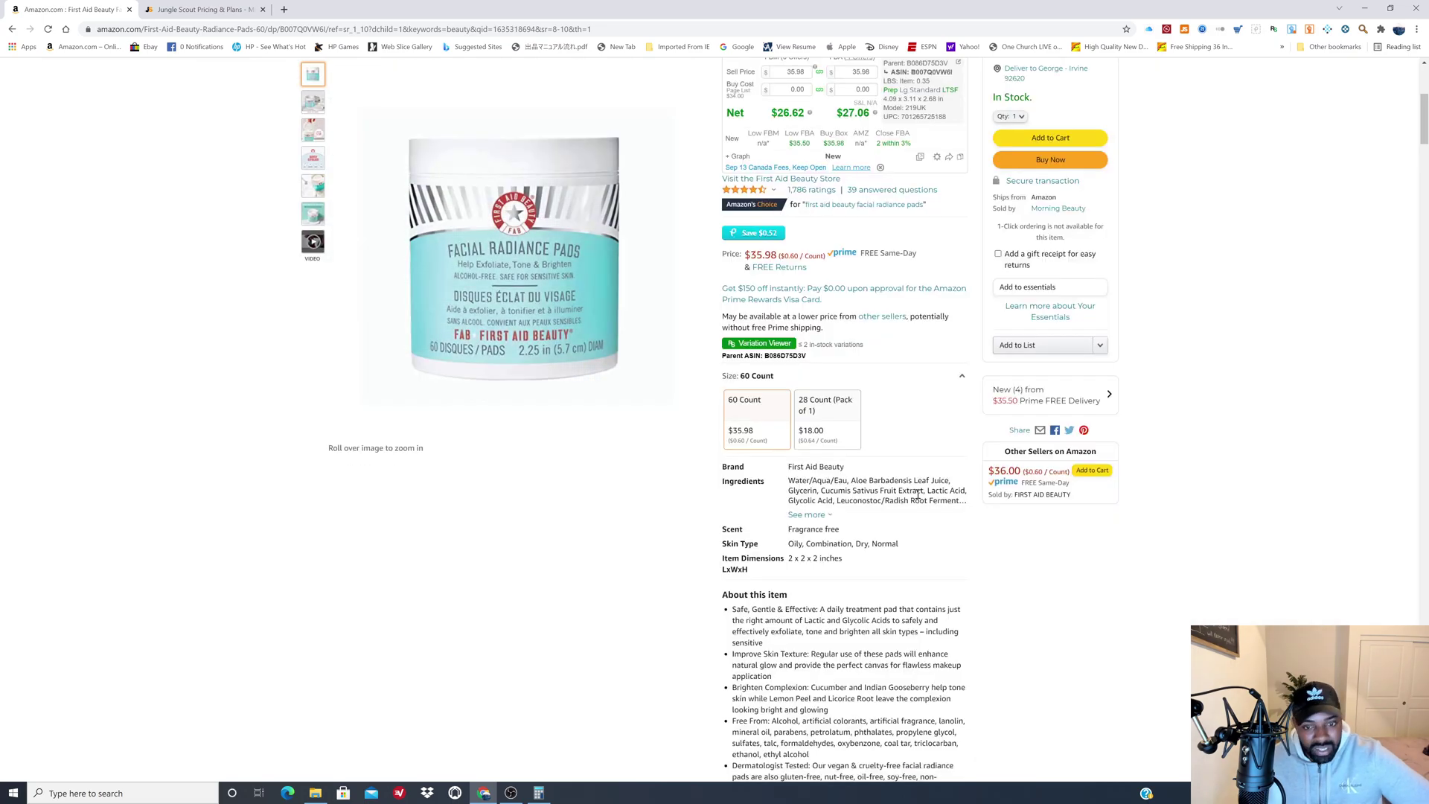
scroll(1196, 573, up, 5)
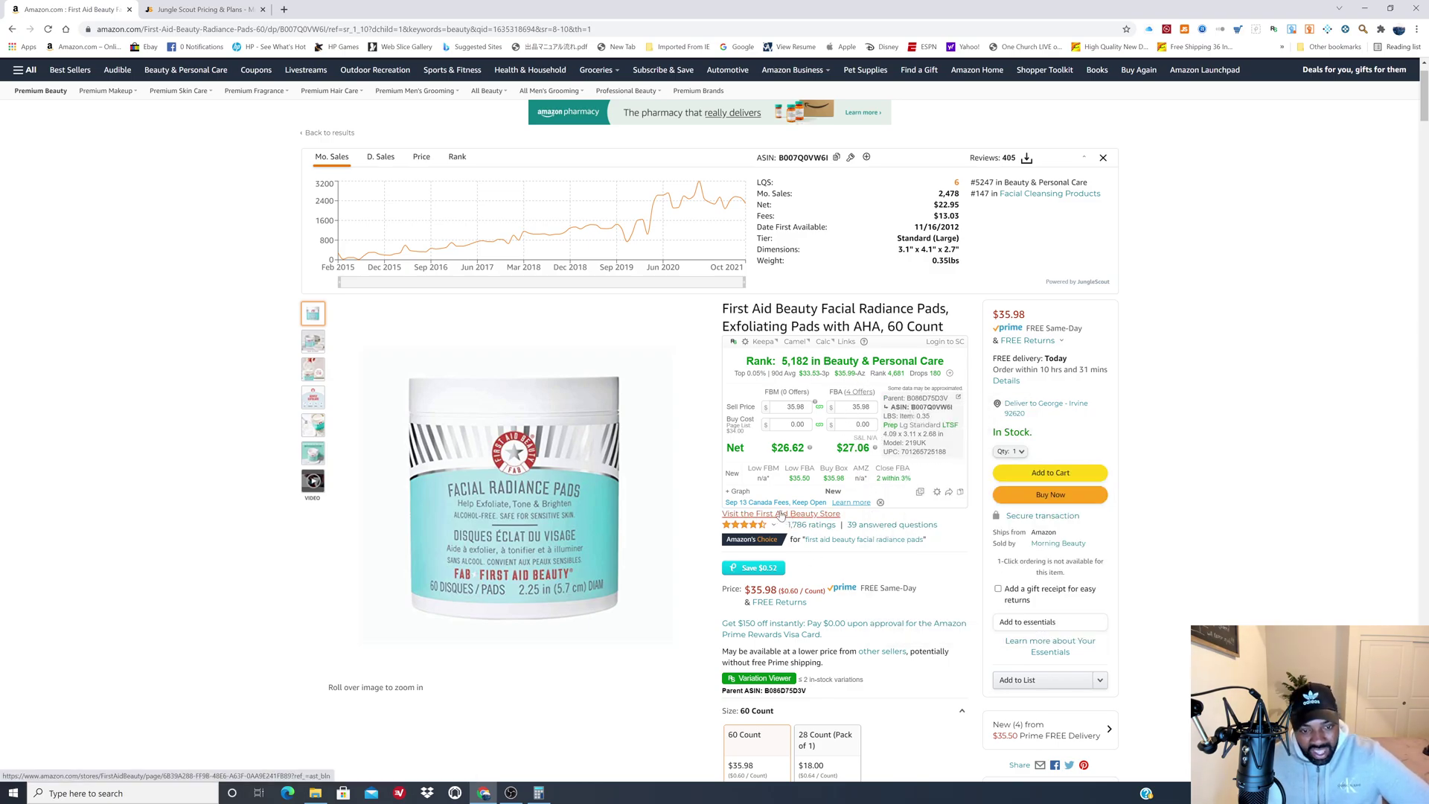
- Try a 24.50 FBA buy cost in the RevSeller panel
click(846, 421)
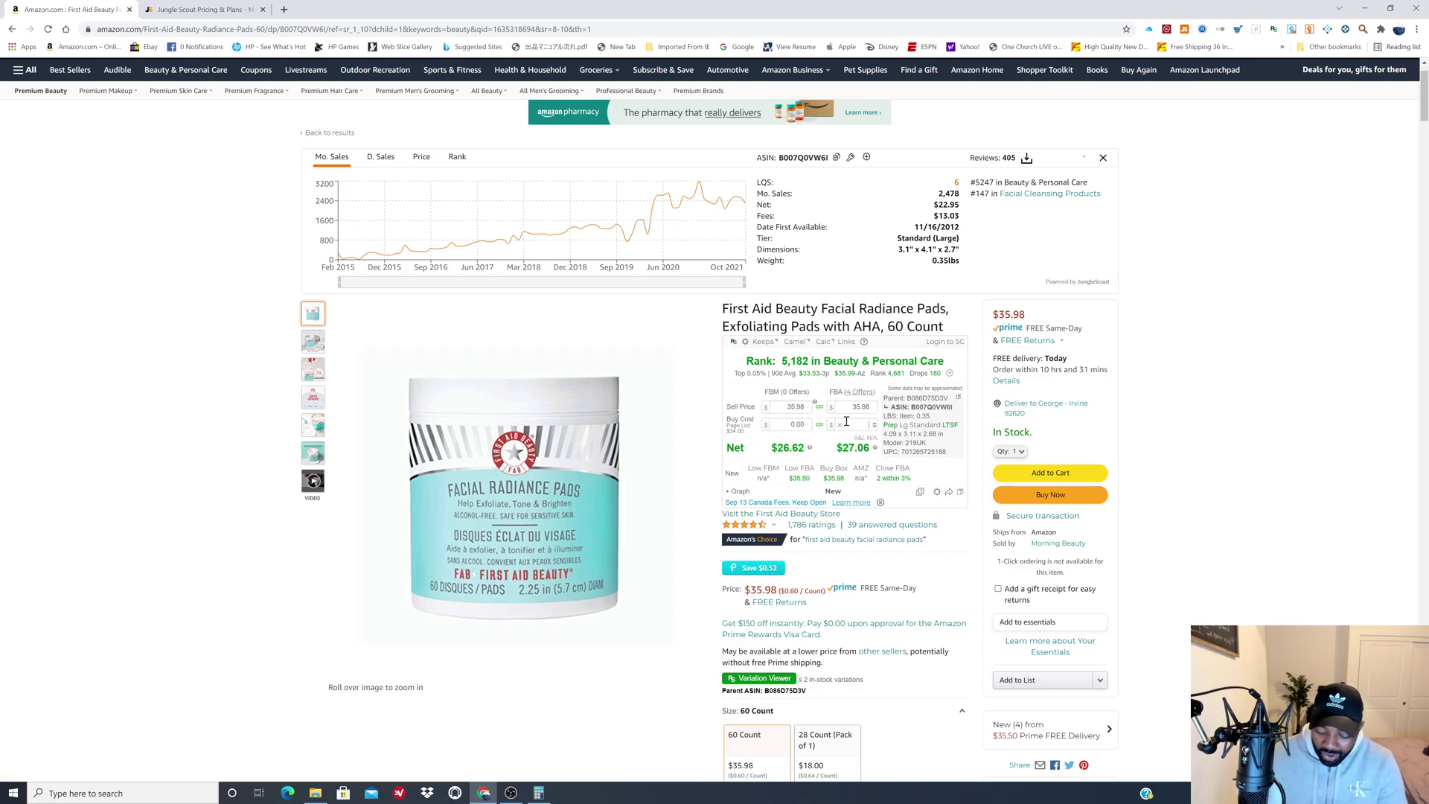
text(24.50)
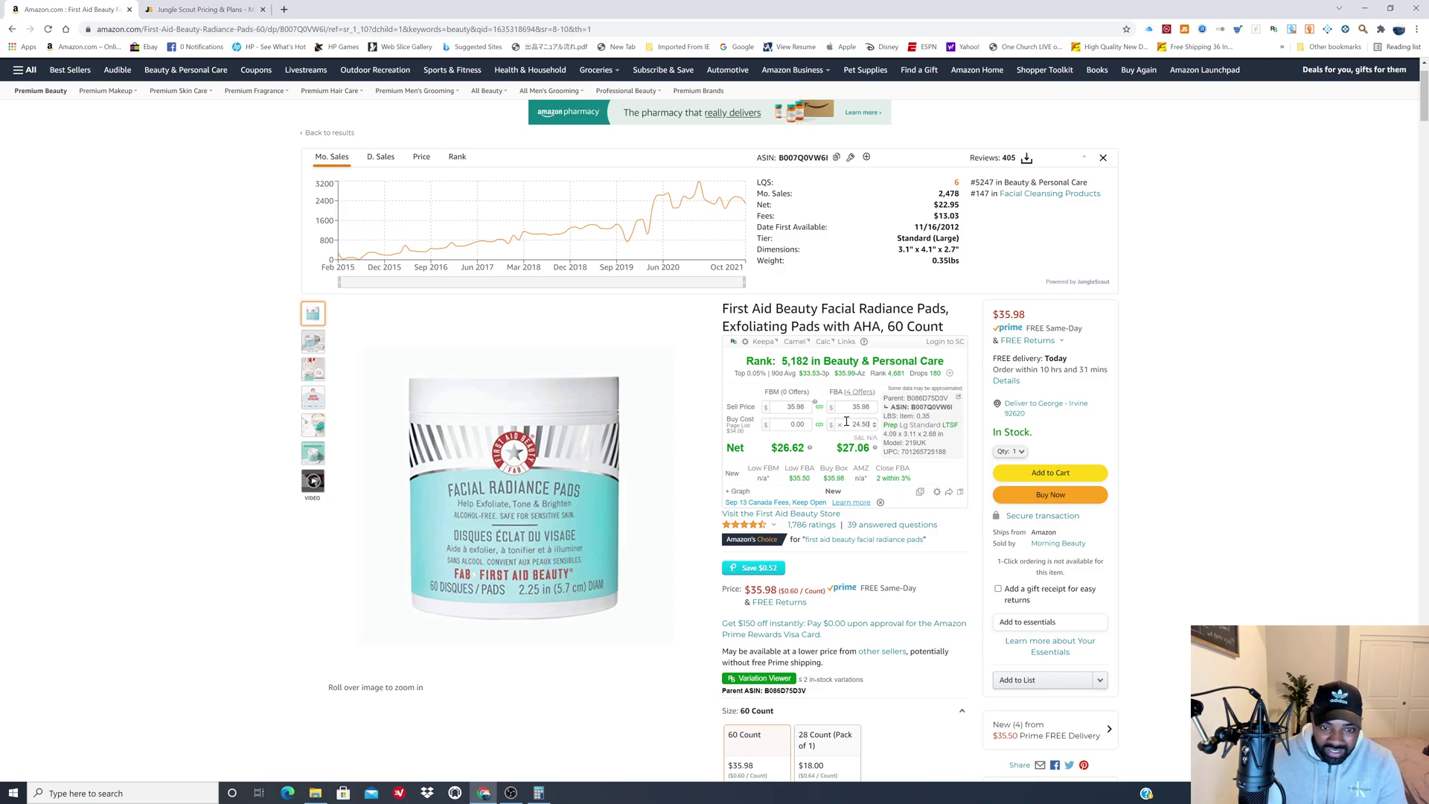
key(Return)
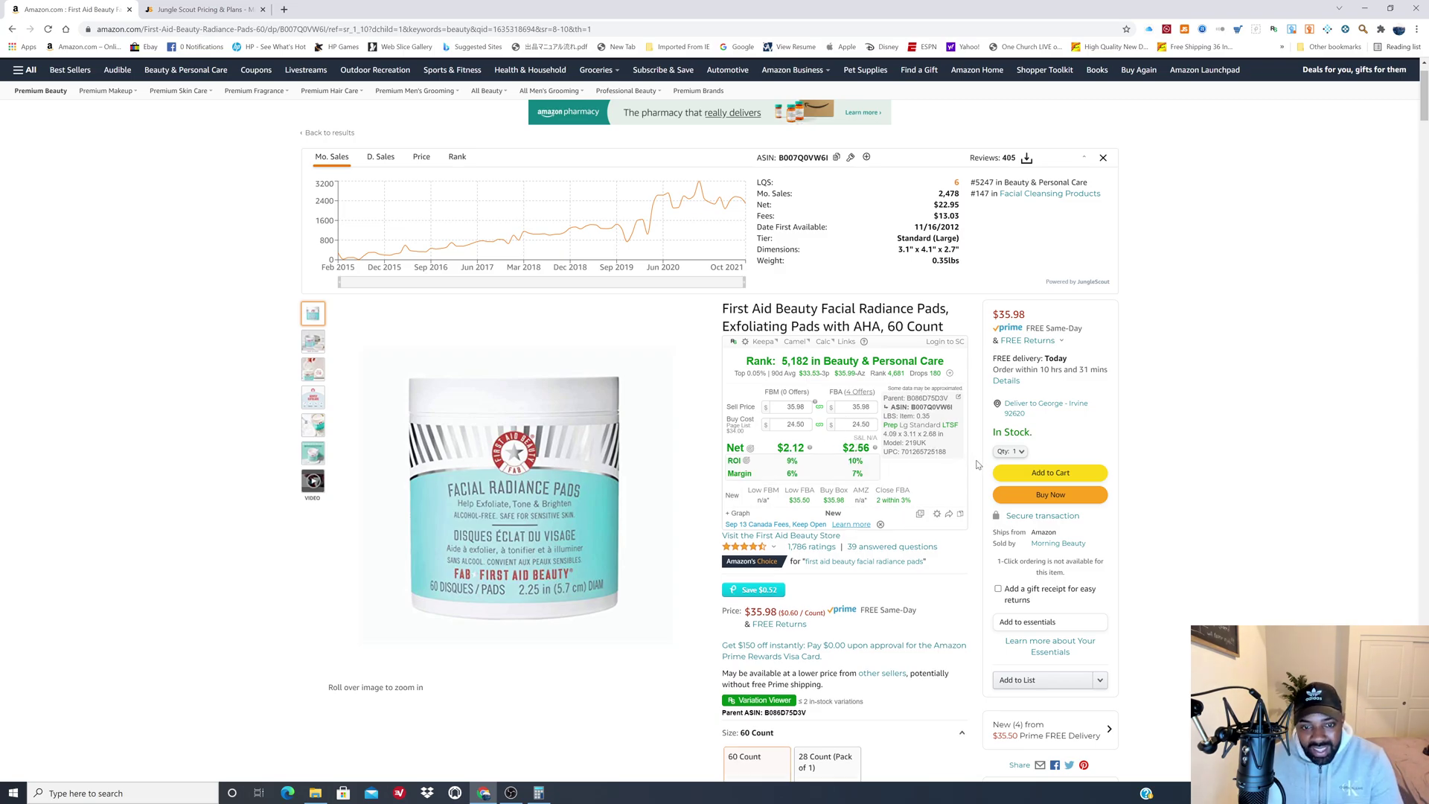
- Replace the buy cost with 21.50, giving $5.12 FBM and $5.56 FBA net profit
double_click(861, 425)
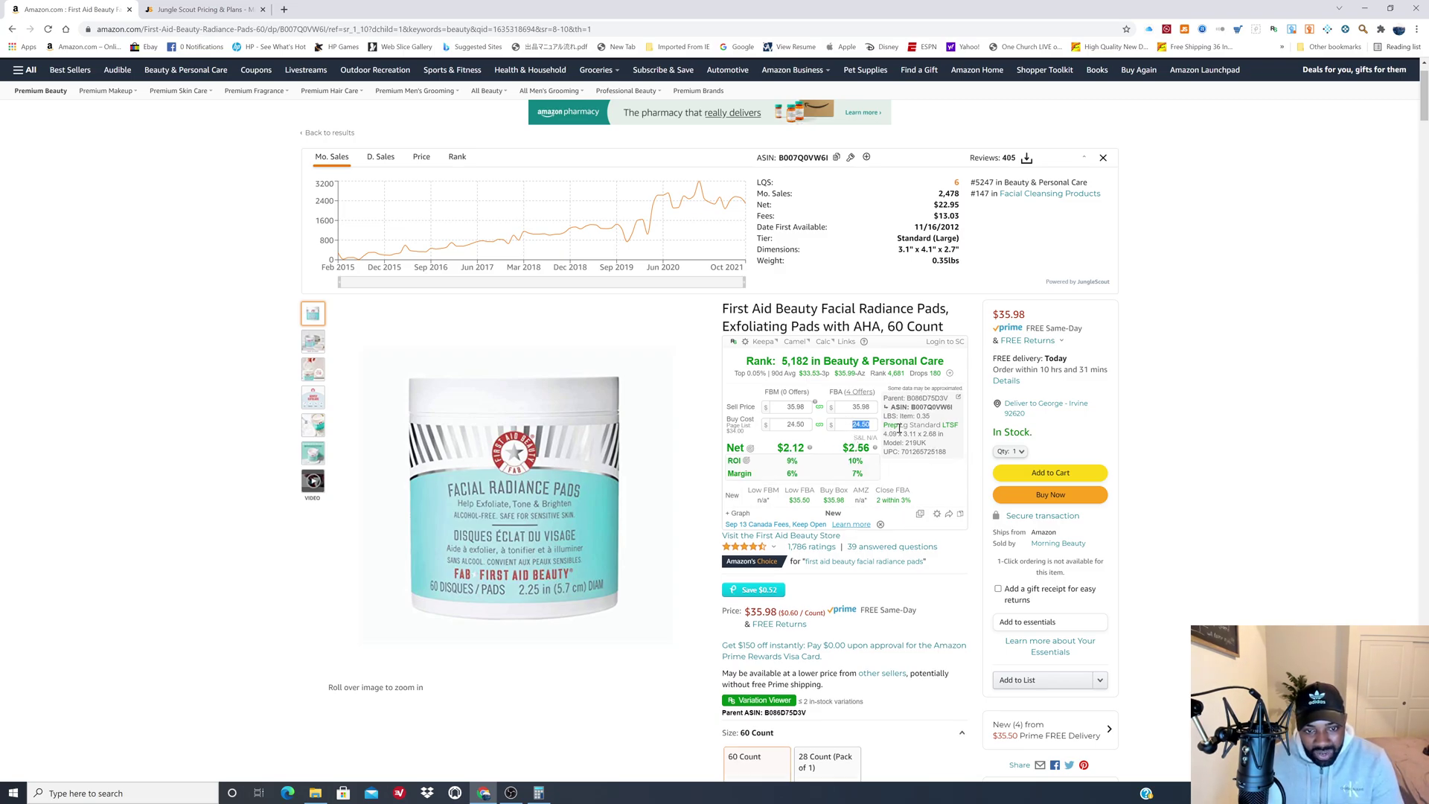
text(2)
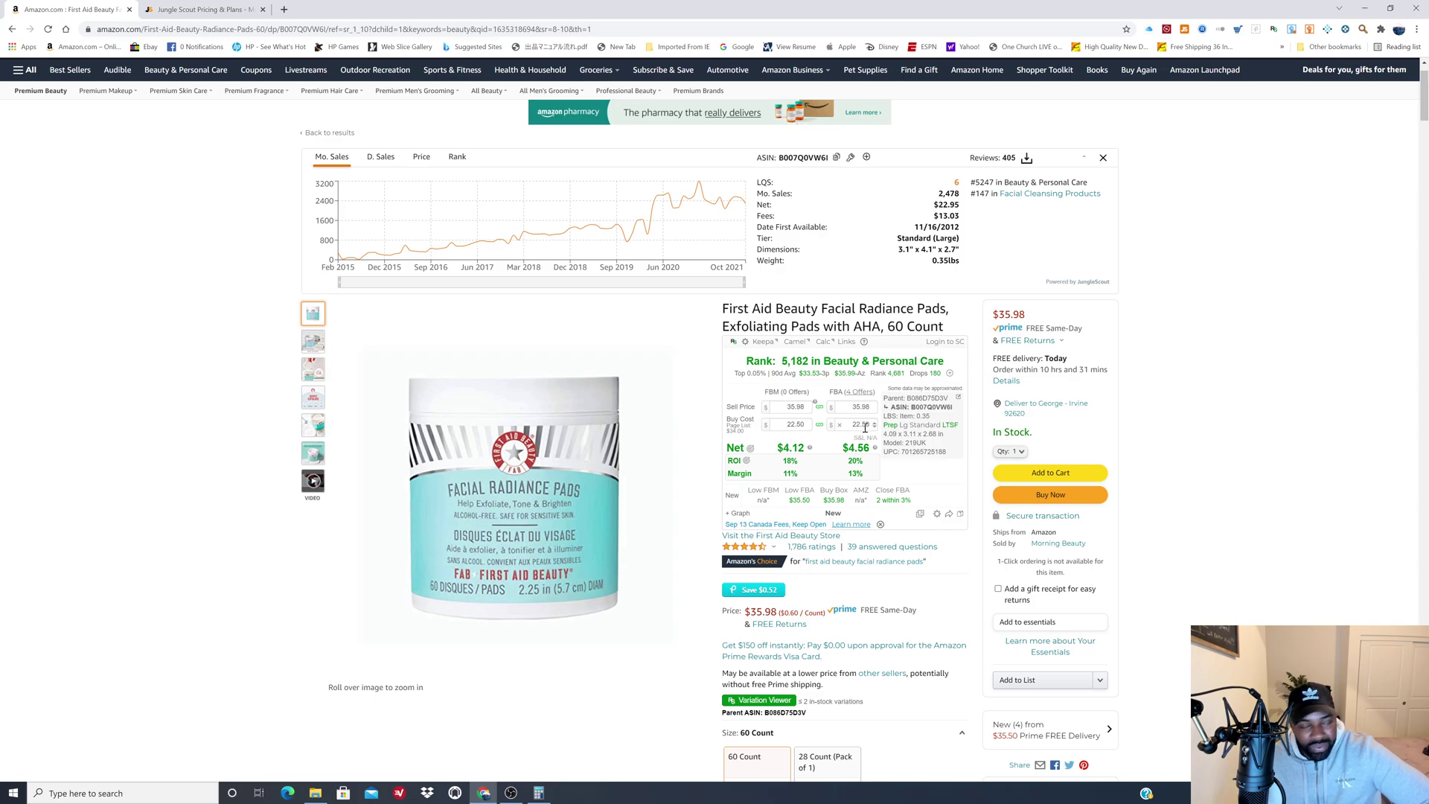
drag(848, 424, 907, 428)
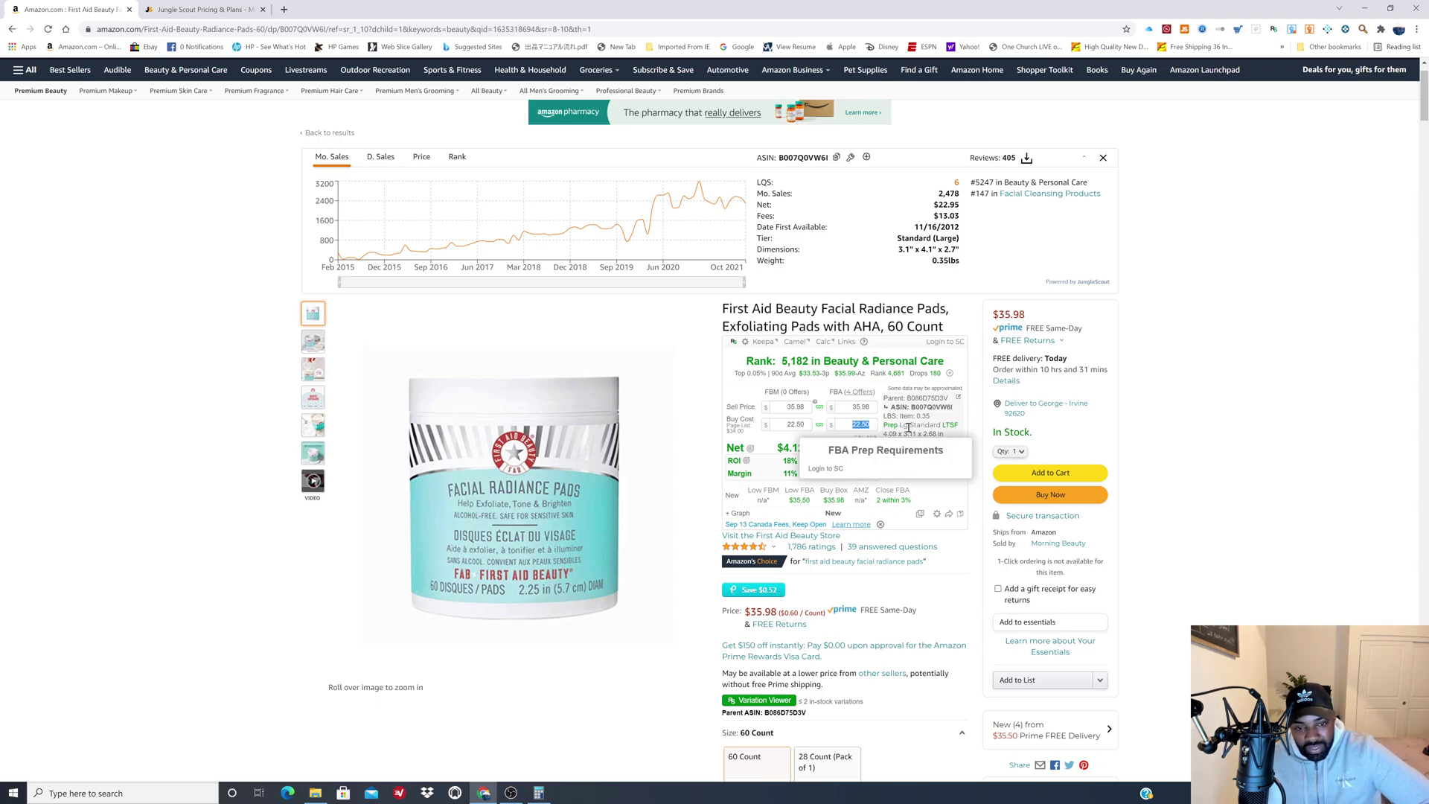
text(21.50)
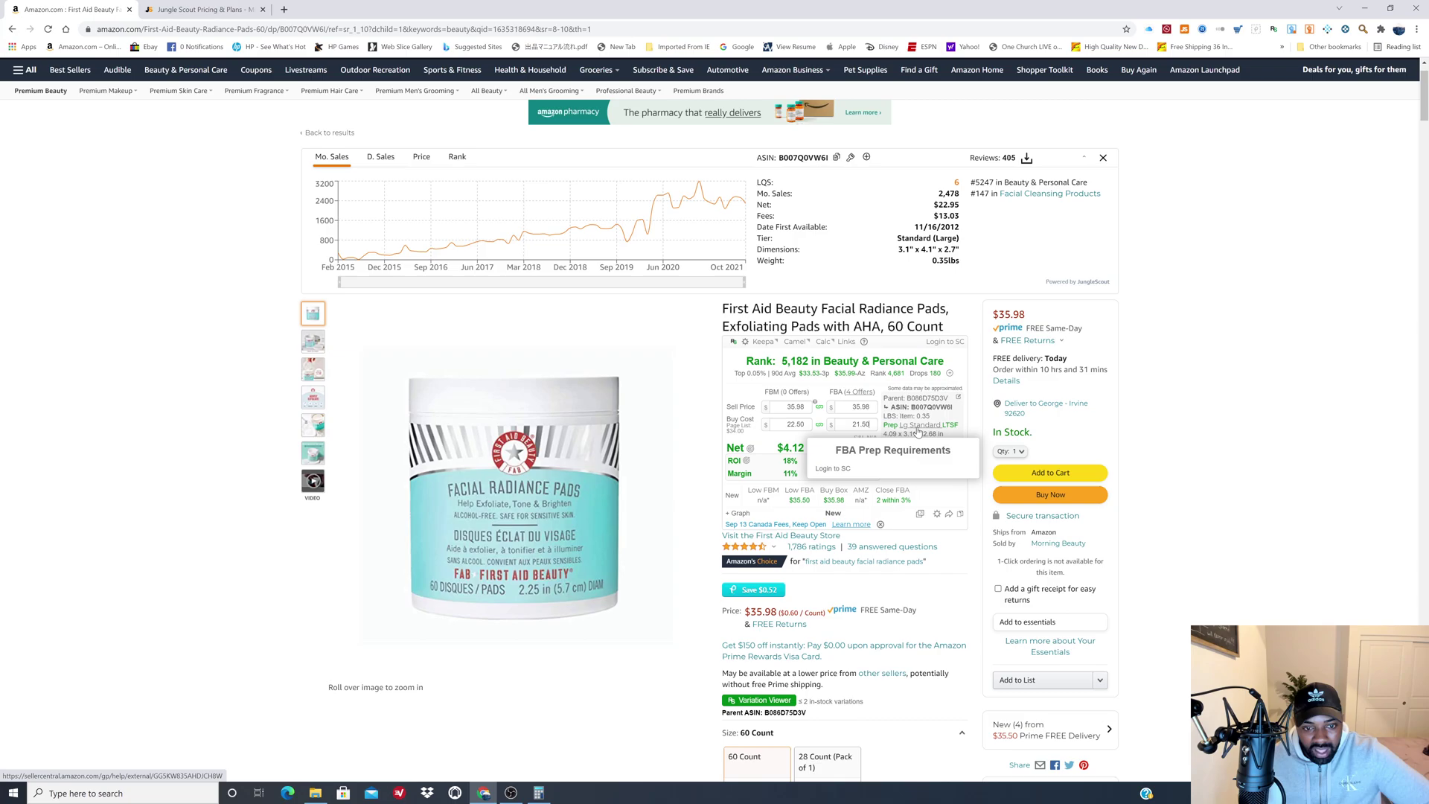
key(Return)
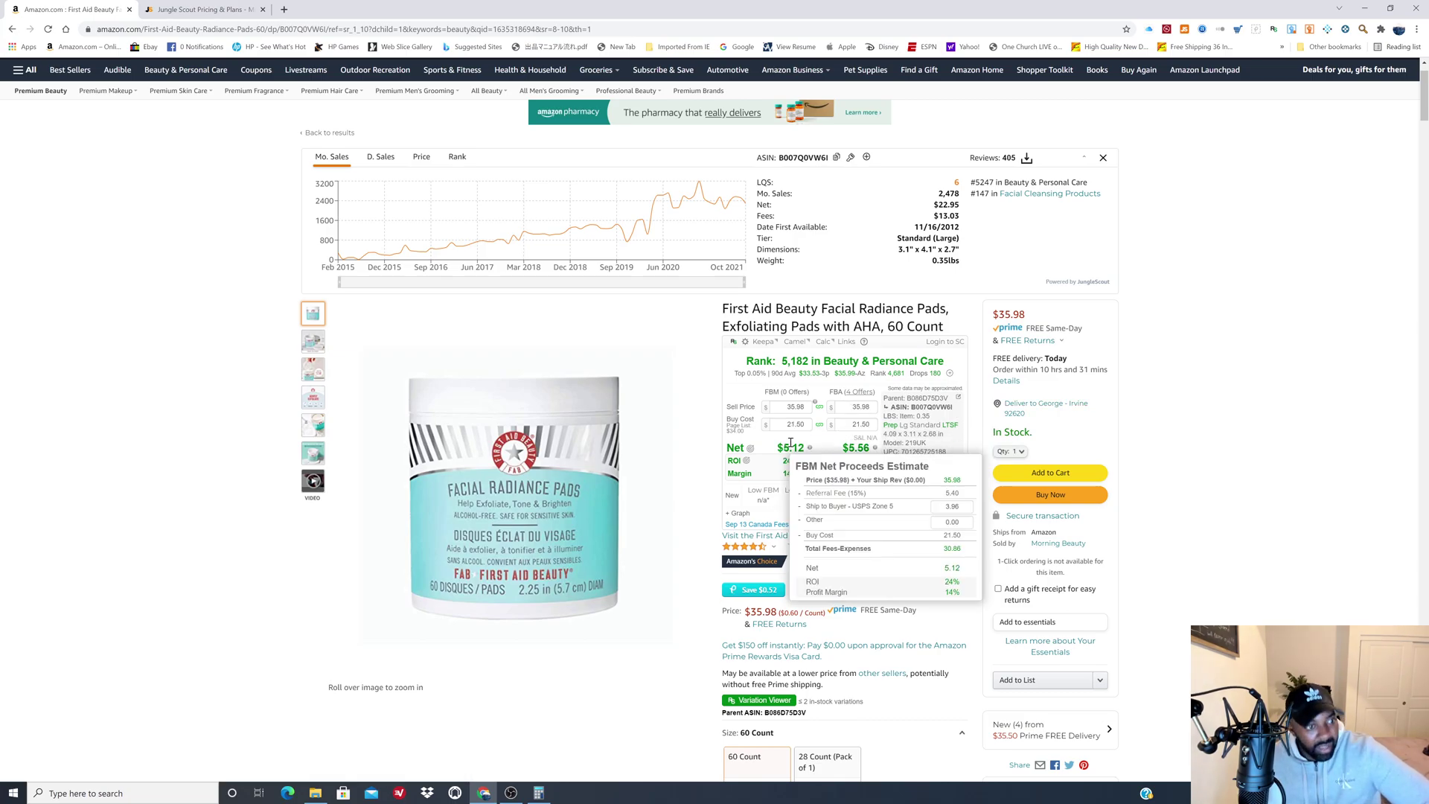
click(845, 341)
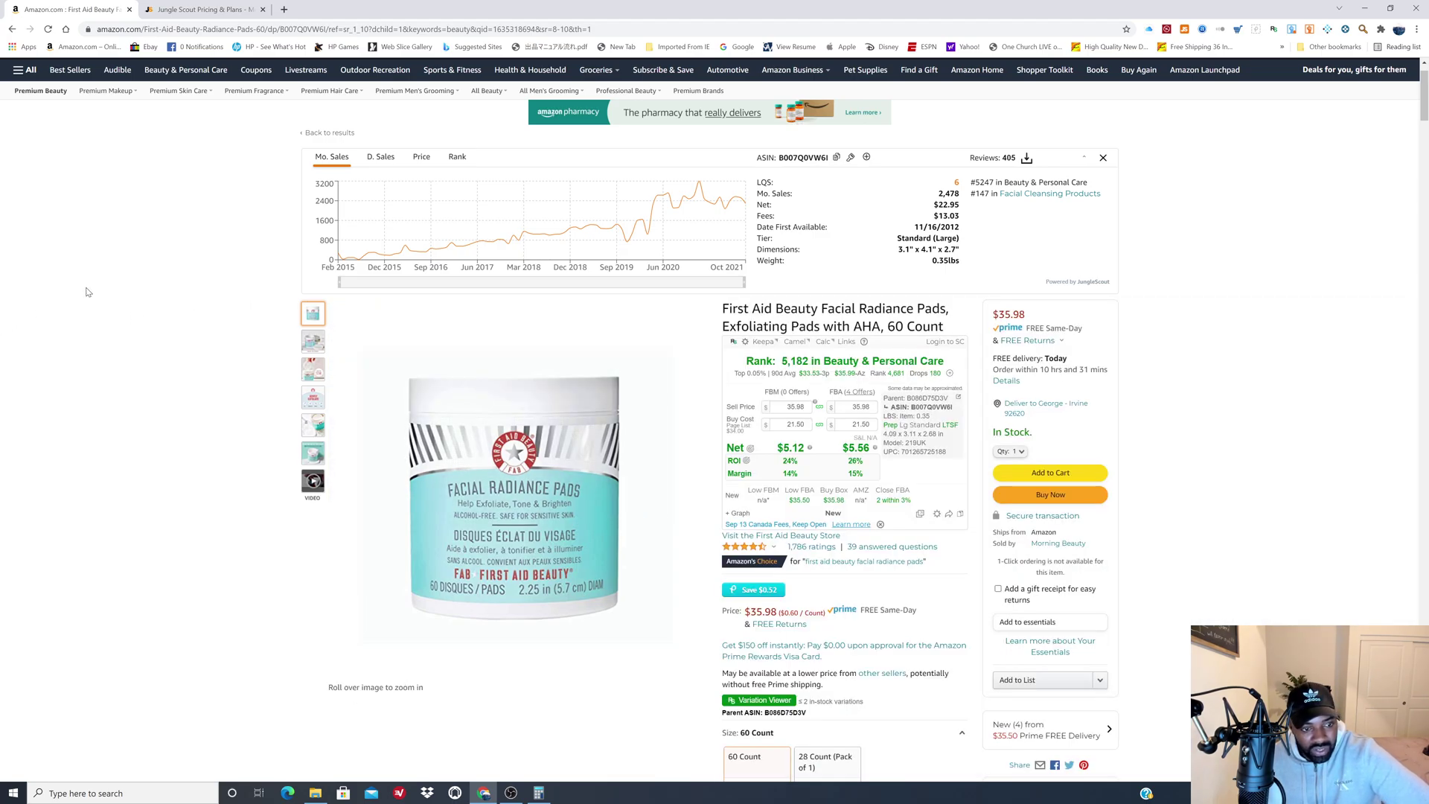
click(10, 29)
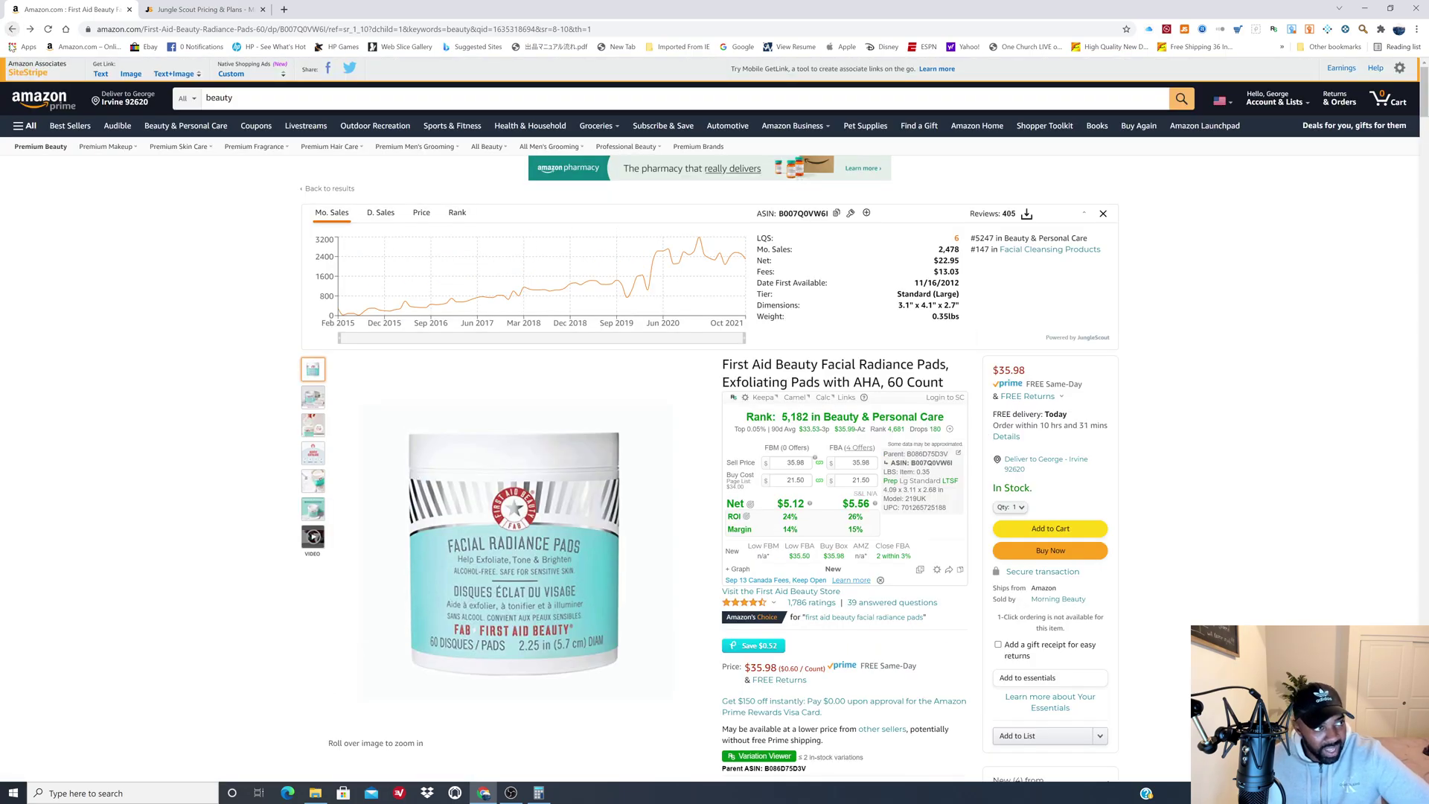
- Return to the 'beauty' search results and scroll down through the listings
click(12, 31)
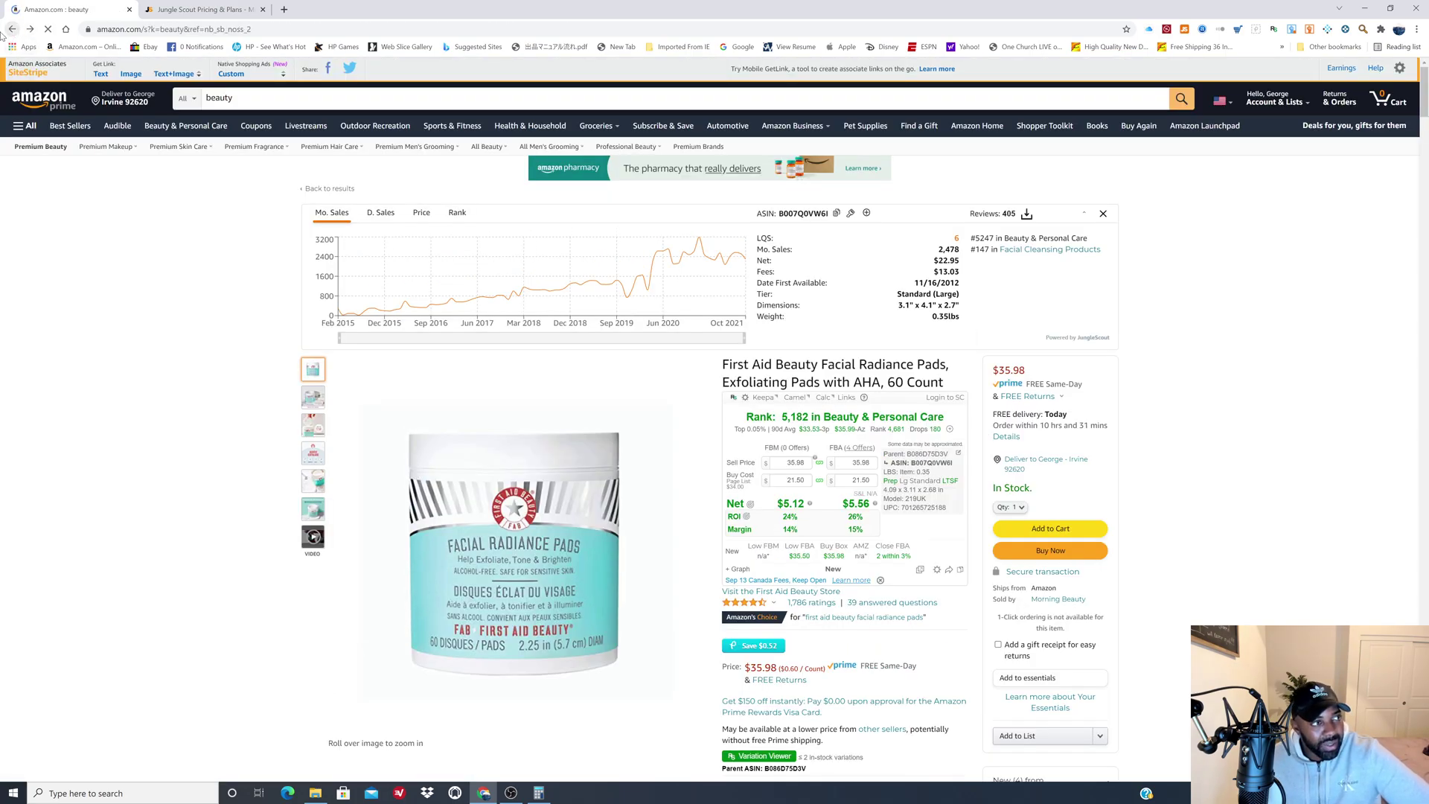
scroll(274, 414, down, 5)
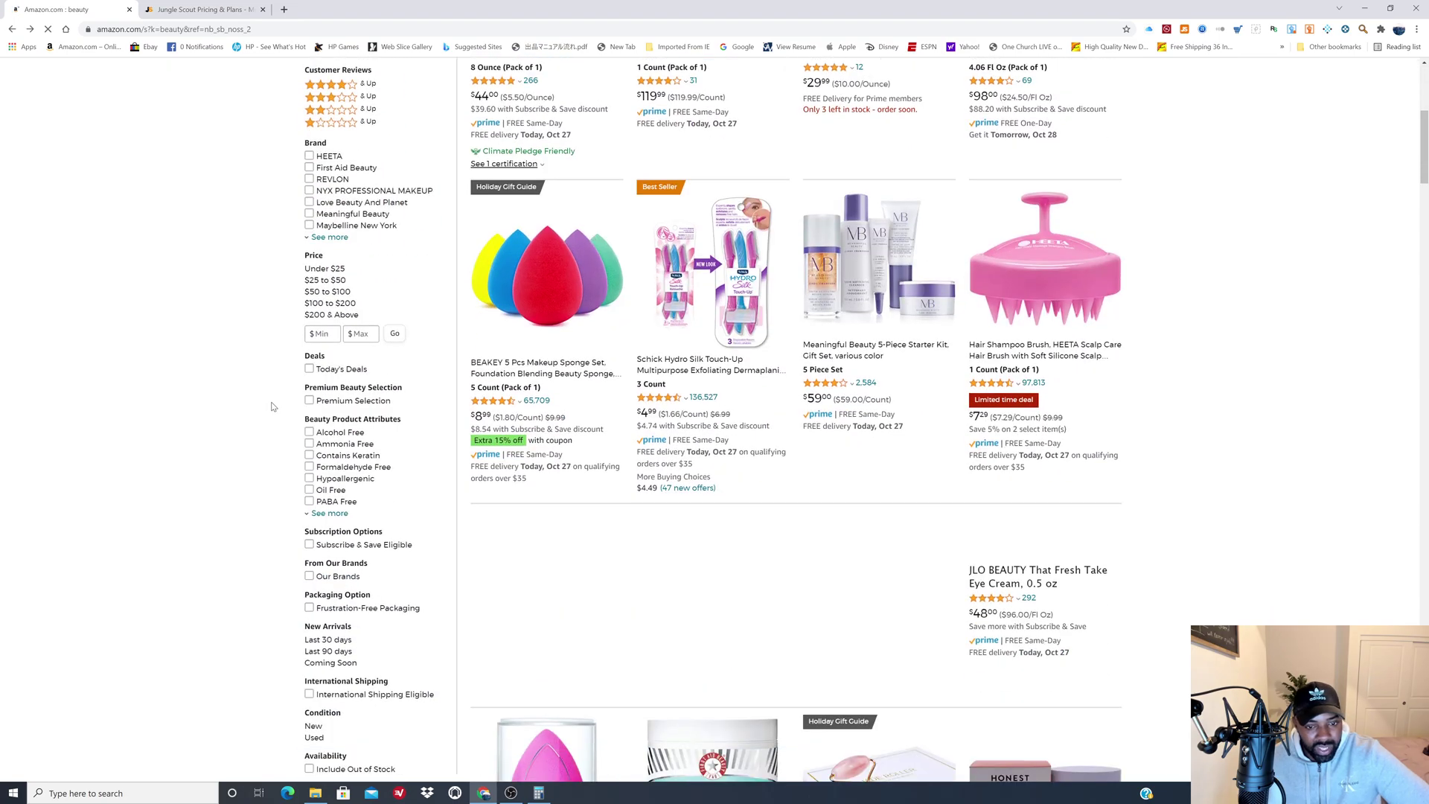
scroll(181, 400, down, 5)
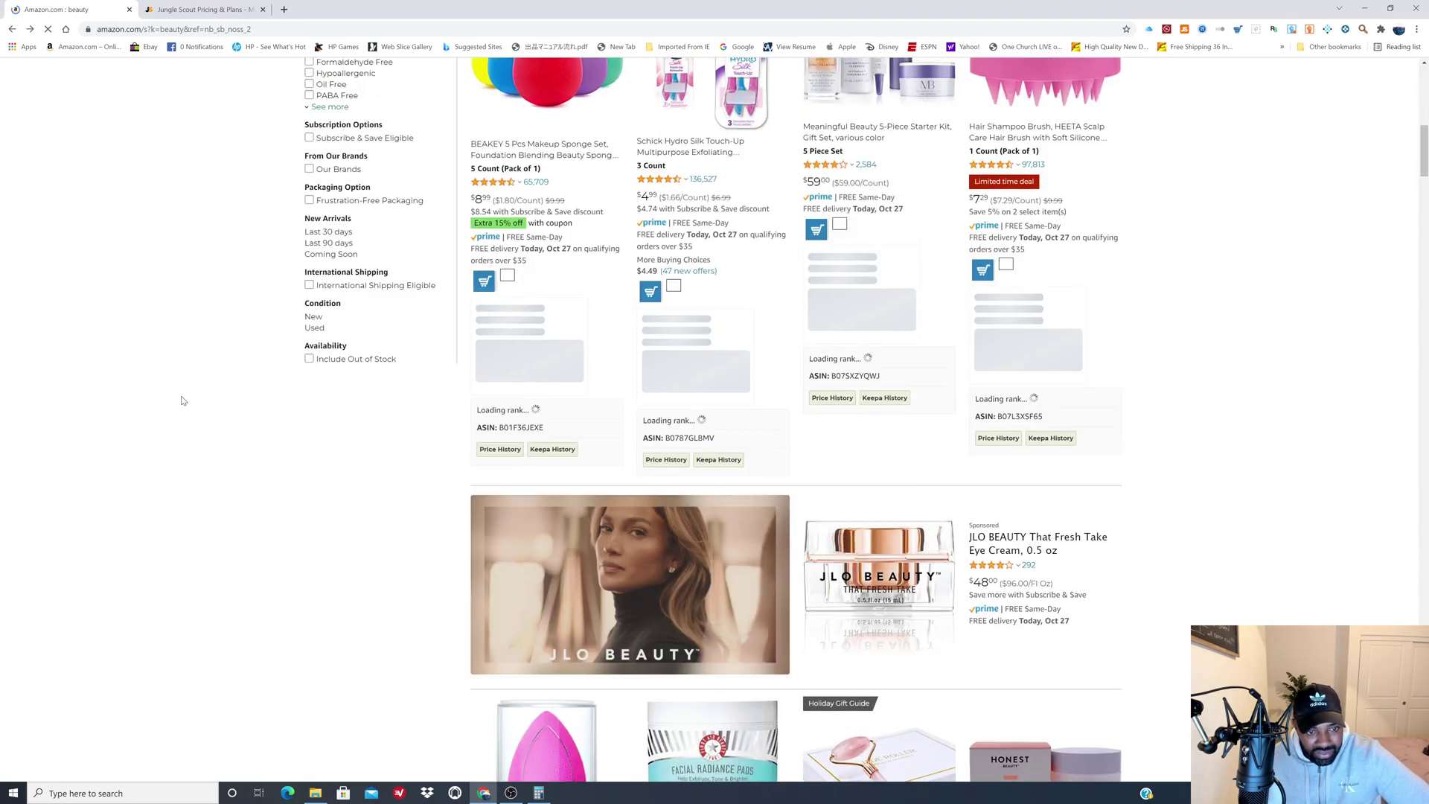
scroll(202, 380, down, 7)
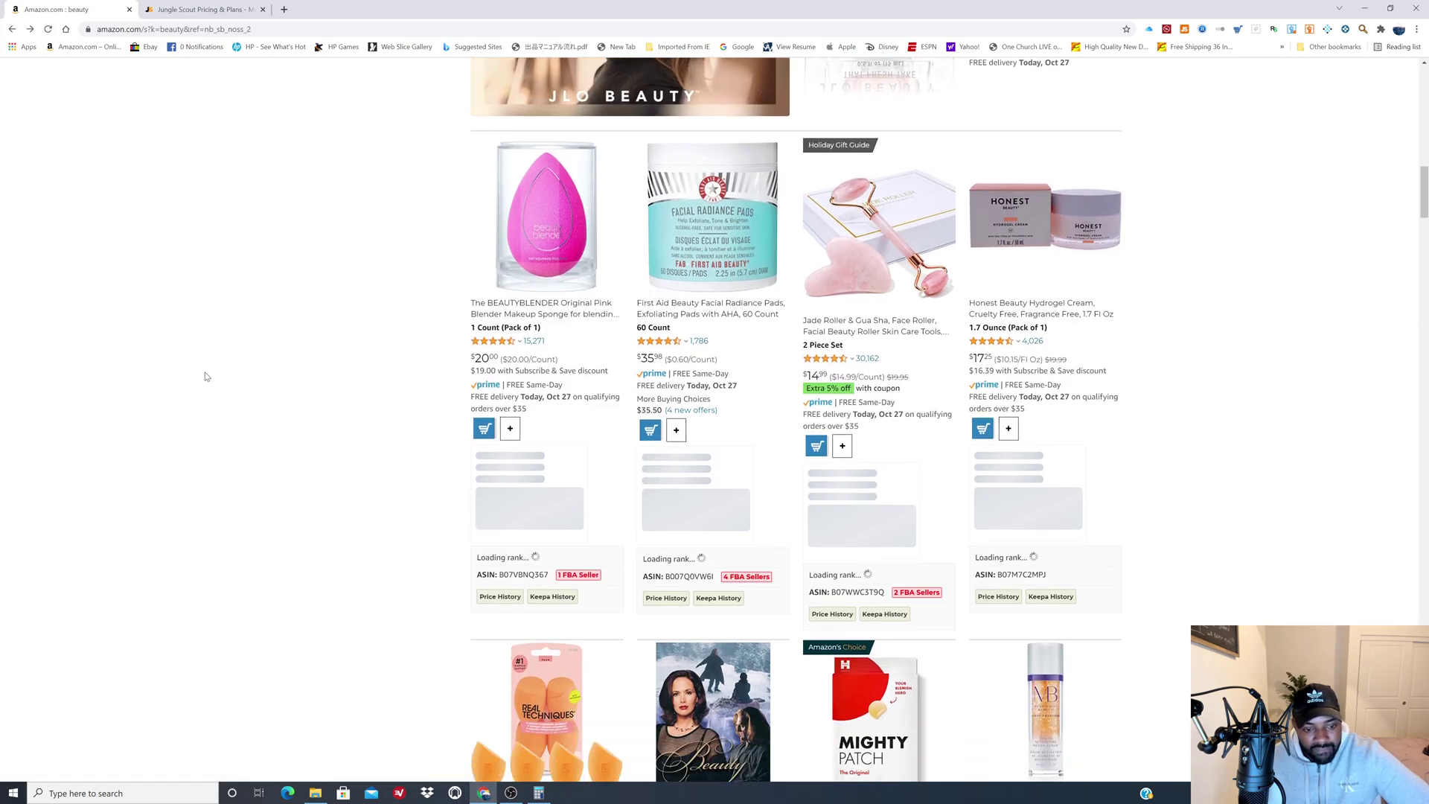
scroll(205, 378, down, 2)
scroll(206, 377, down, 4)
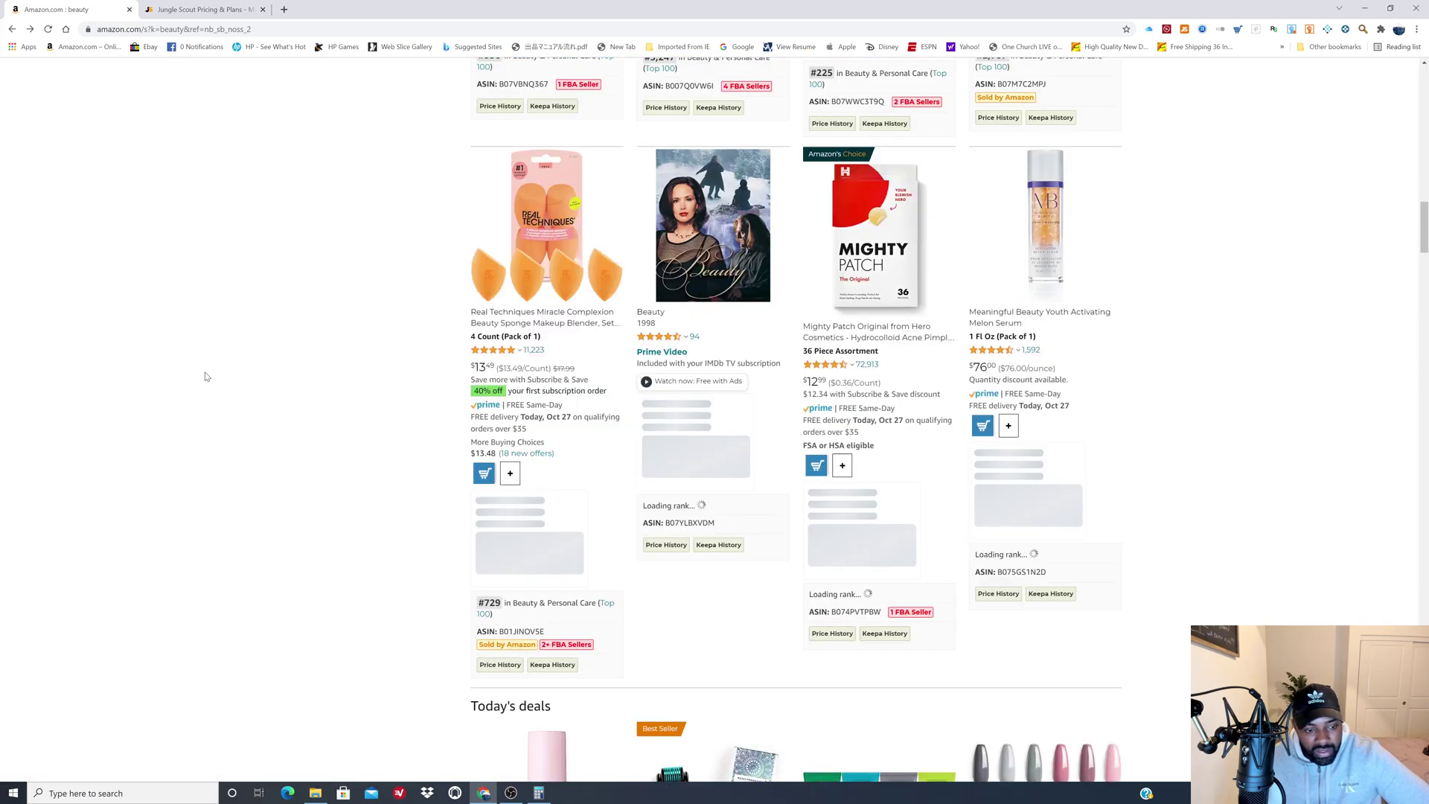
scroll(206, 376, down, 5)
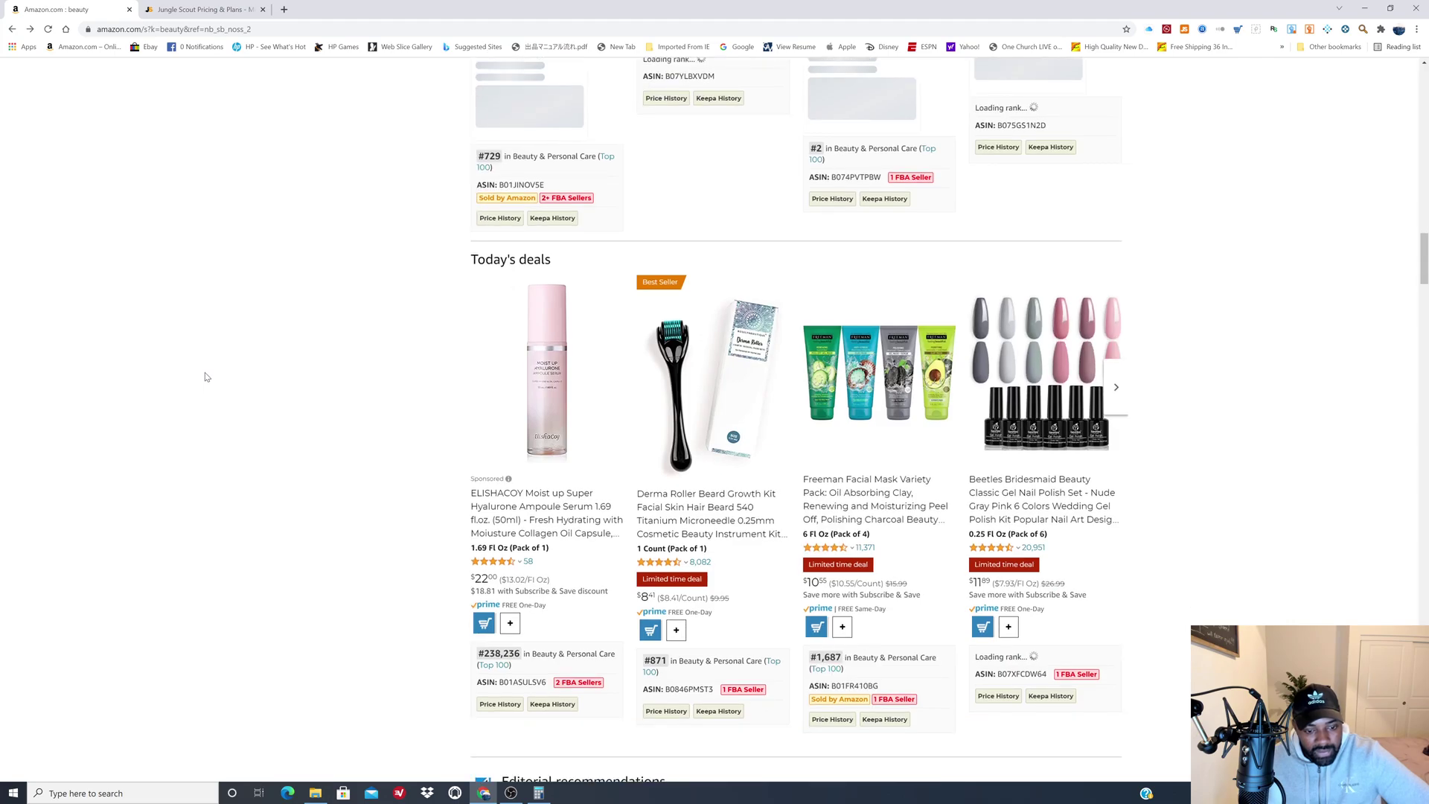
scroll(206, 377, down, 9)
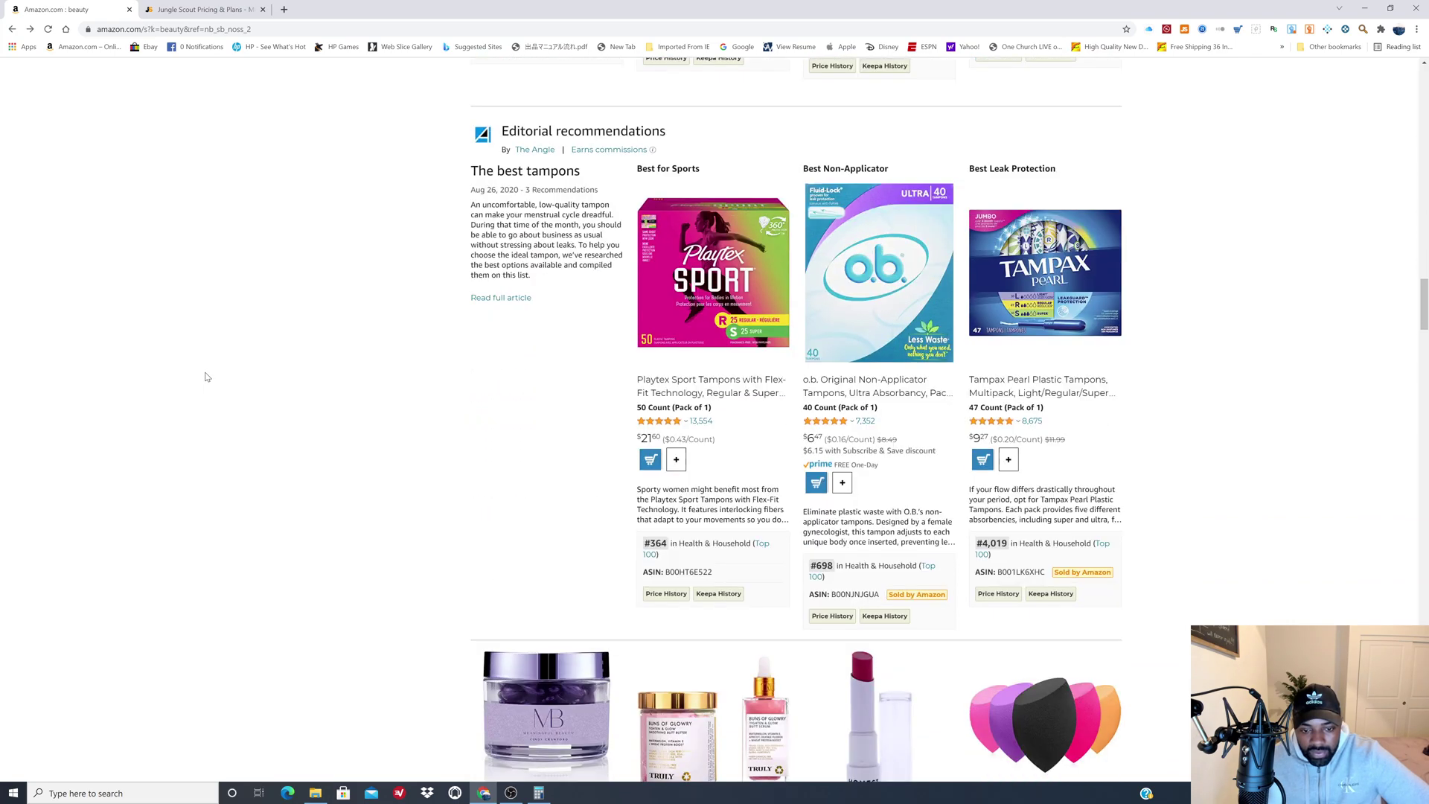
scroll(206, 377, down, 5)
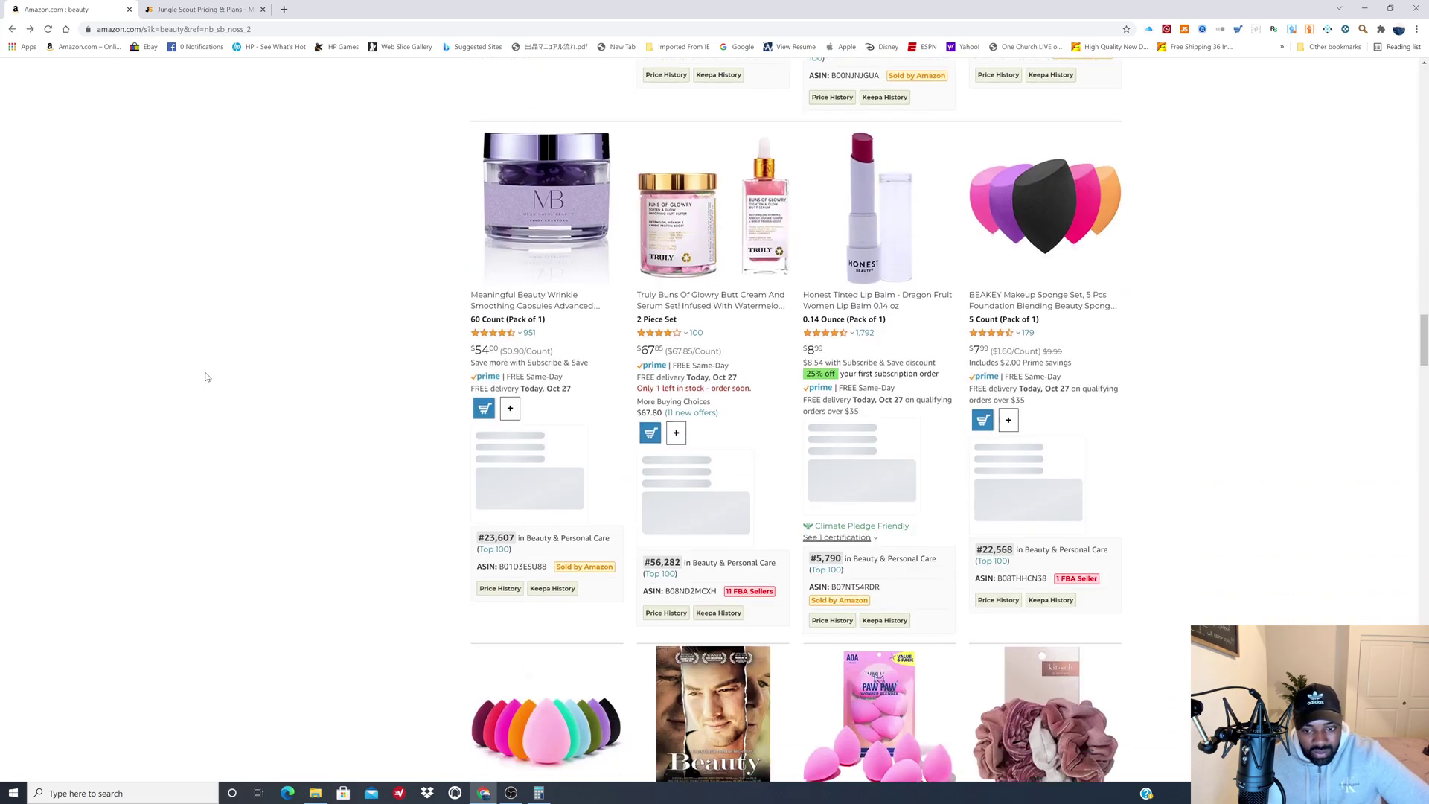
scroll(206, 377, down, 5)
- Scroll to the First Aid Beauty Ultra Repair Cream's rank and FBA seller details
scroll(206, 376, up, 3)
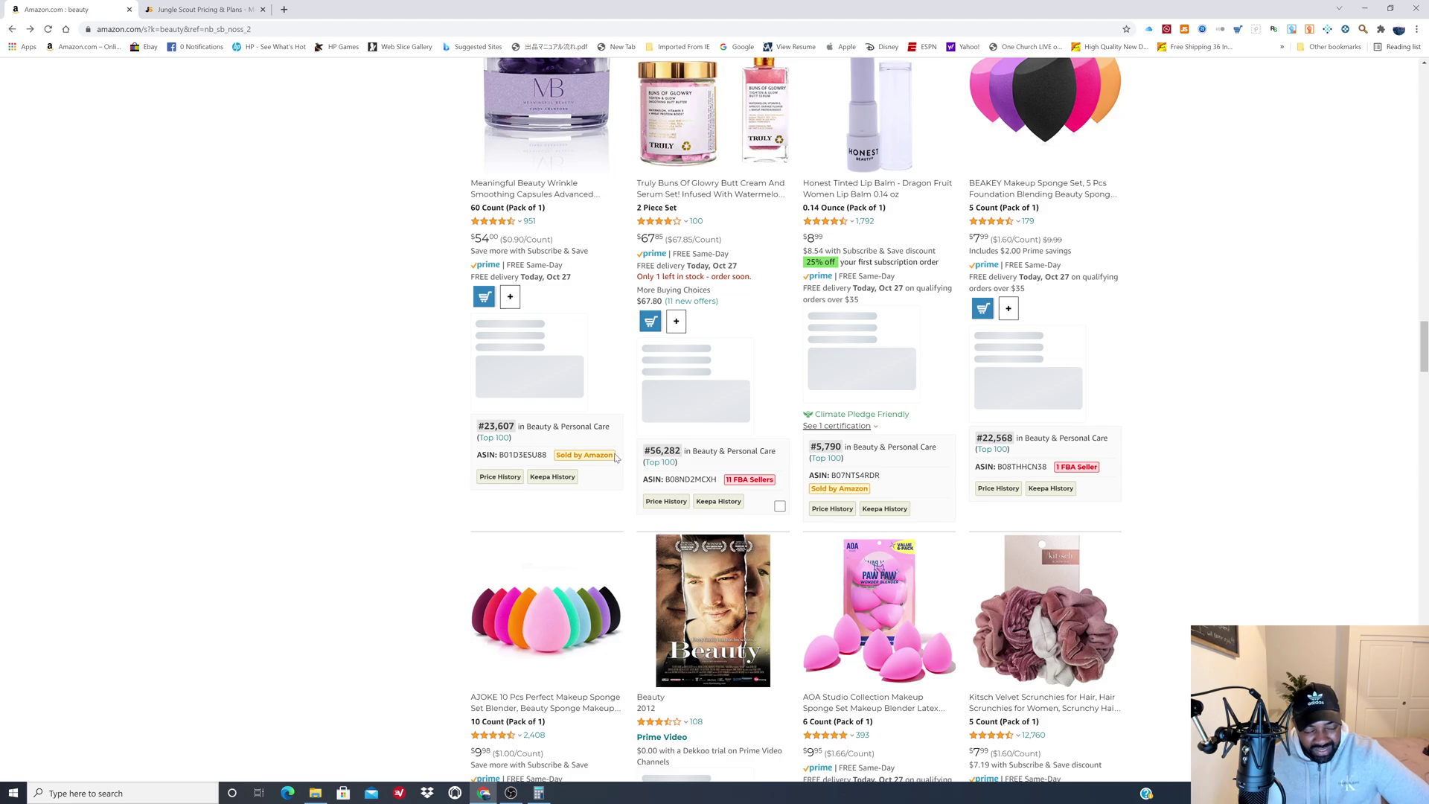
scroll(439, 460, down, 5)
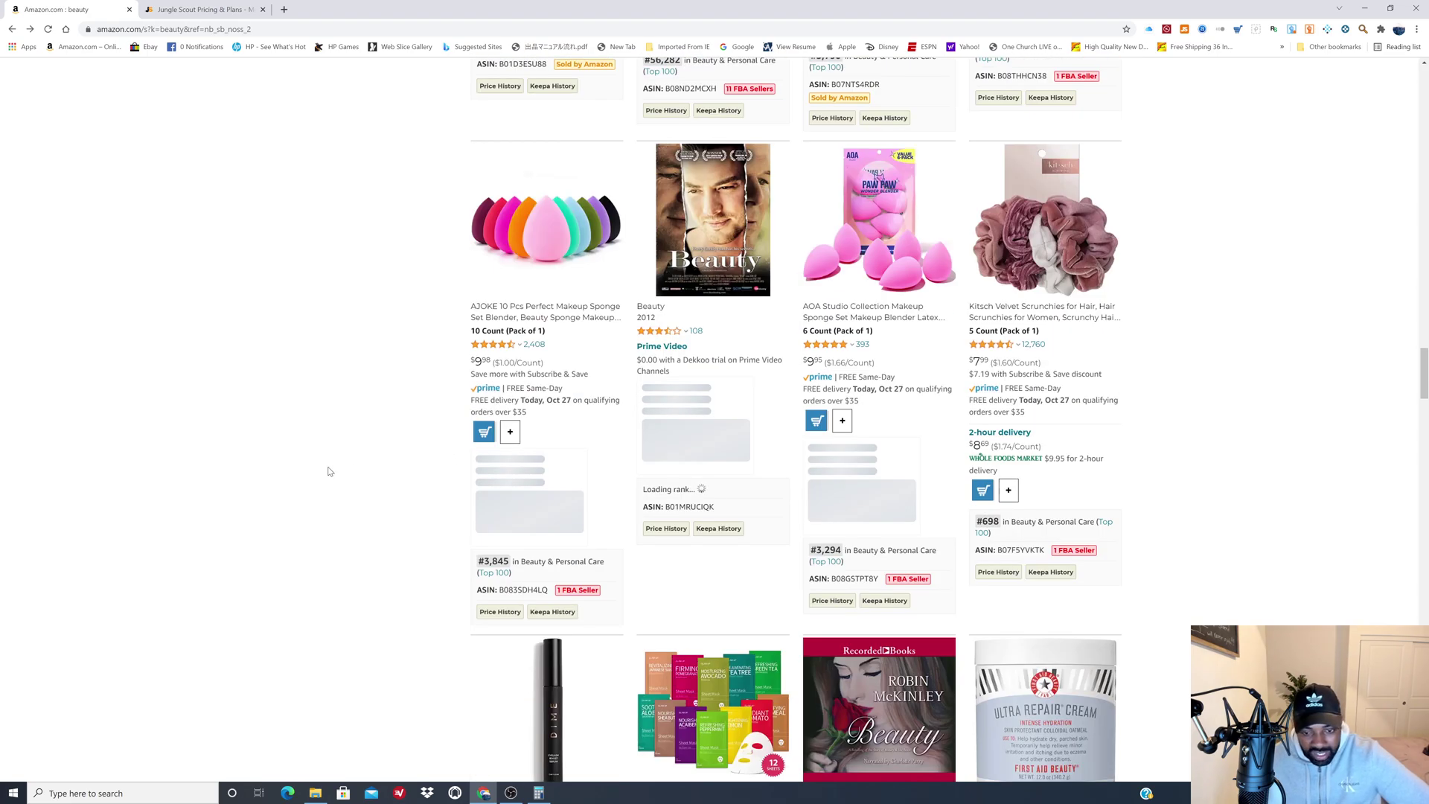
scroll(329, 471, down, 6)
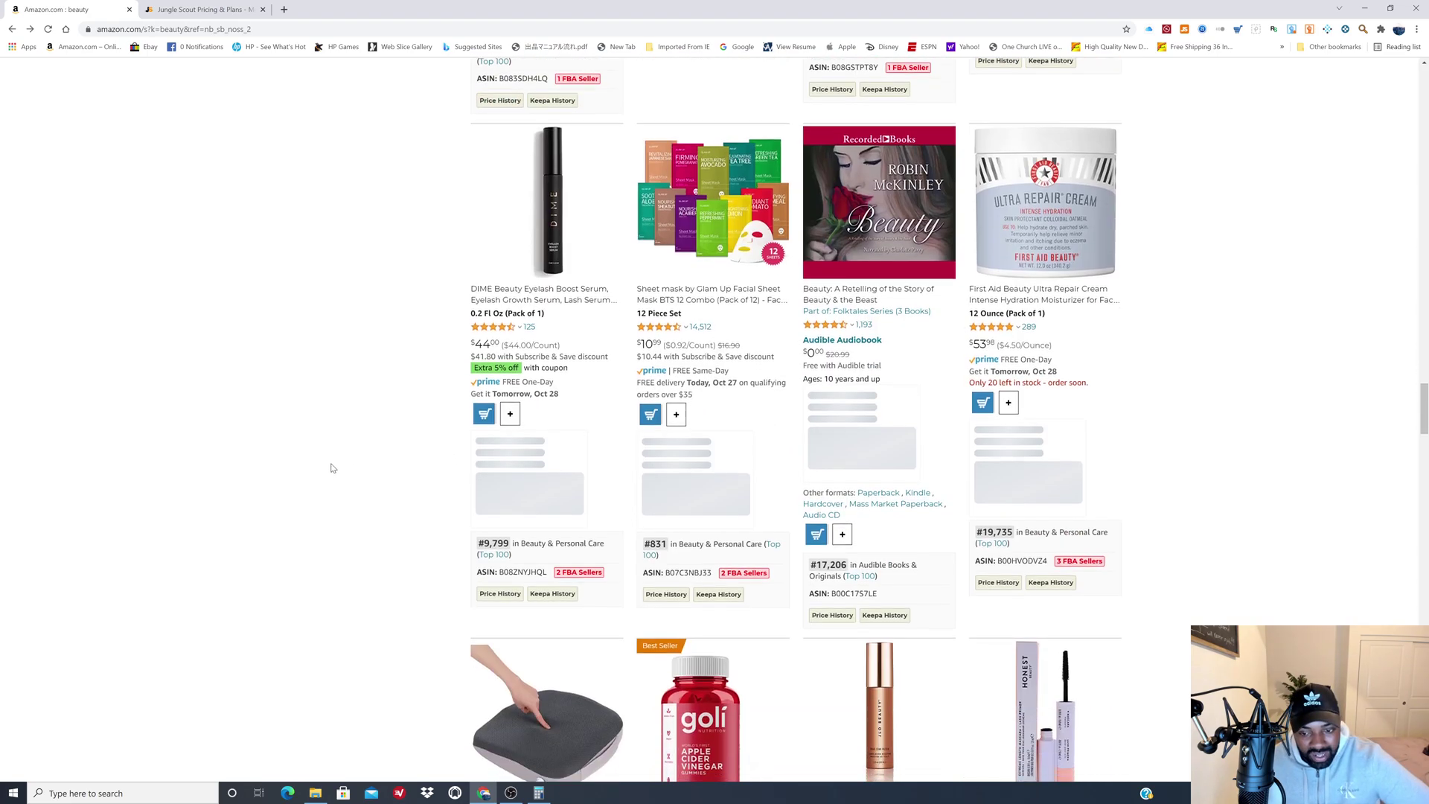
scroll(329, 467, down, 4)
scroll(325, 492, up, 5)
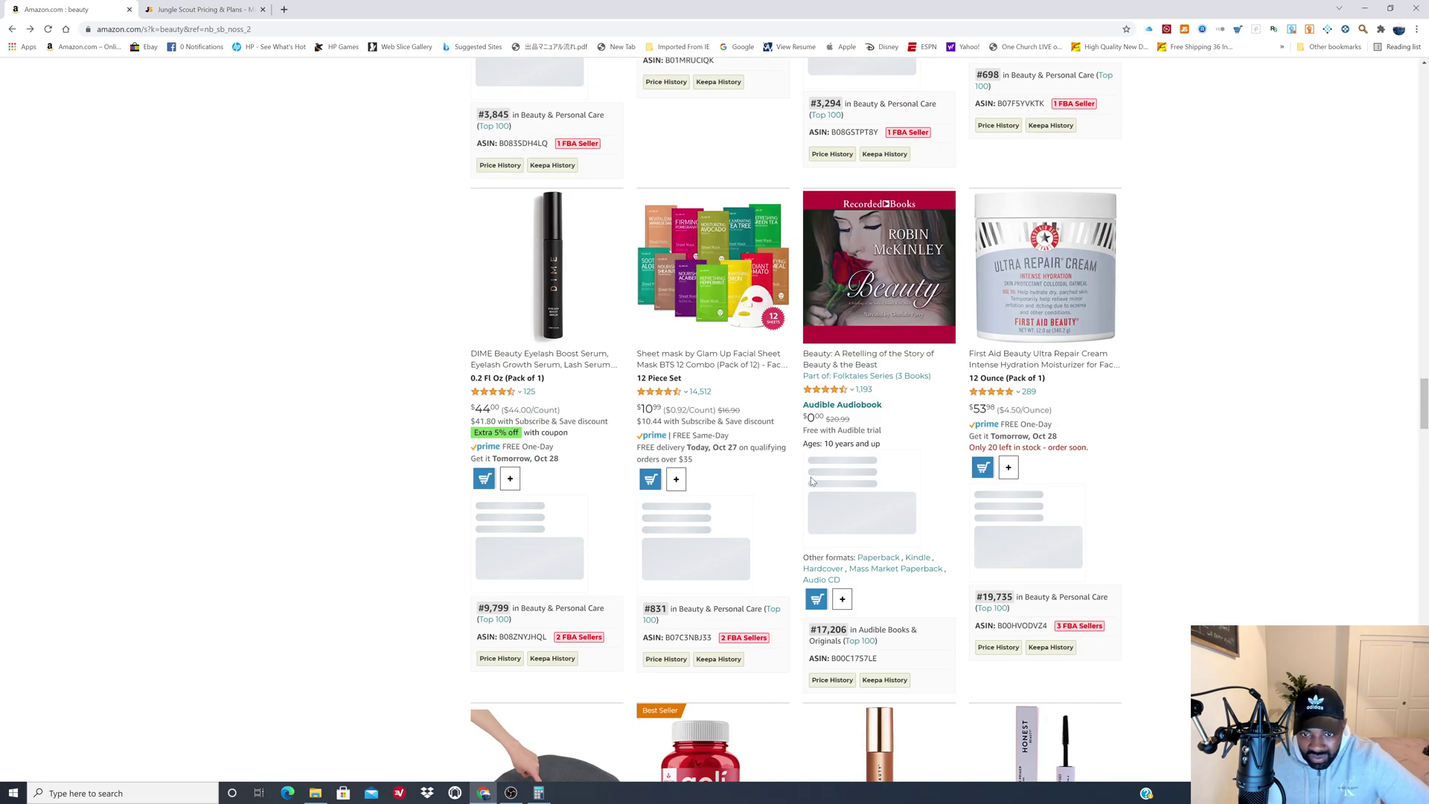
mouse_move(1061, 368)
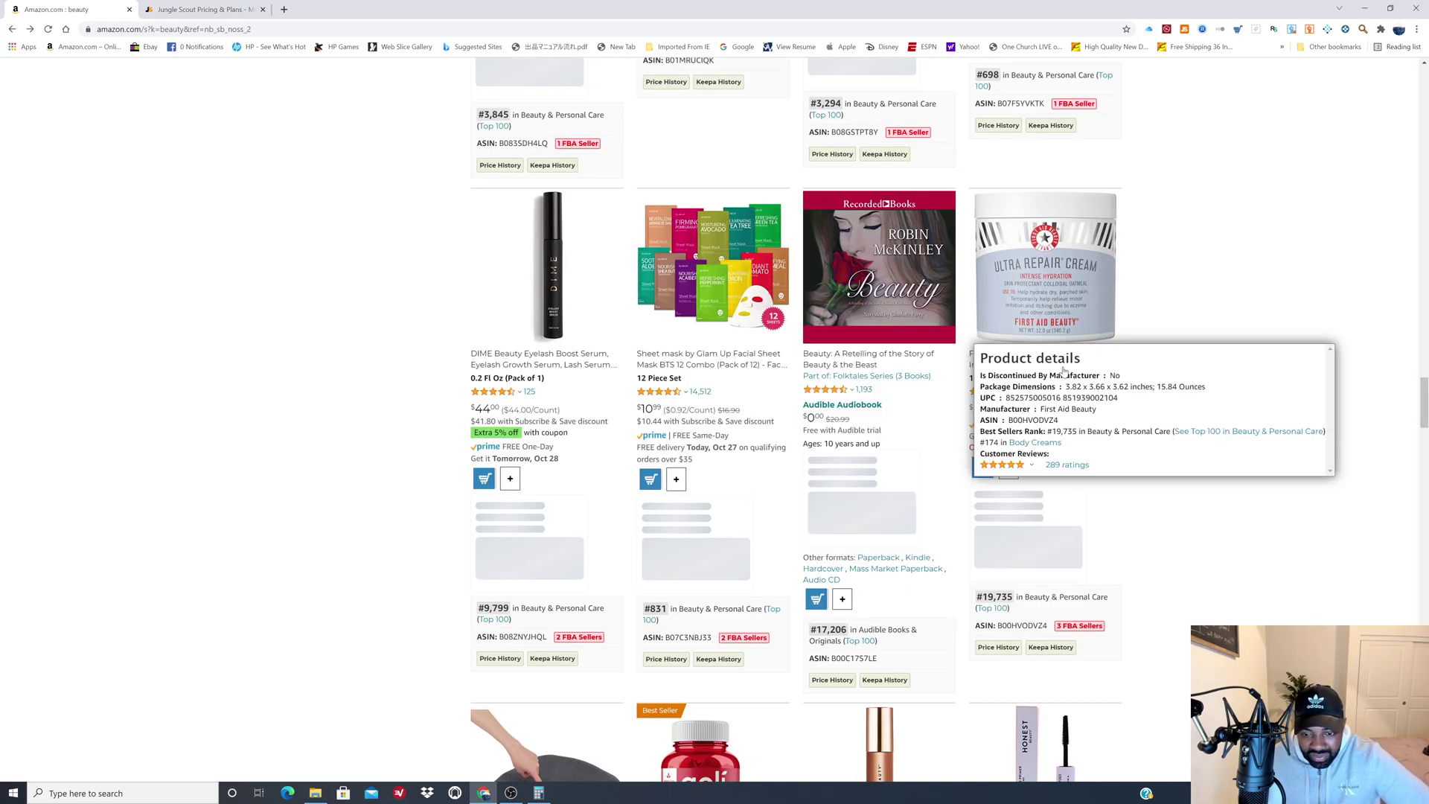
mouse_move(1109, 637)
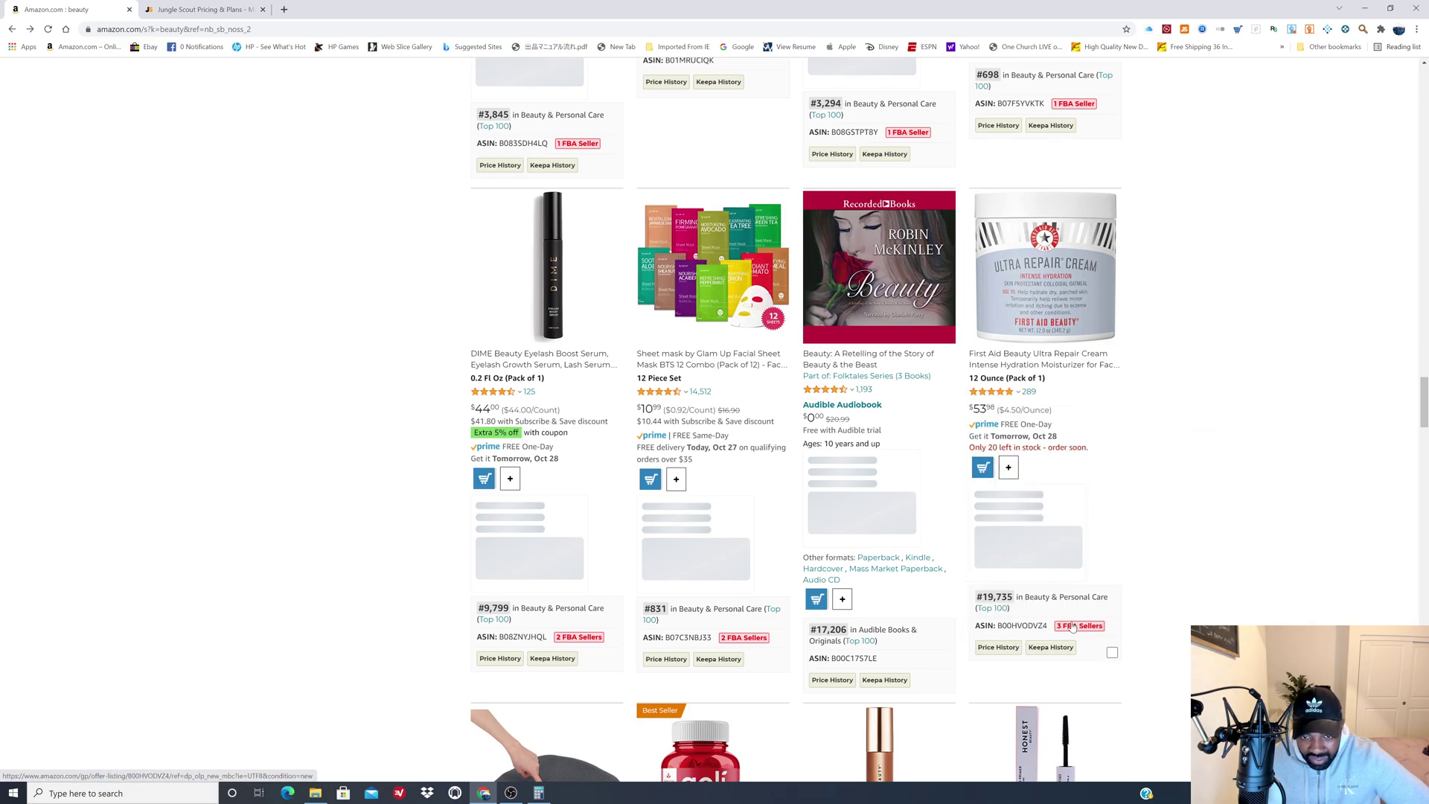
- Open the 12 oz Ultra Repair Cream page and view who ships and sells its 3 FBA offers
click(1057, 269)
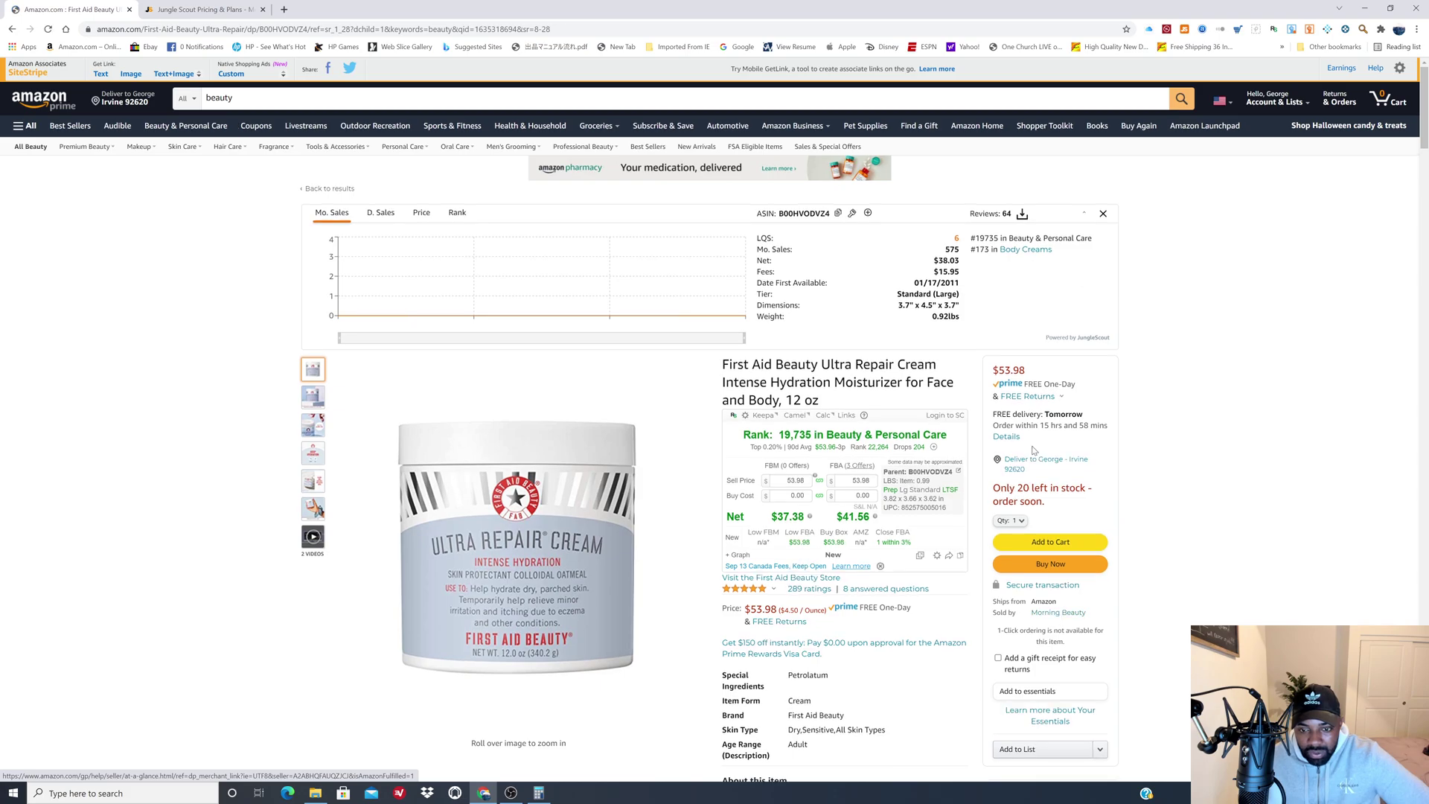
click(862, 468)
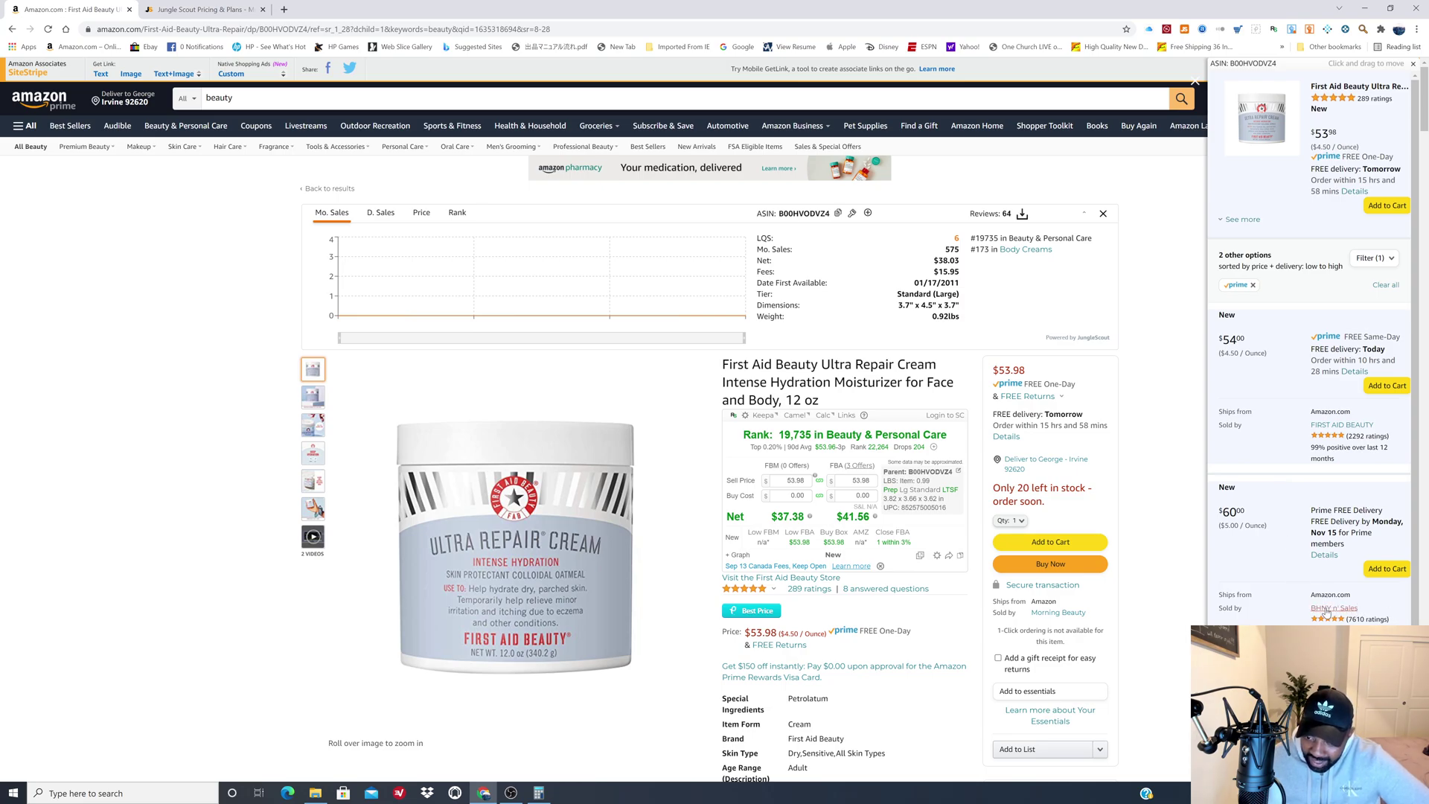
click(1236, 222)
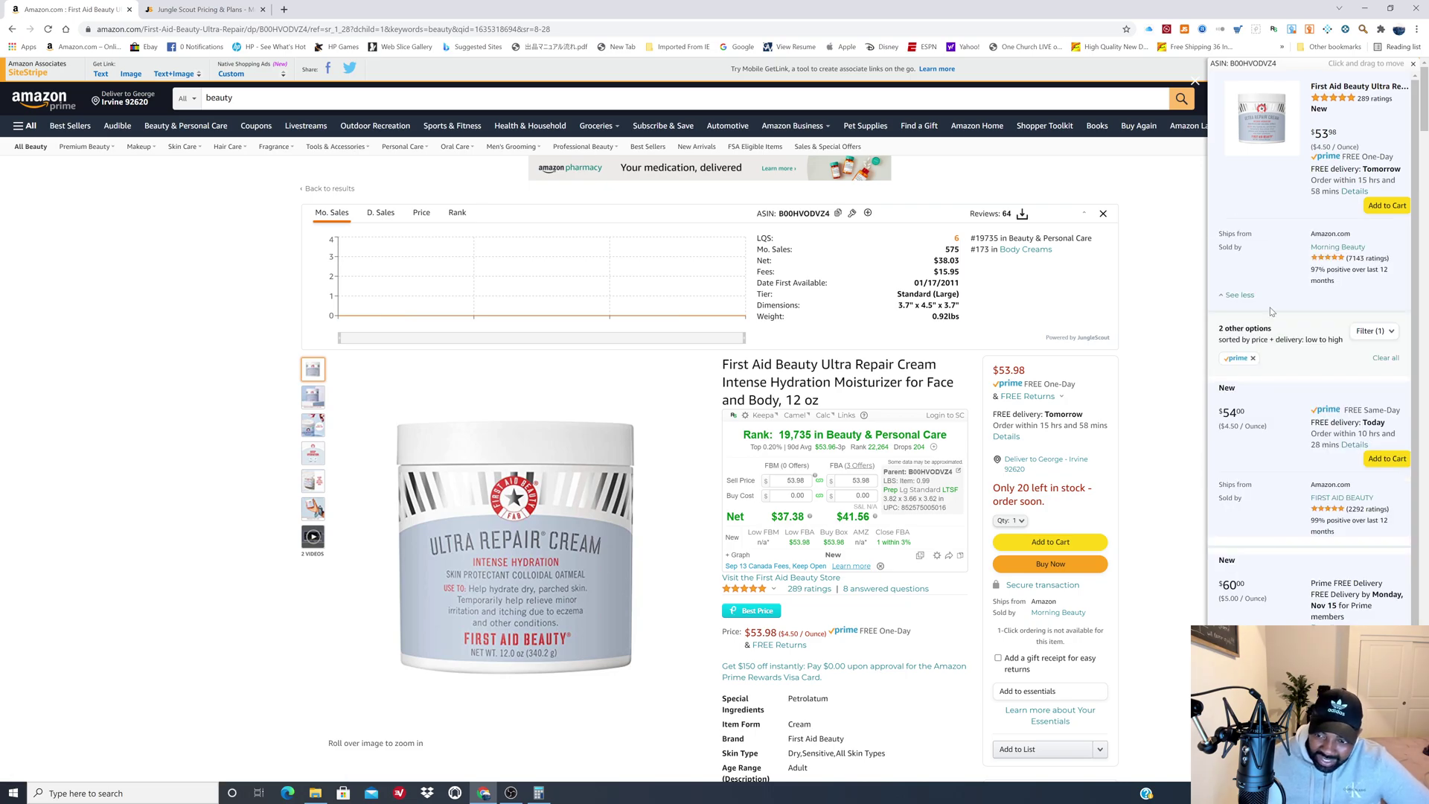
click(1196, 85)
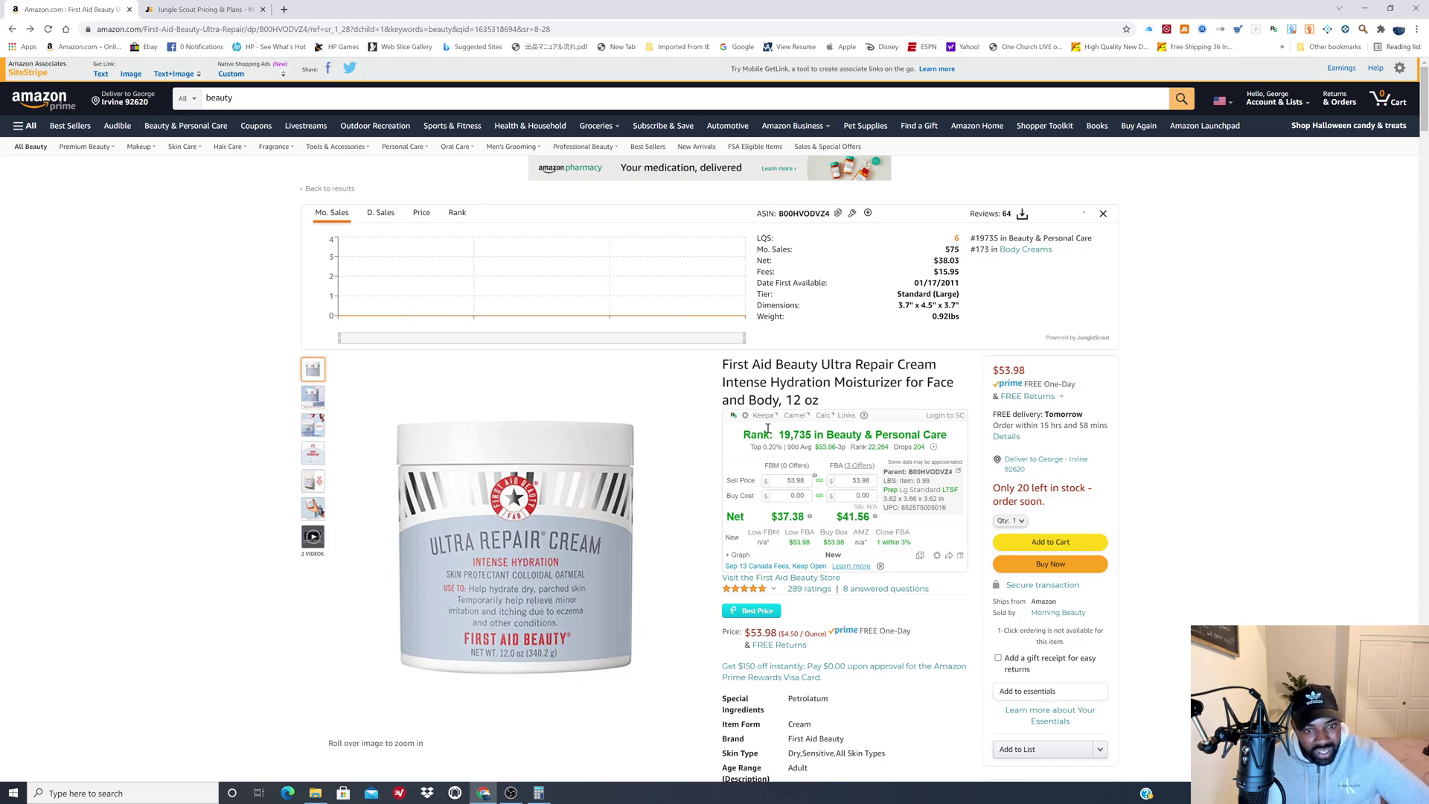
- Return to the beauty results and glance at the Jungle Scout pricing page
click(13, 29)
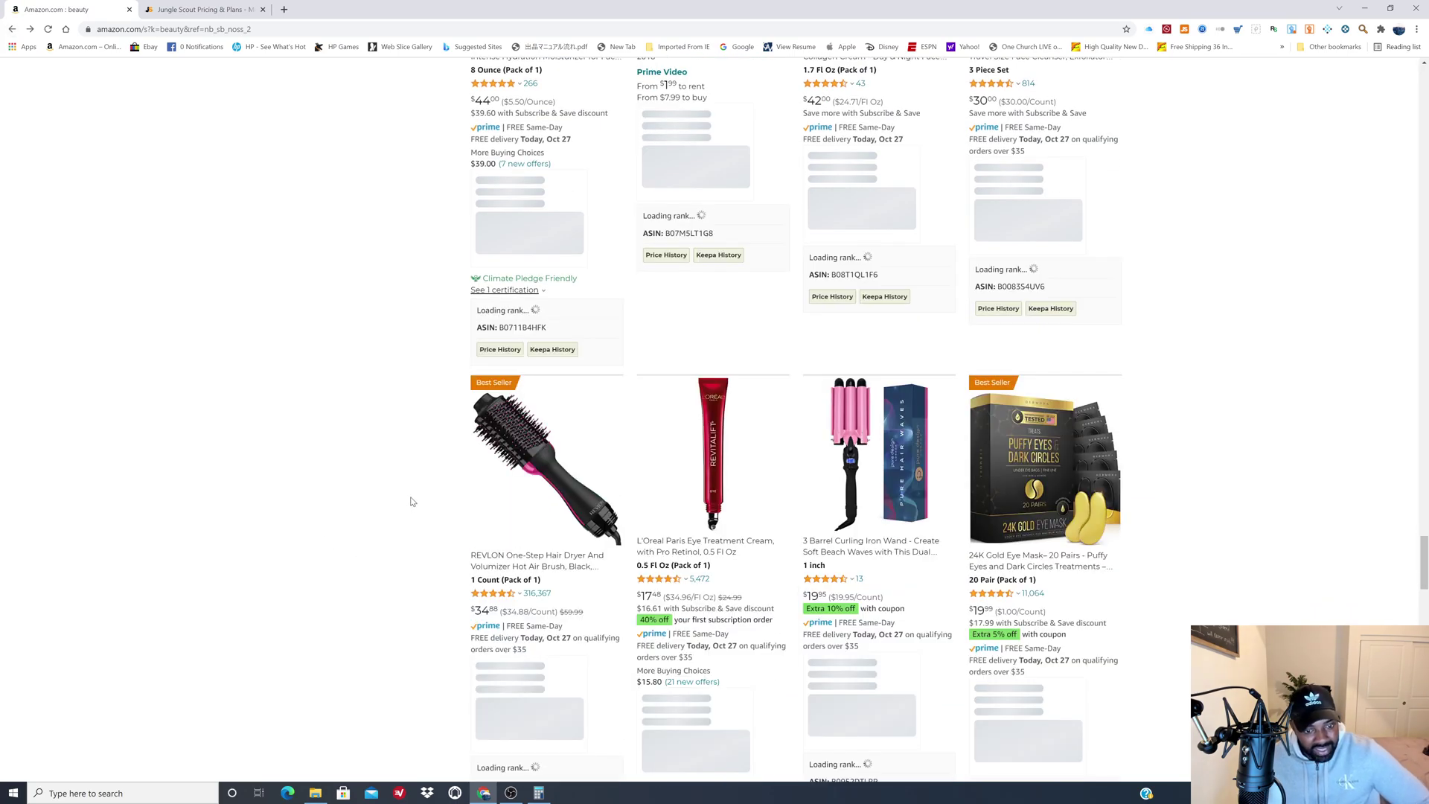
scroll(413, 491, down, 3)
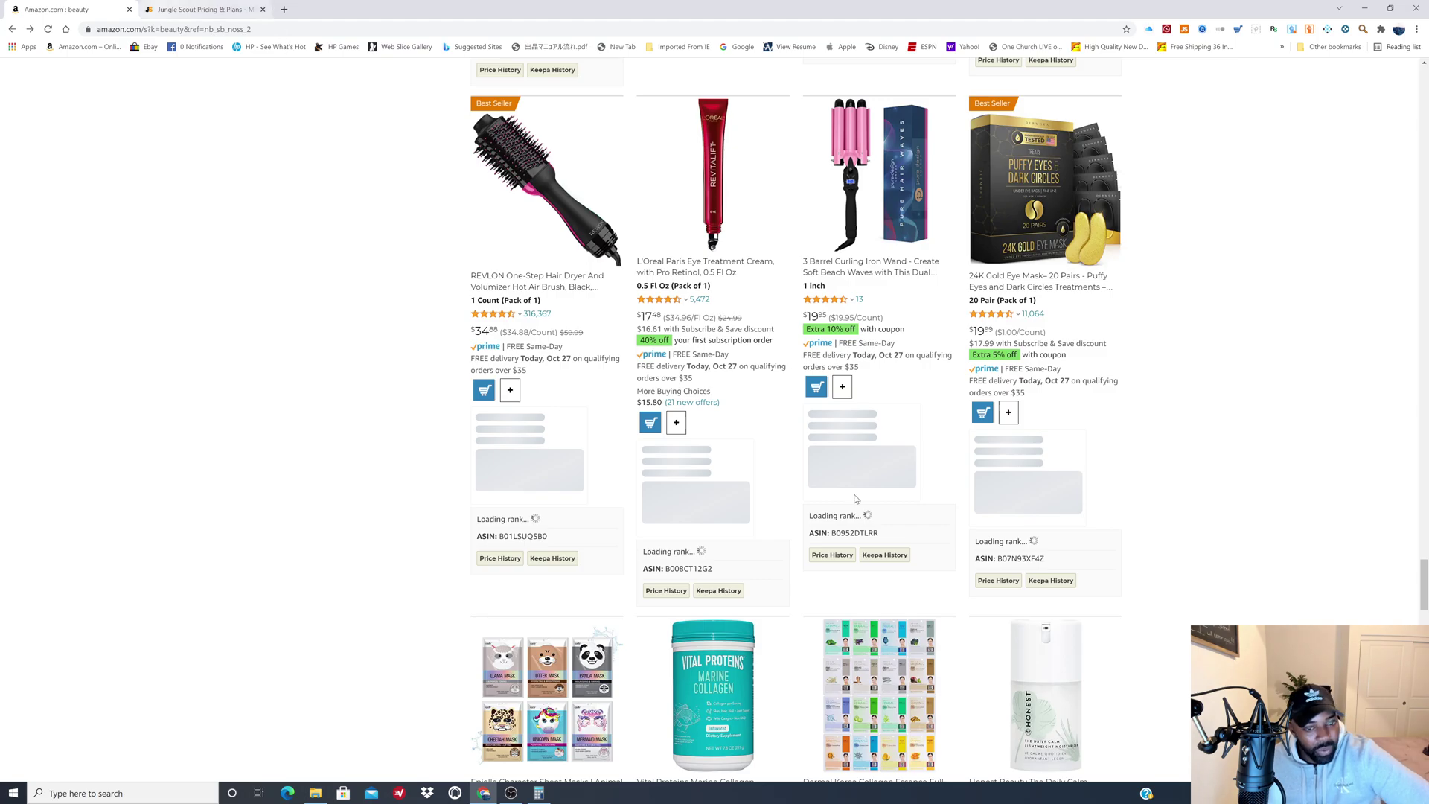
click(208, 10)
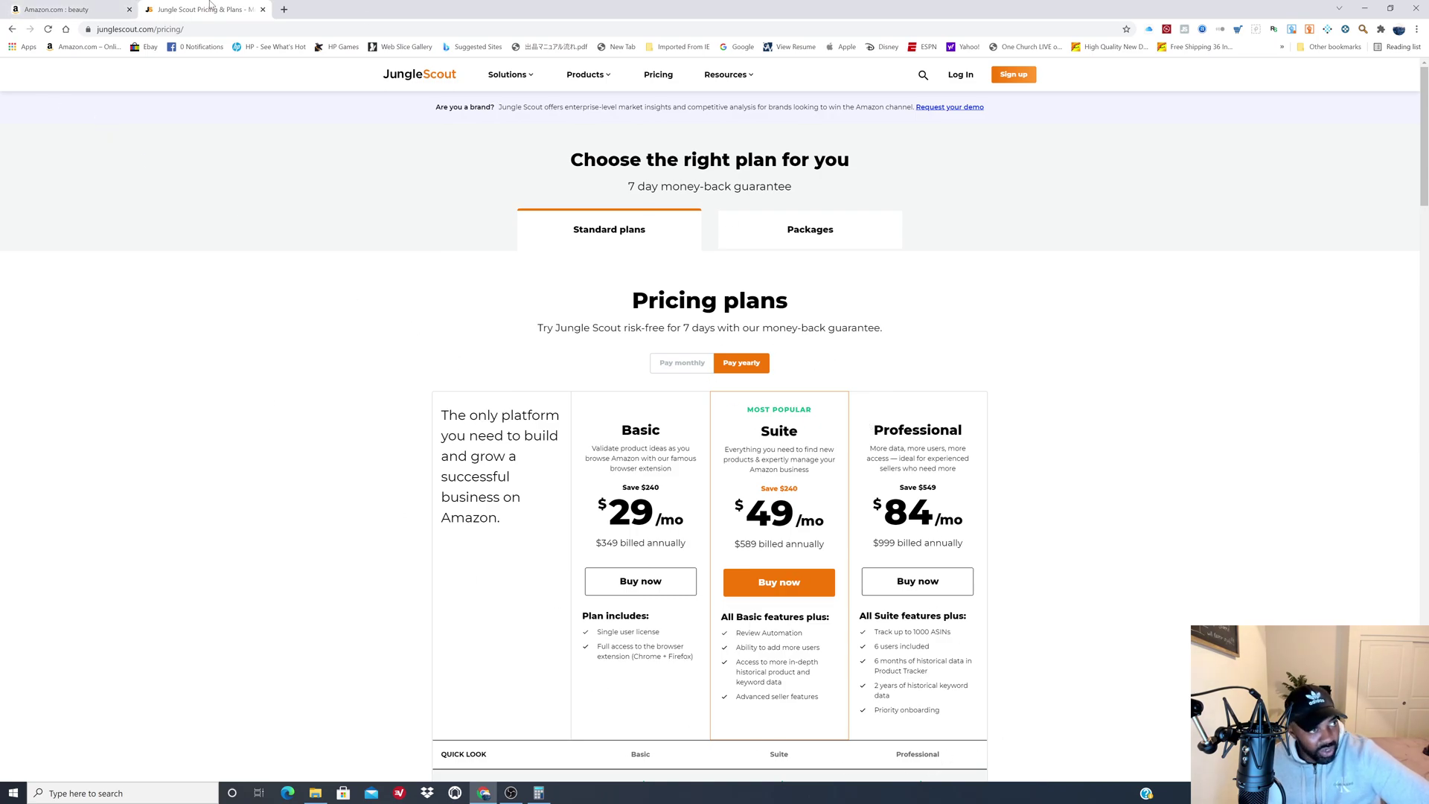
click(42, 11)
- Scroll the results to the Dermal Korea face-mask set, ranked #772 with 9 FBA sellers
scroll(151, 393, down, 5)
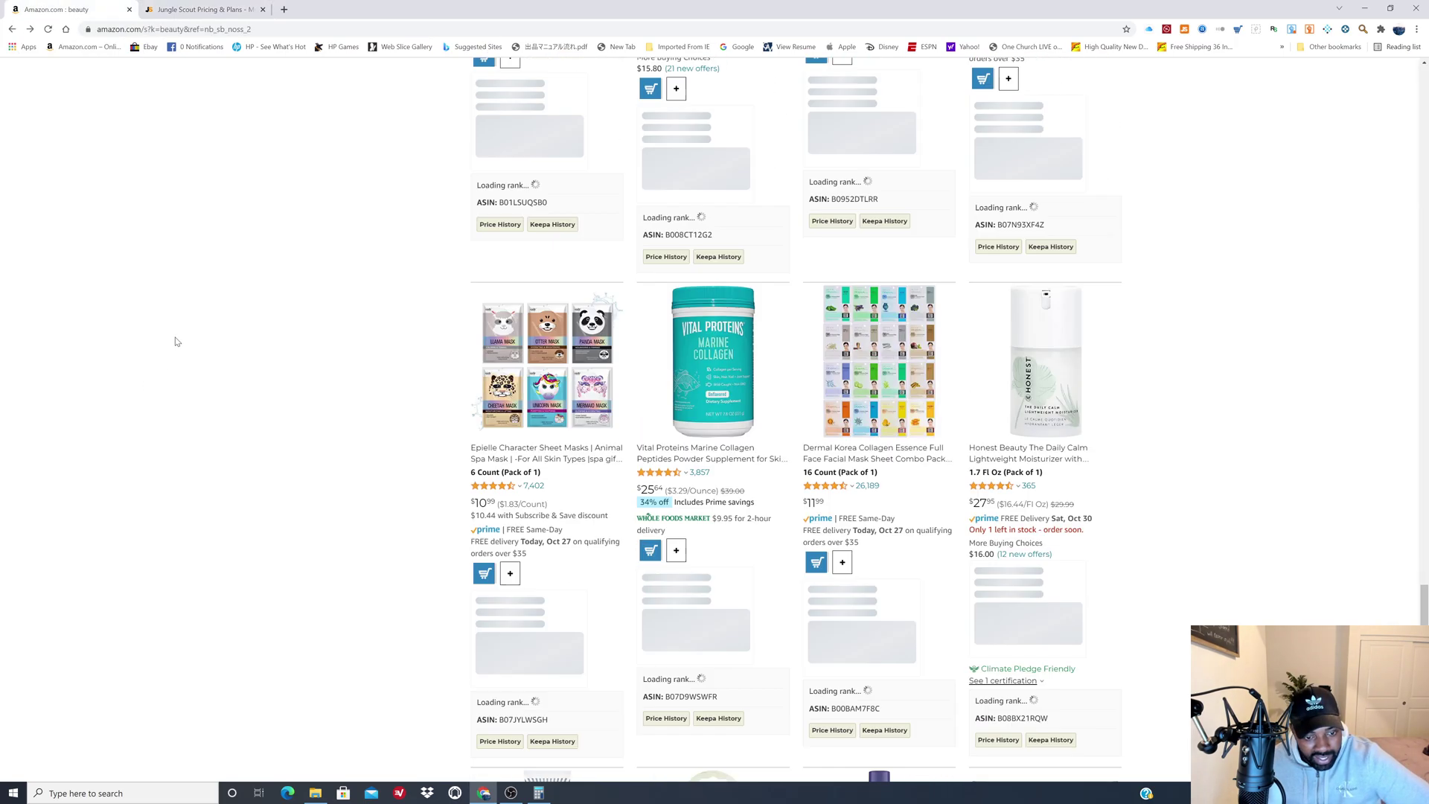
scroll(154, 311, down, 2)
scroll(146, 283, down, 3)
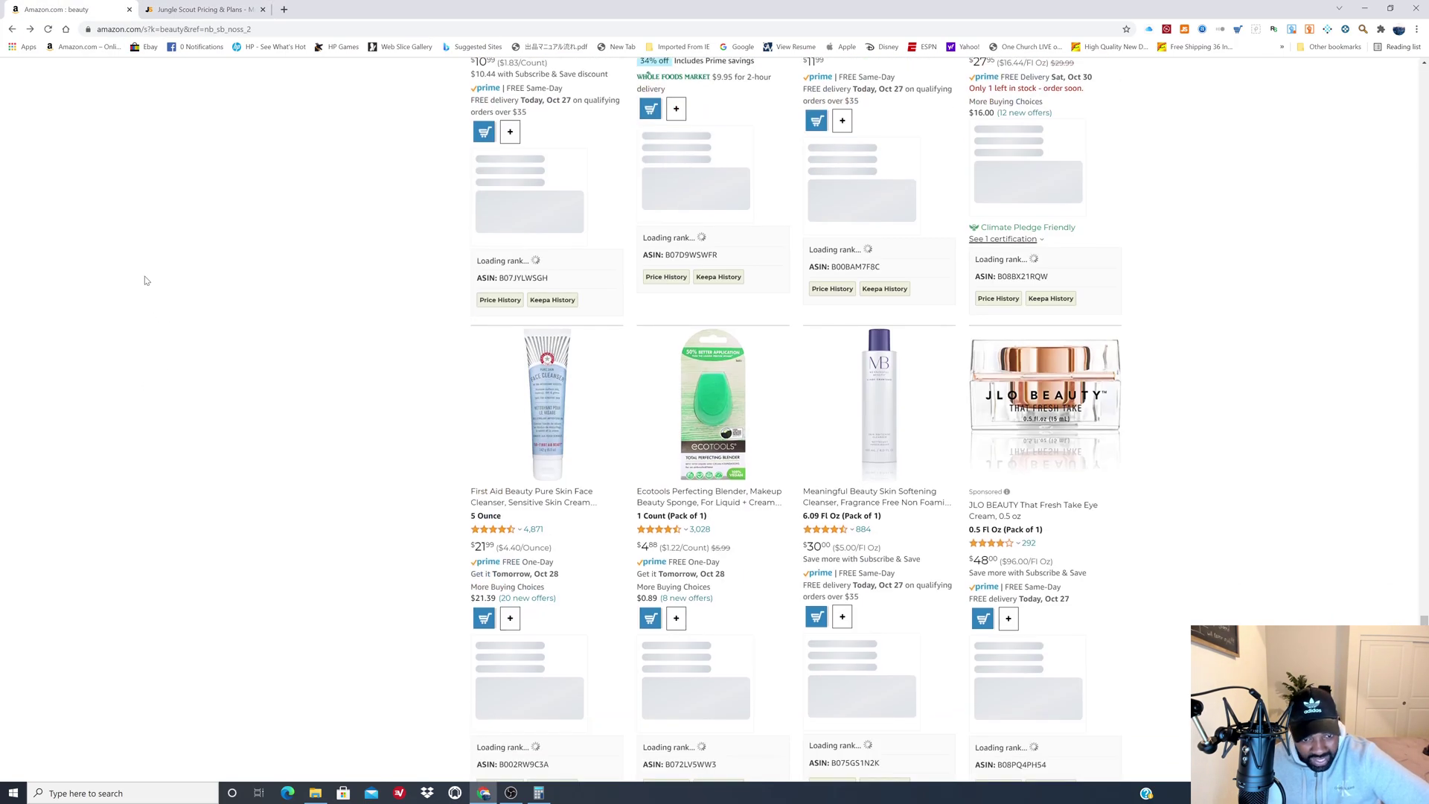
scroll(100, 167, up, 2)
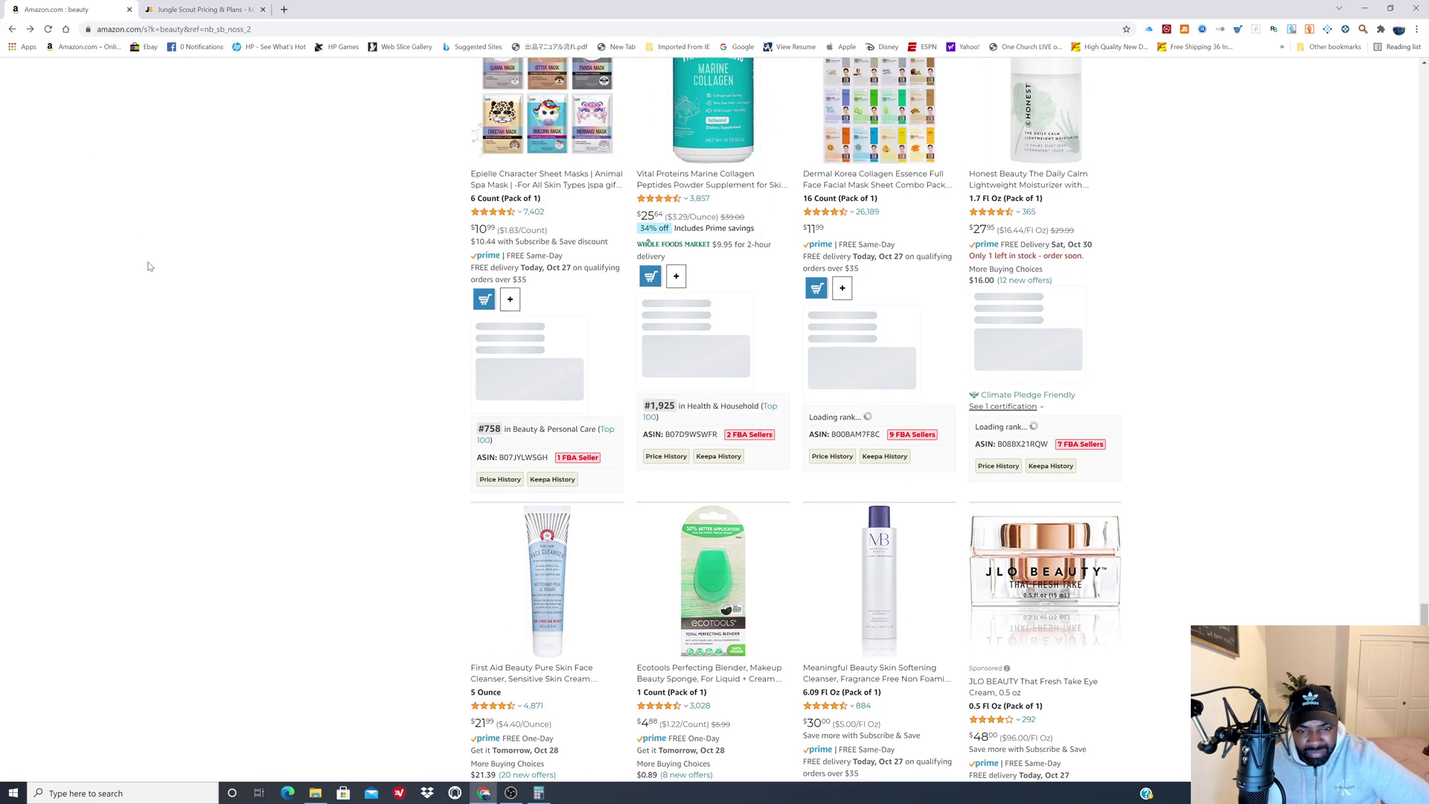
scroll(152, 261, up, 2)
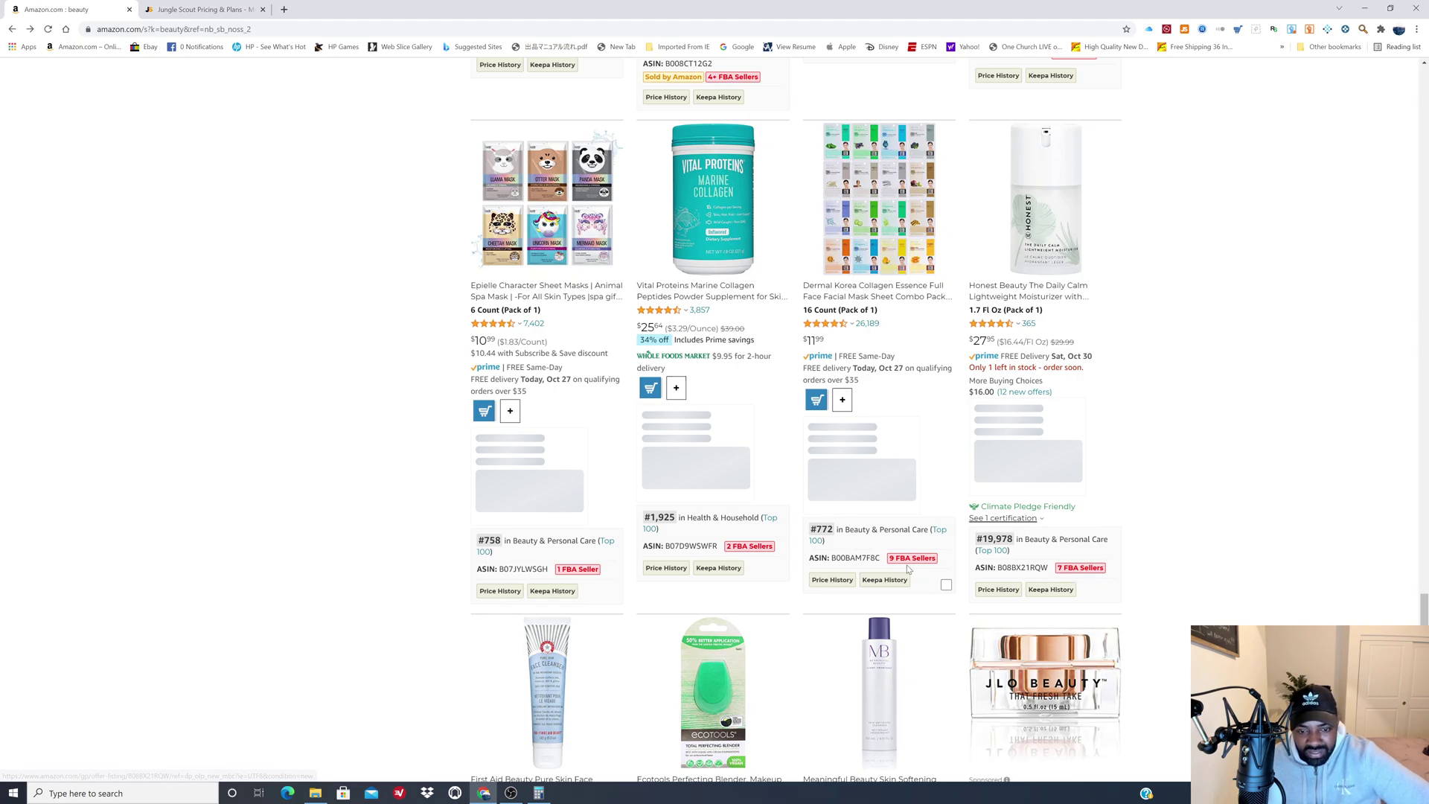
mouse_move(894, 240)
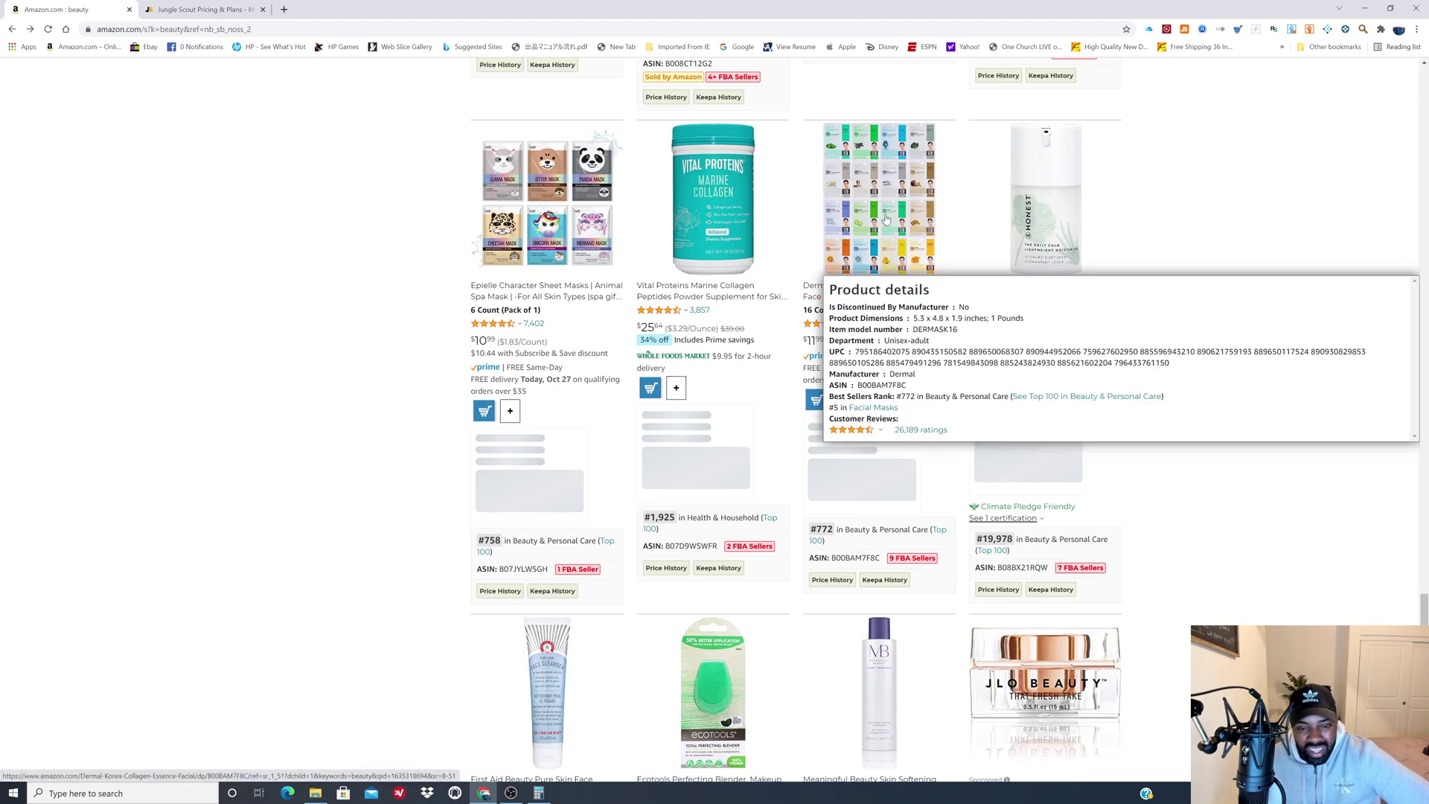
click(885, 215)
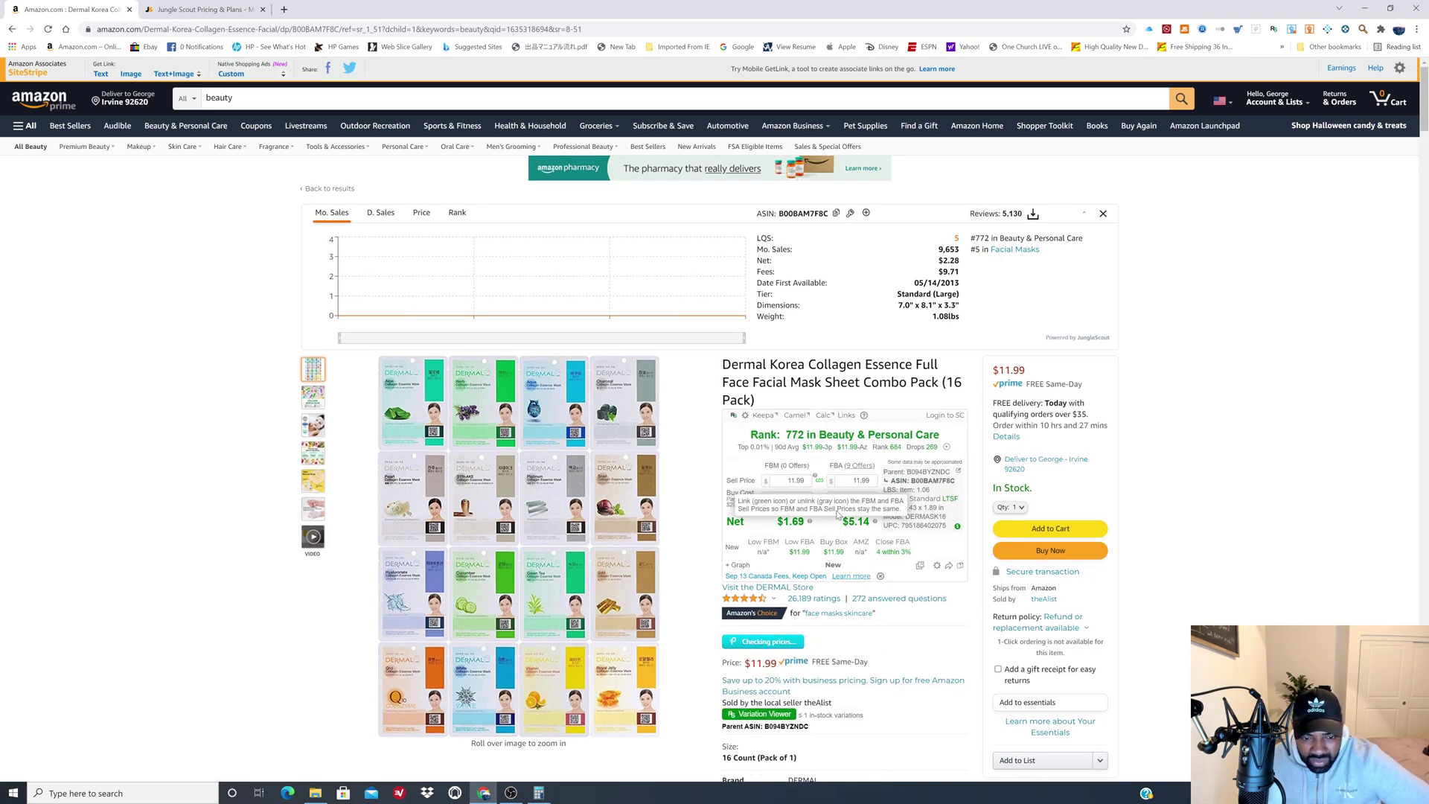
mouse_move(849, 522)
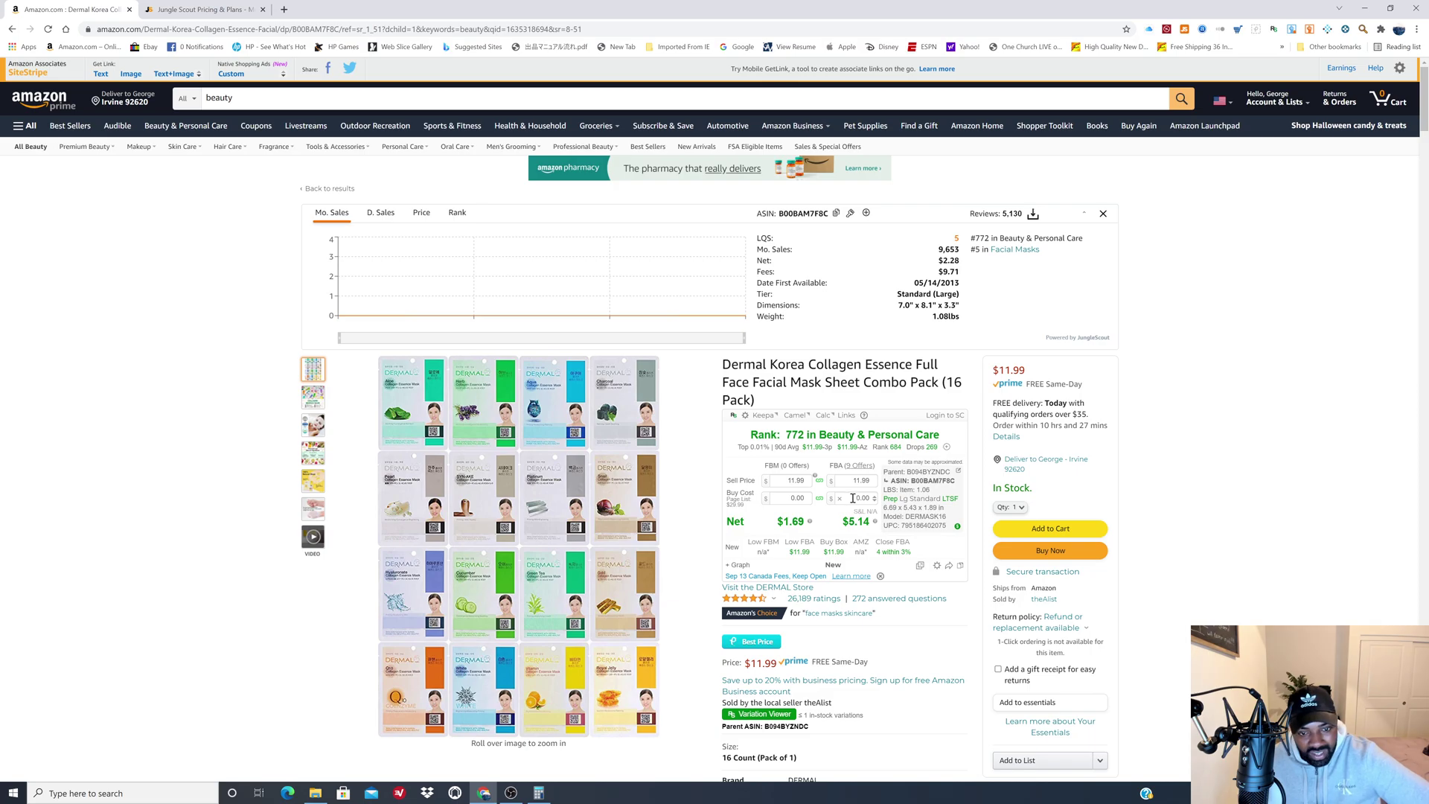
click(854, 497)
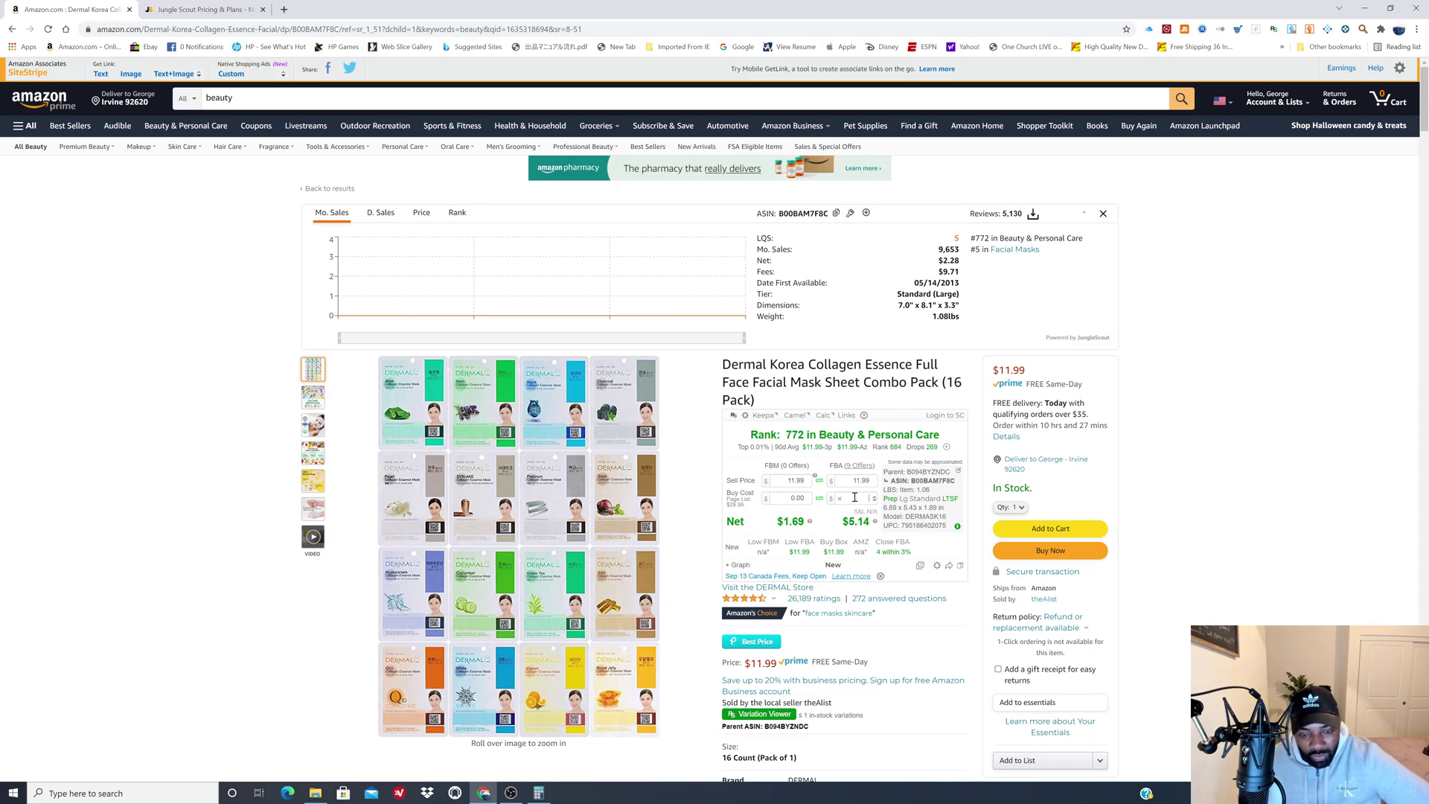
text(3.50)
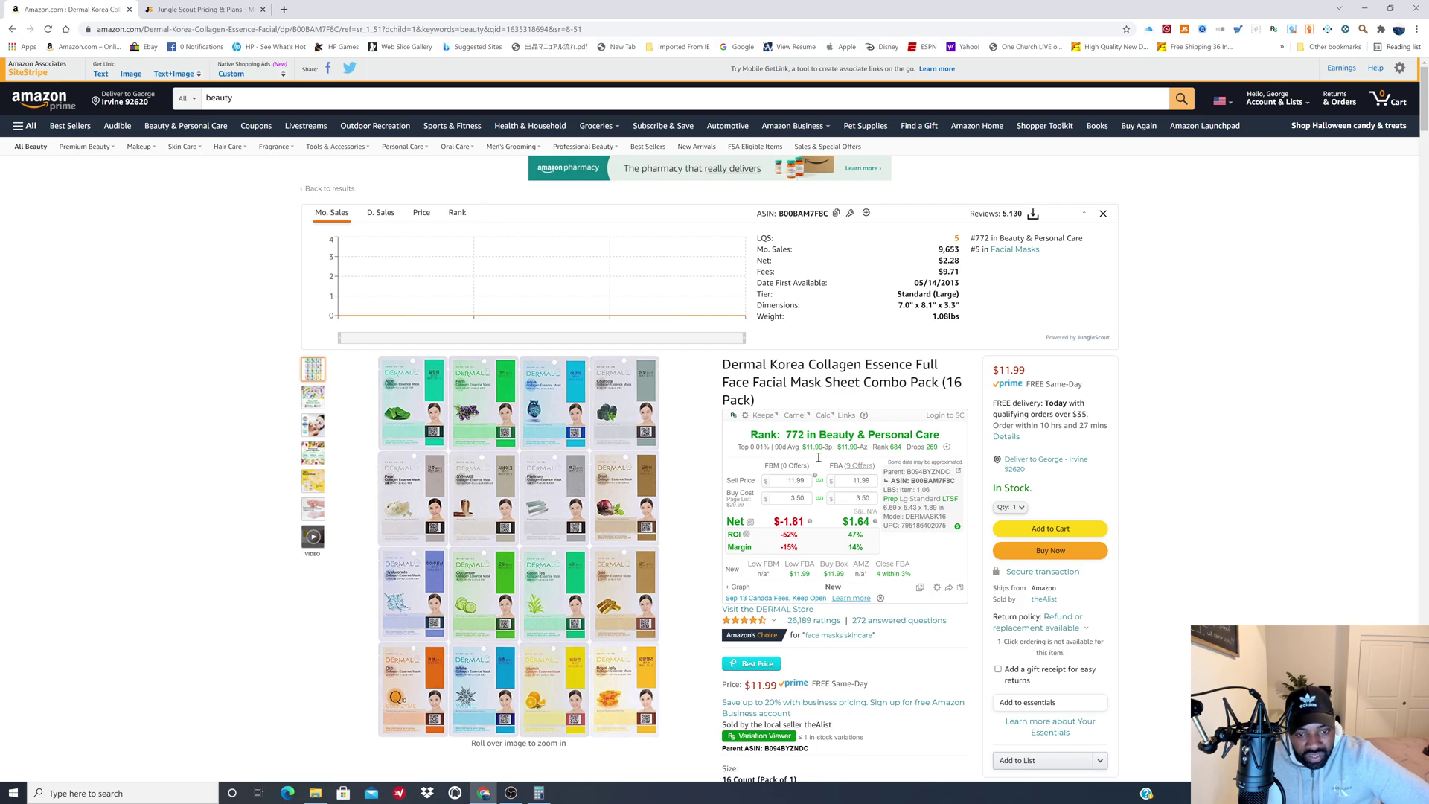
- Show Jungle Scout's 9,653 monthly sales and $115,739 revenue for the mask pack, then bring up Calculator
click(1184, 30)
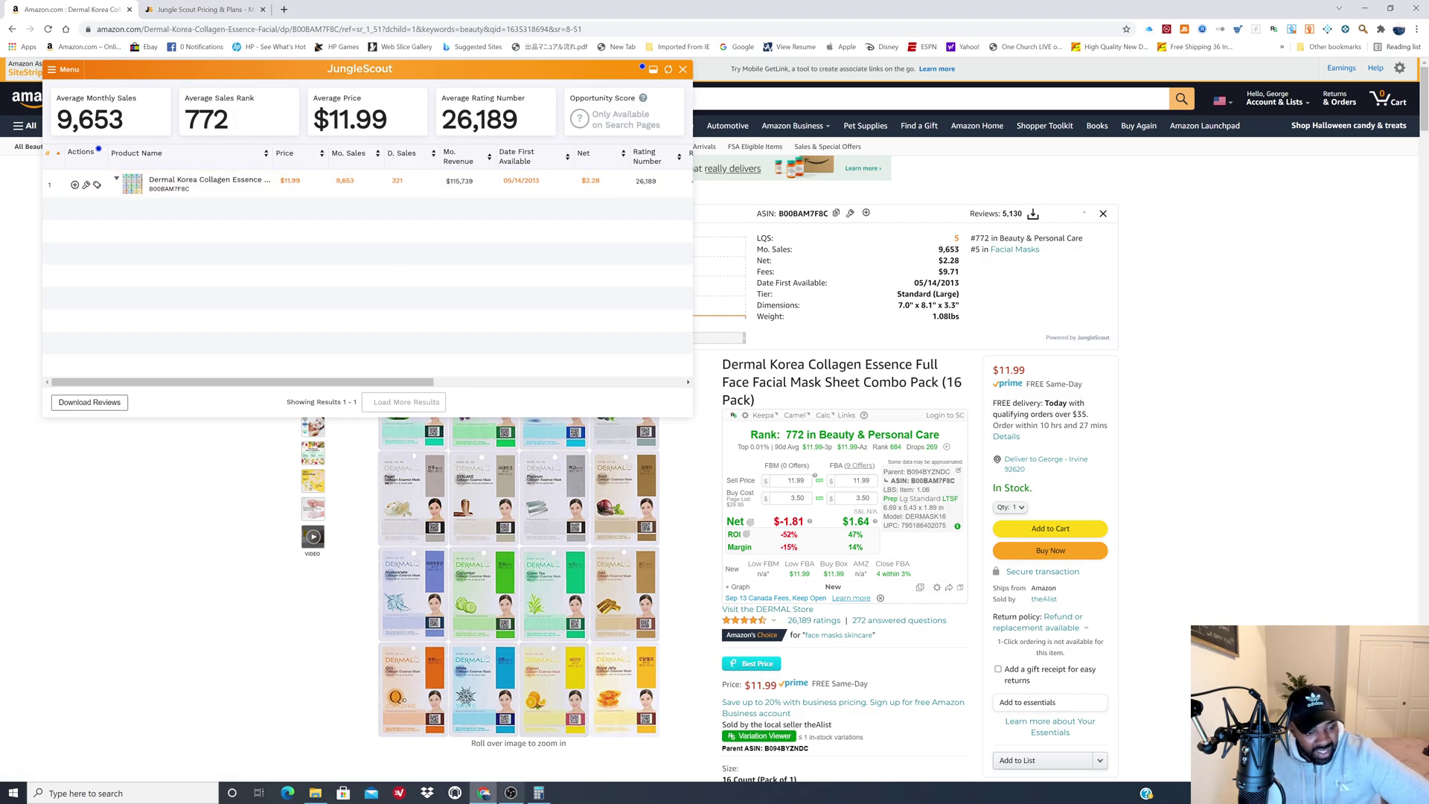
click(537, 795)
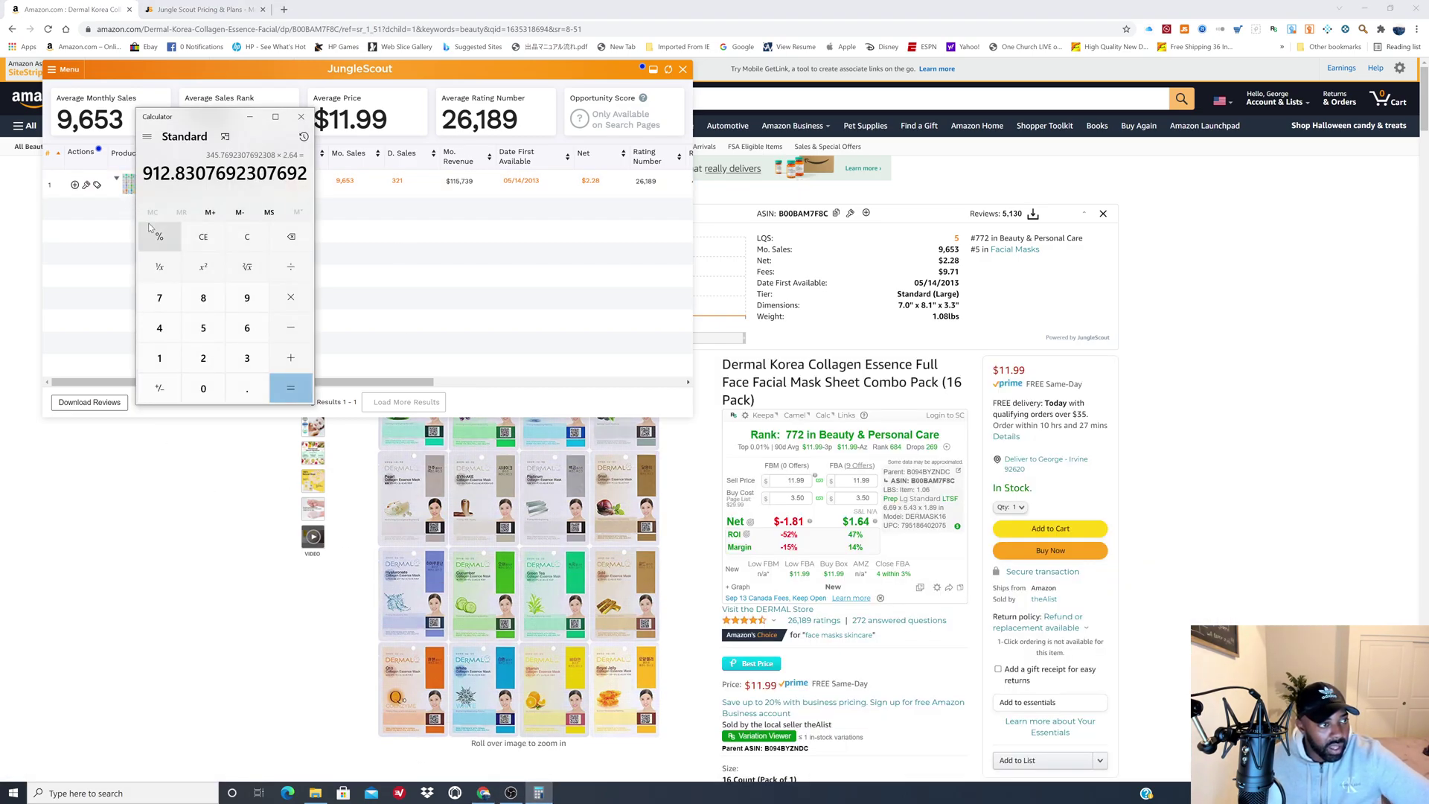
- Divide the 115,739 monthly revenue by 10, giving 11,573.9 per seller
click(203, 388)
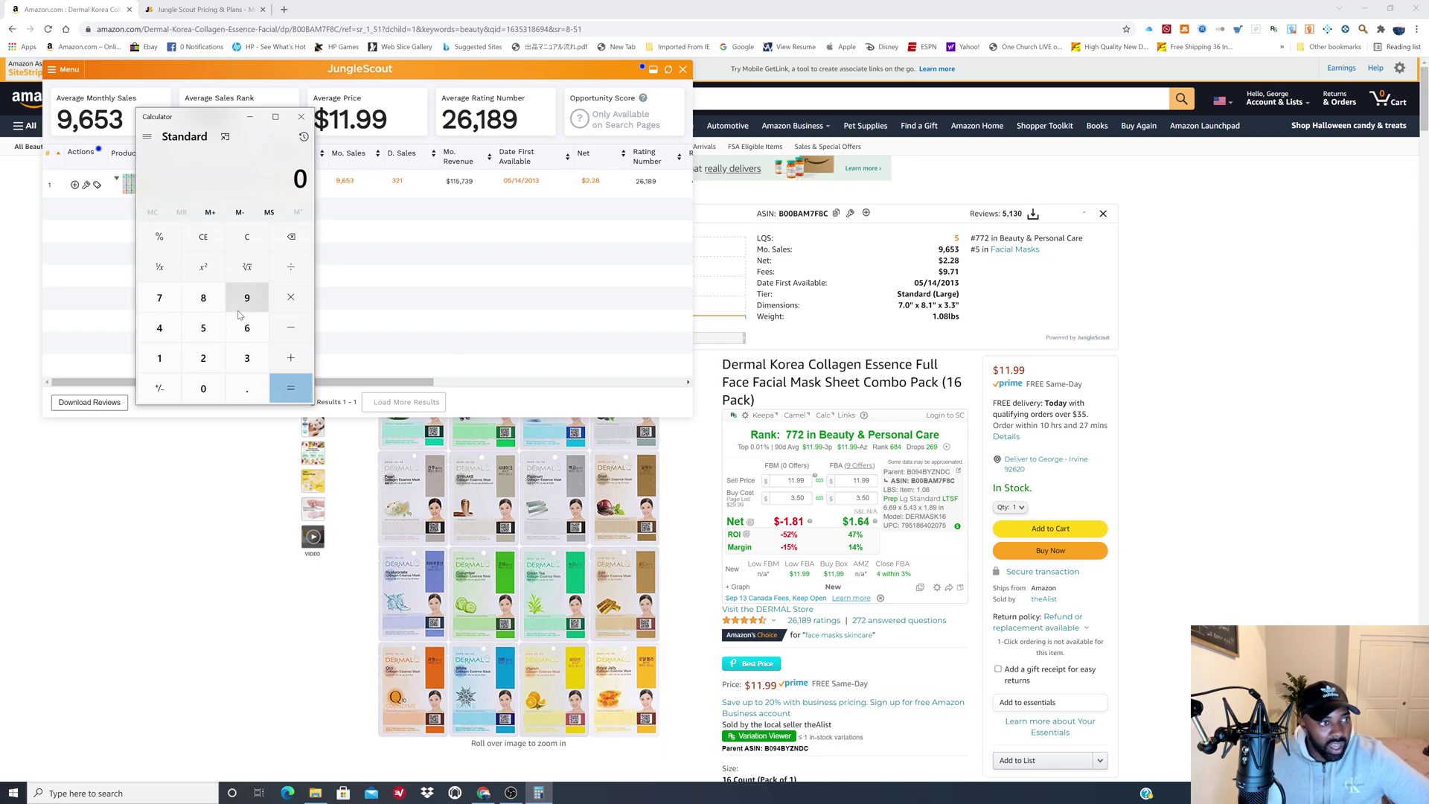
text(115)
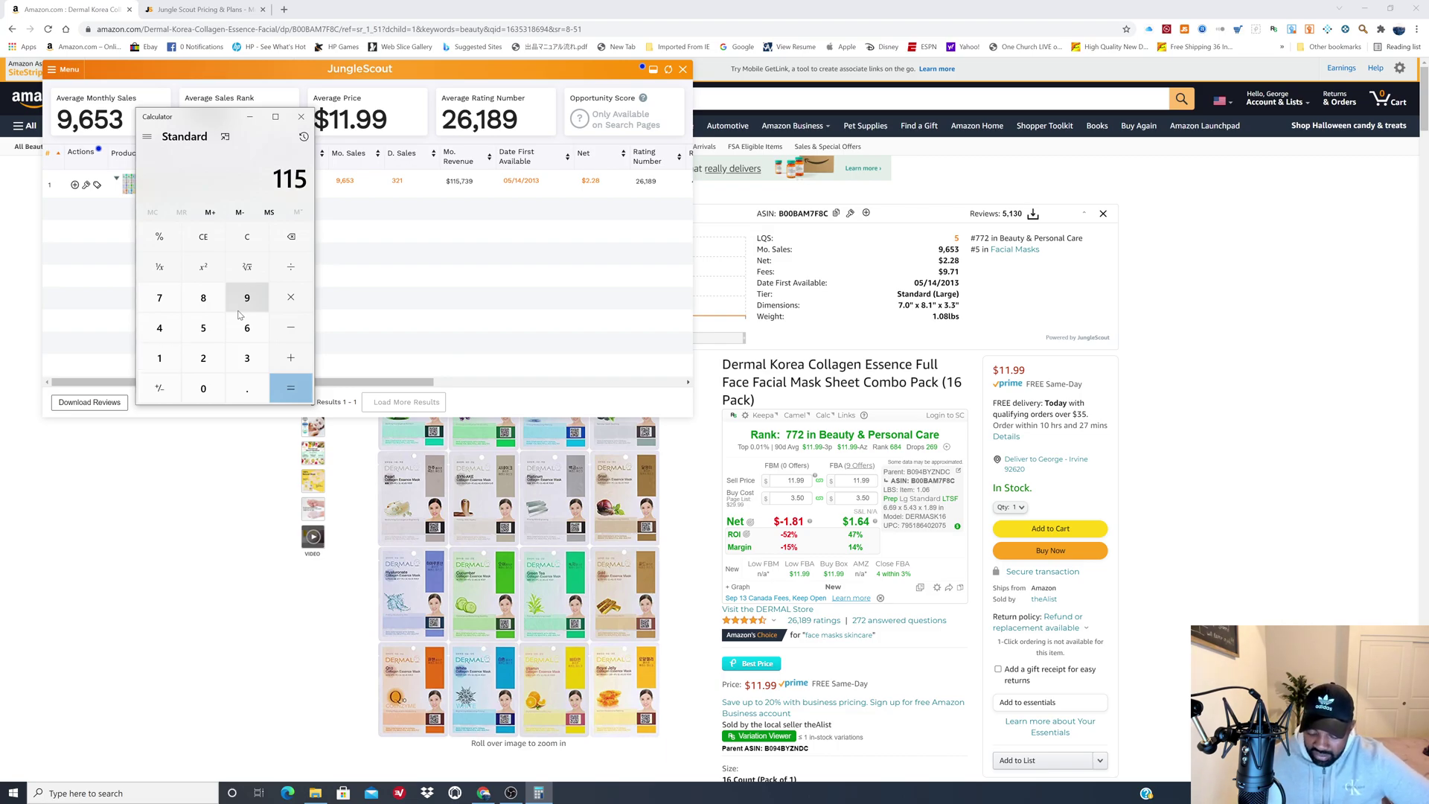
text(739)
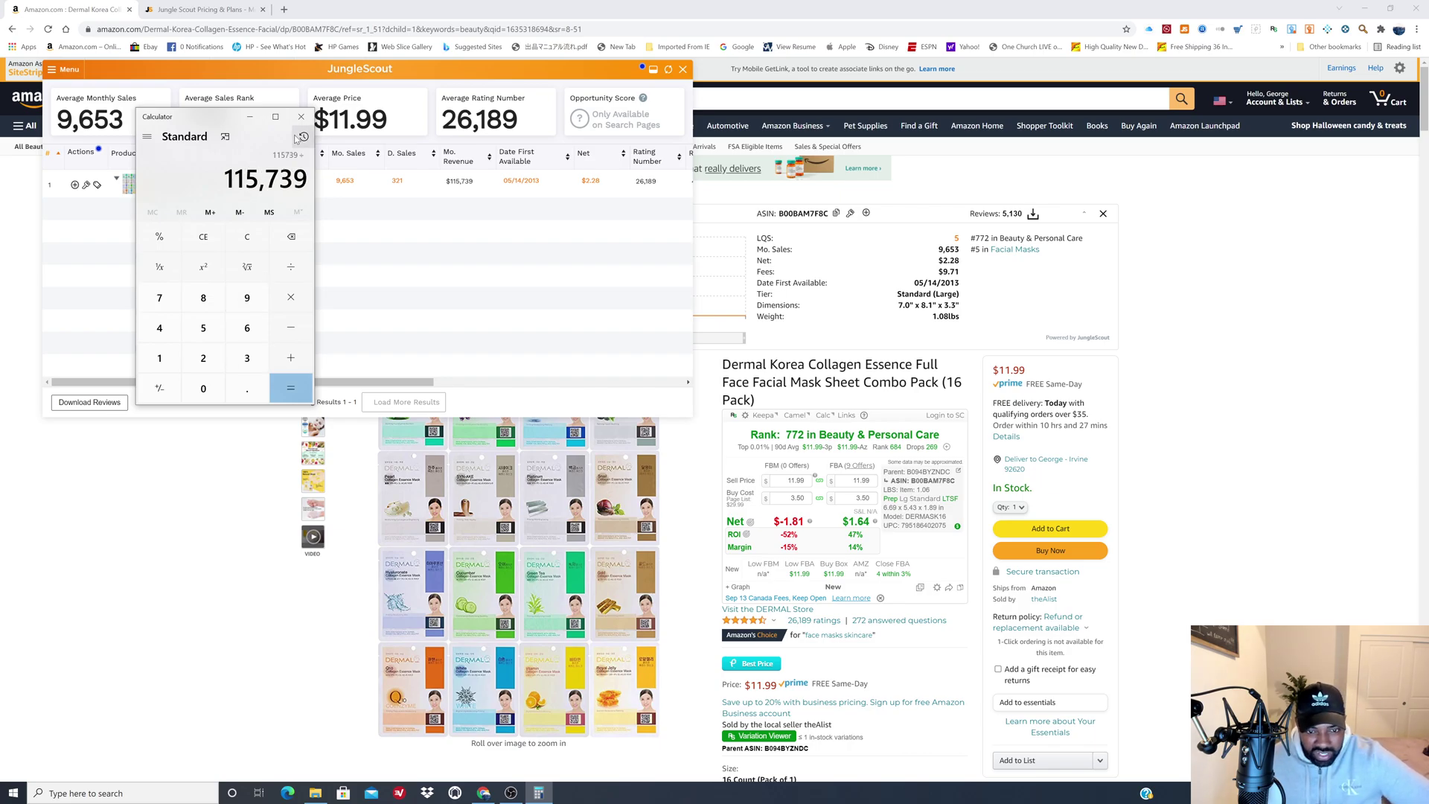
text(+10)
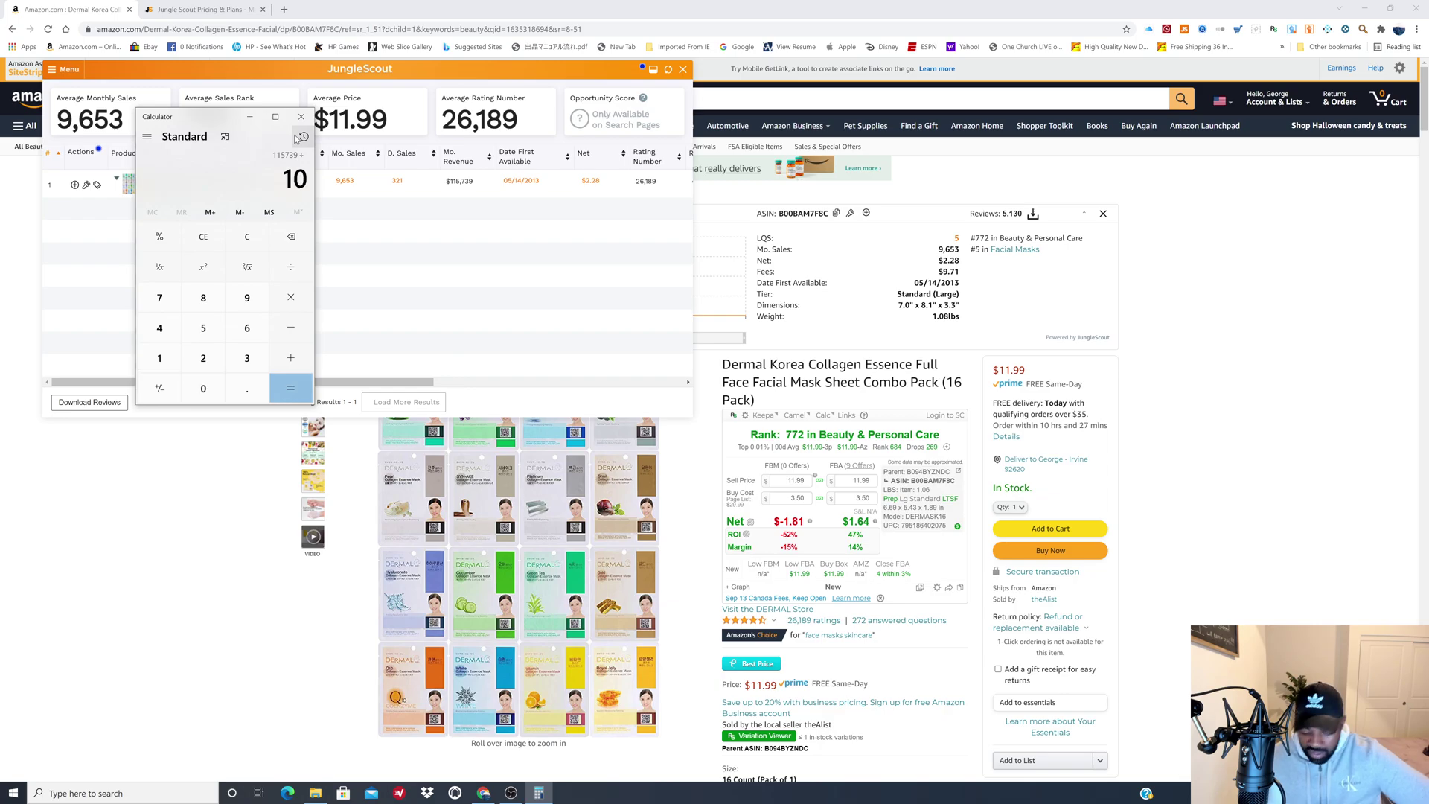
key(Return)
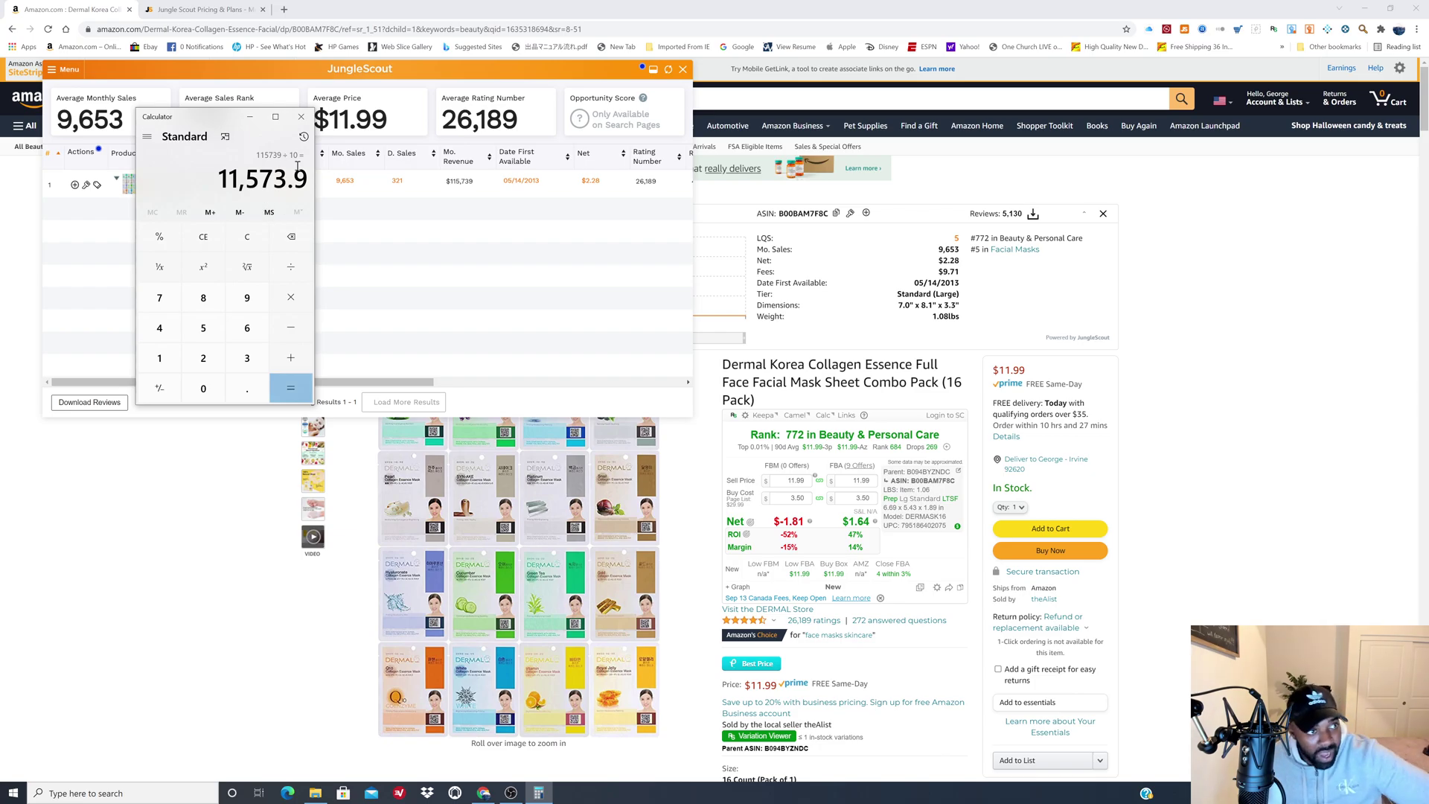
- Divide the 9,653 monthly sales by 10, giving 965.3 per seller
click(249, 236)
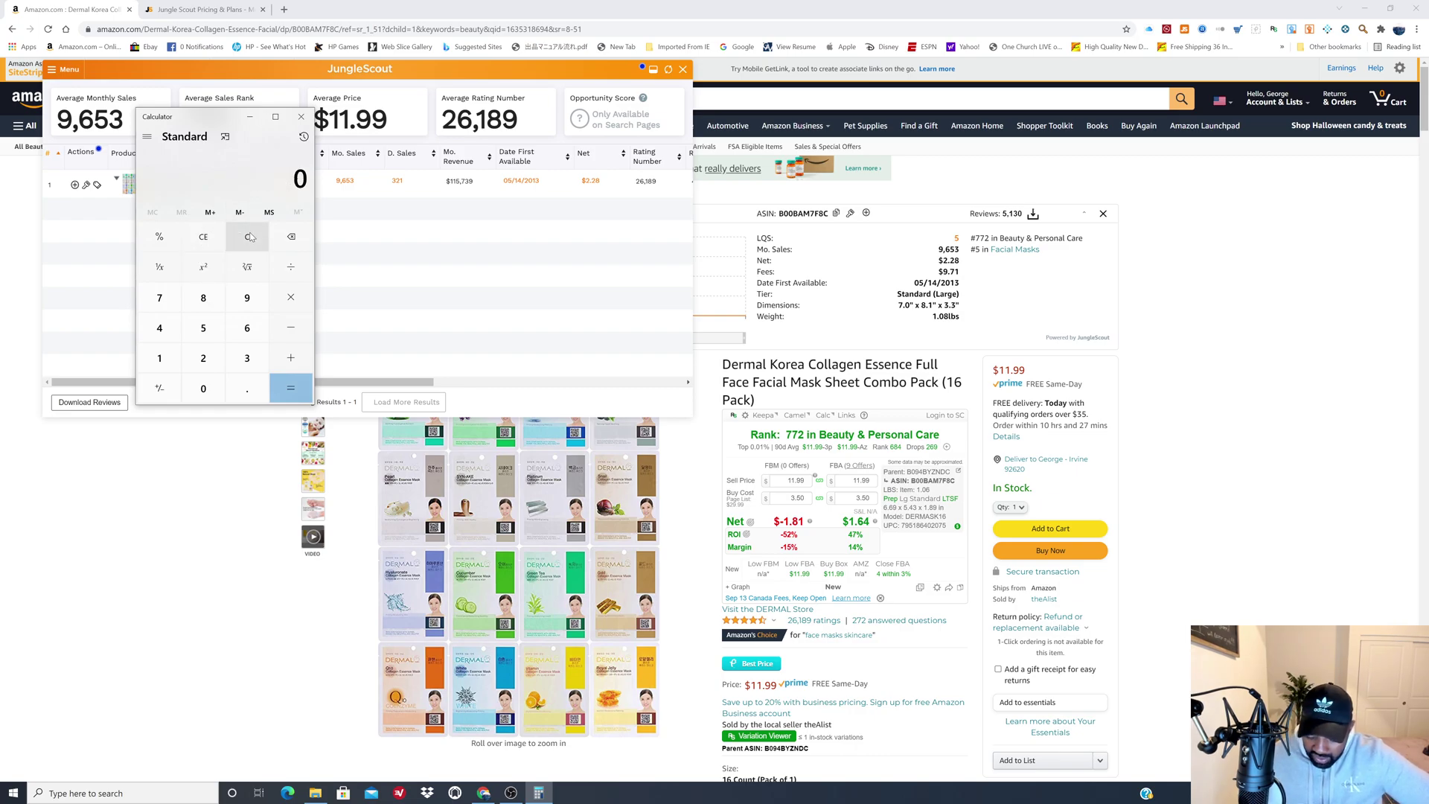
text(9,653)
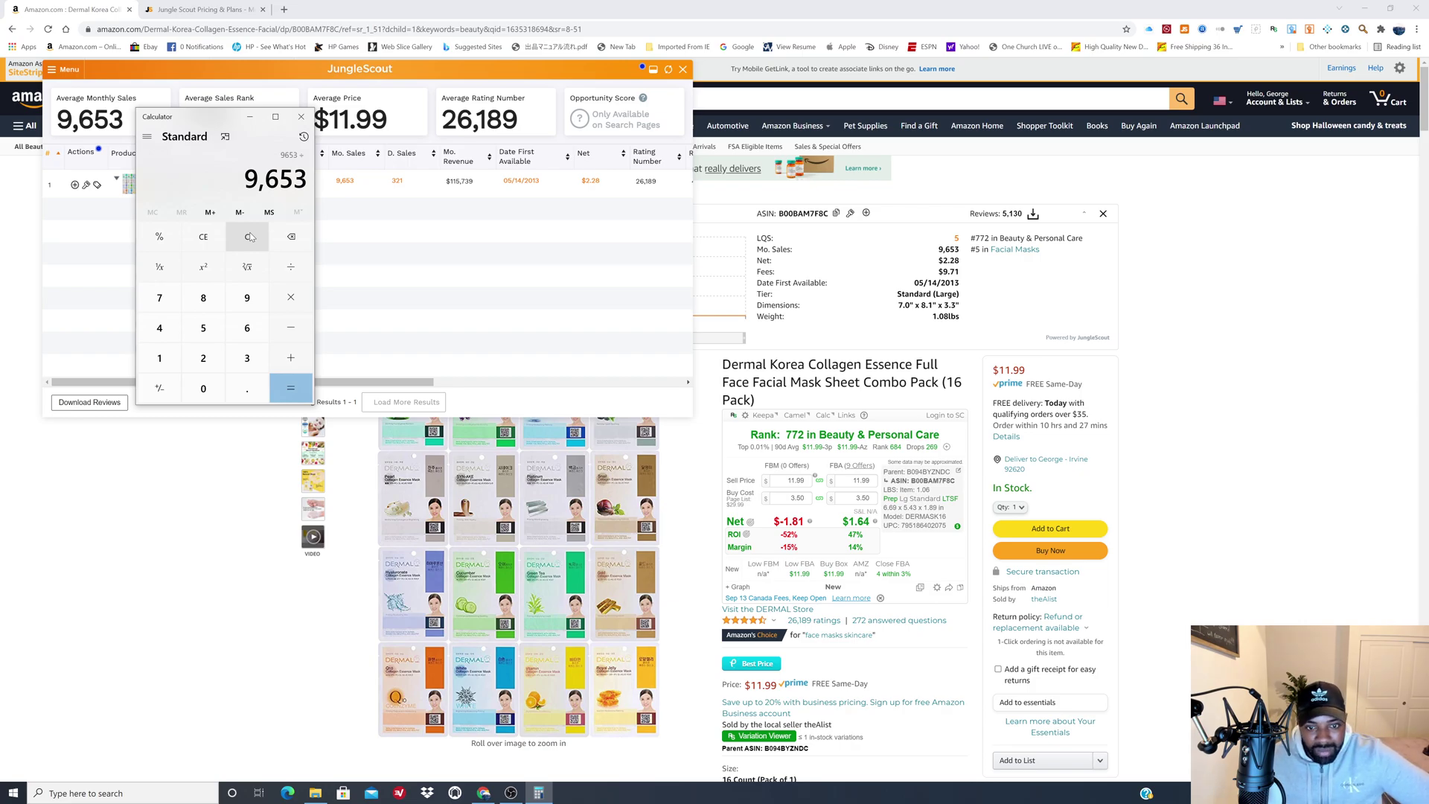
text(10)
key(Return)
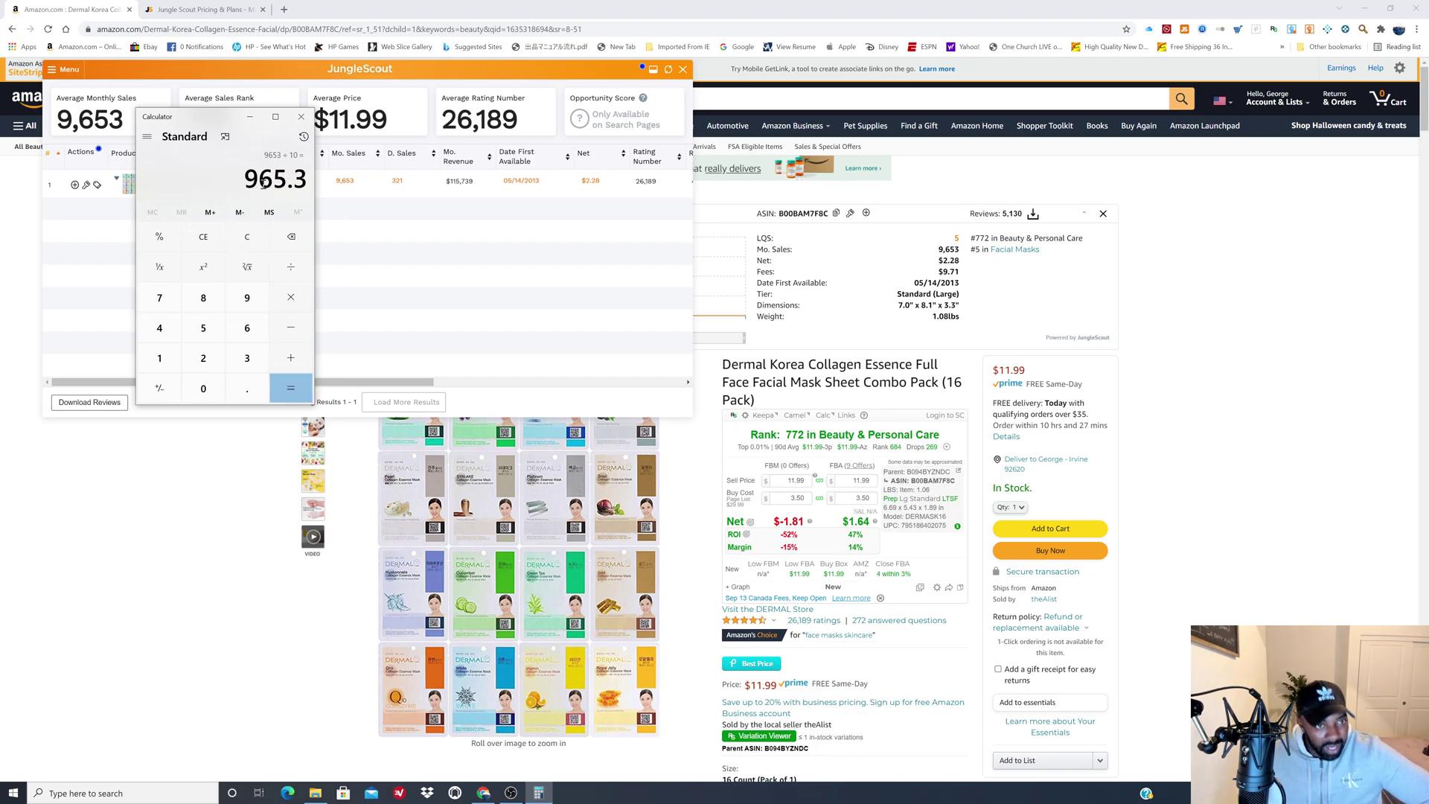
- Close the Jungle Scout panel and set the Dermal Korea pack's Keepa chart range to Year
click(301, 116)
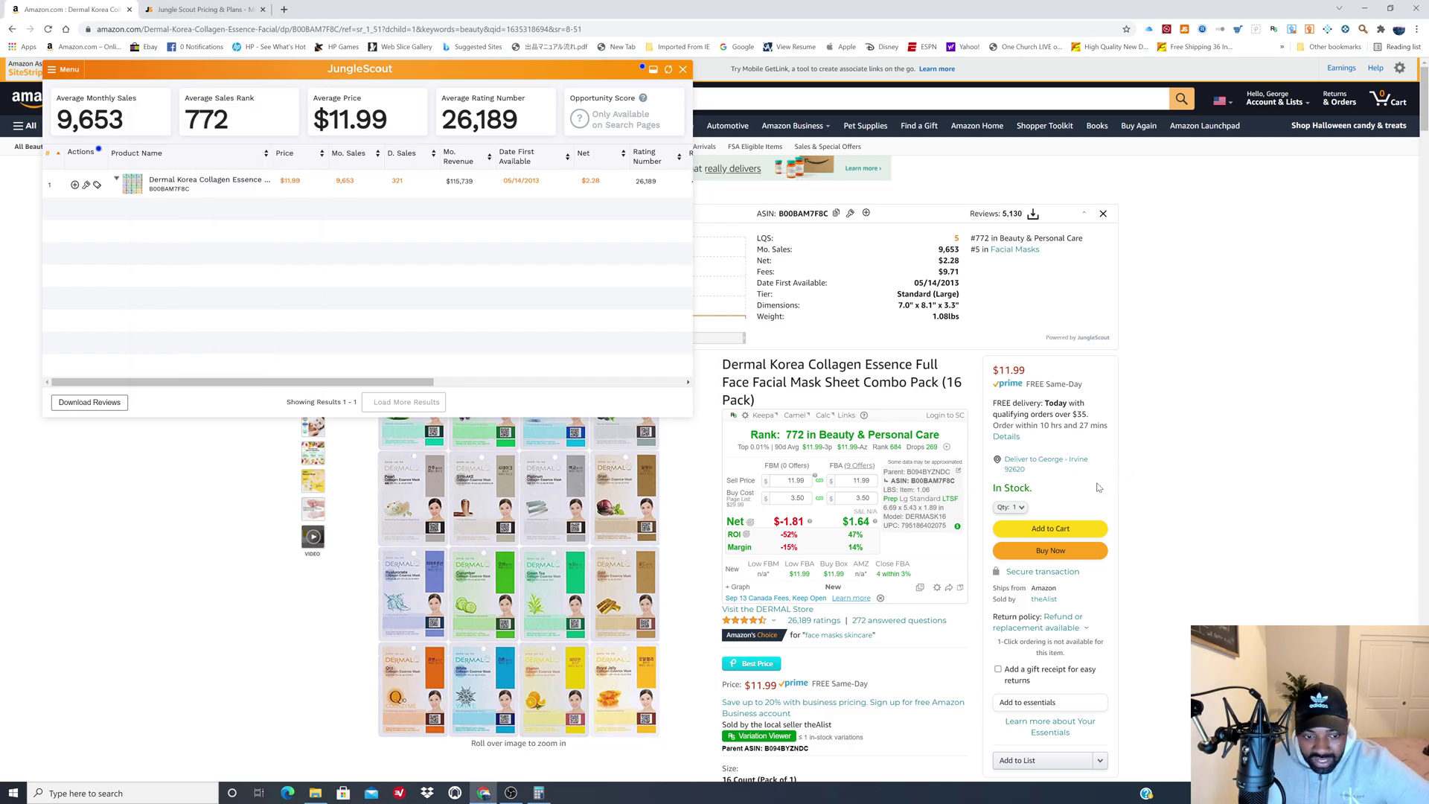
click(681, 70)
scroll(260, 381, down, 10)
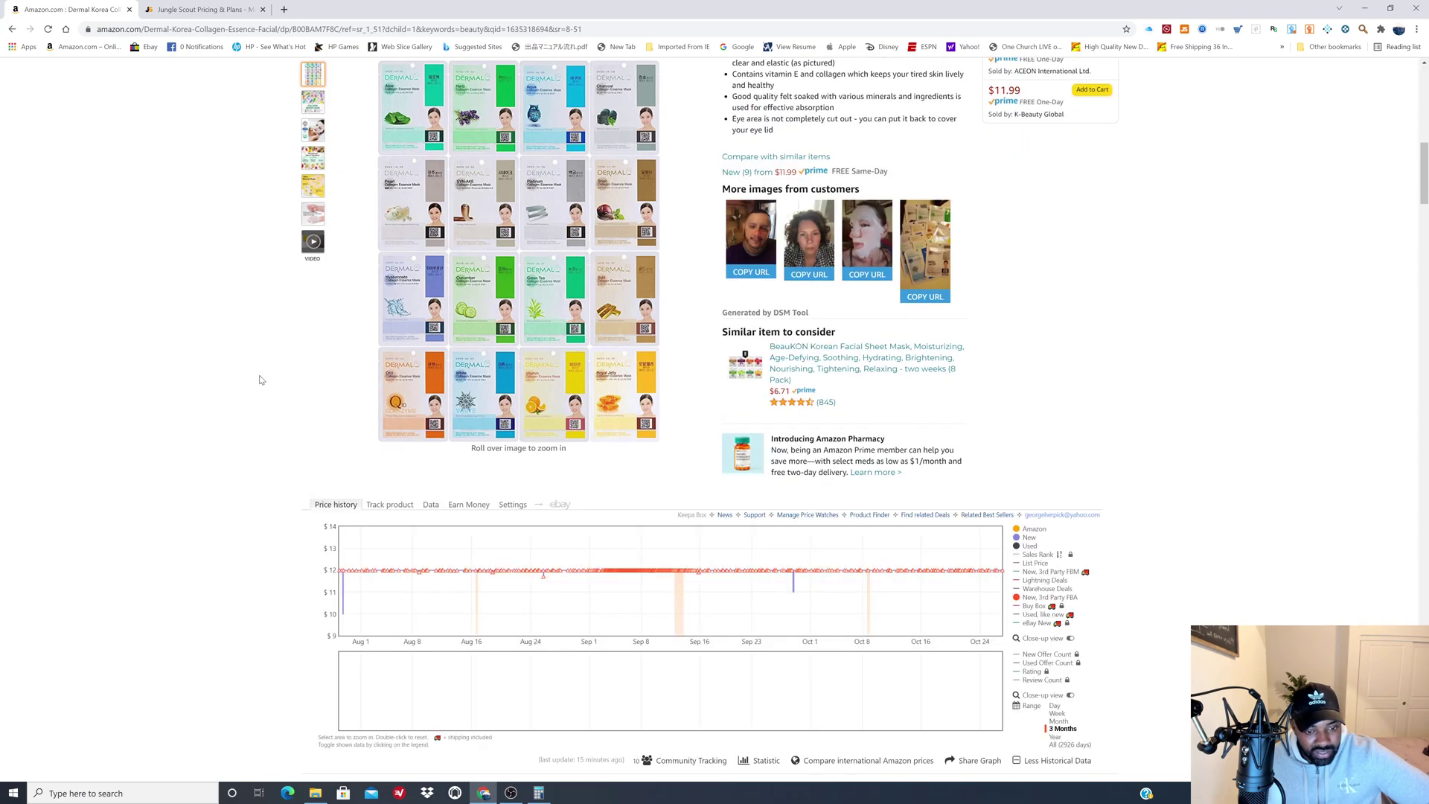
scroll(258, 380, down, 2)
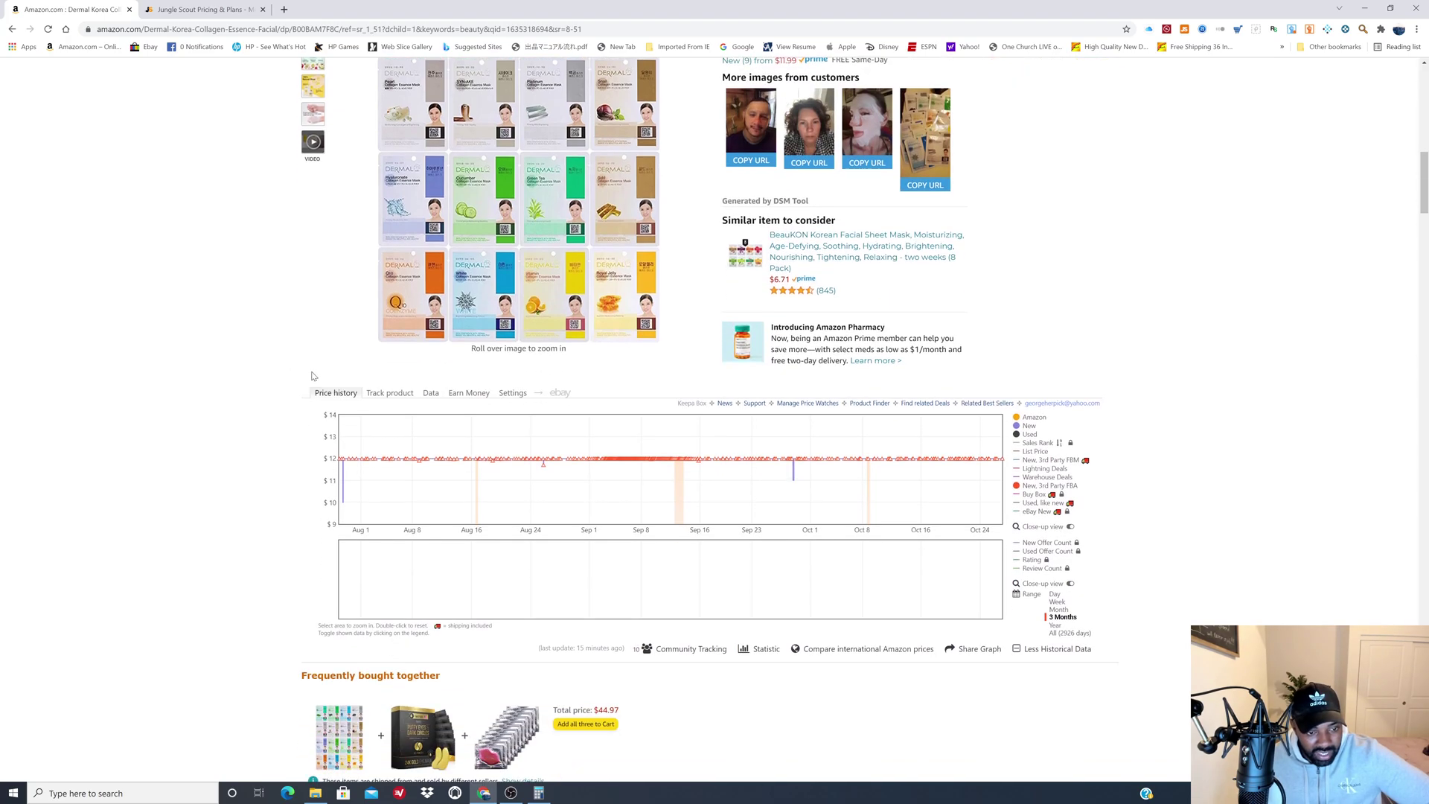
click(1055, 626)
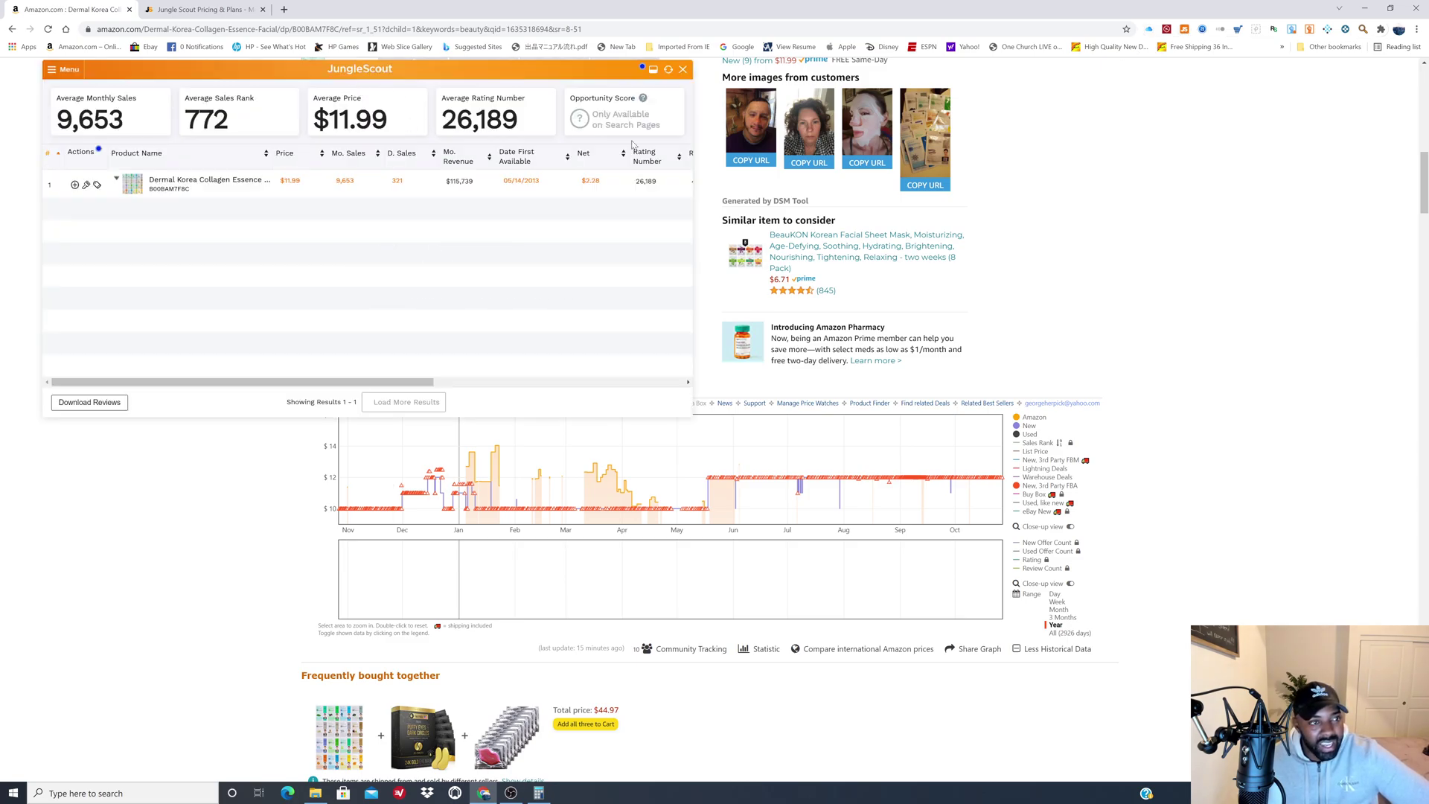
click(682, 69)
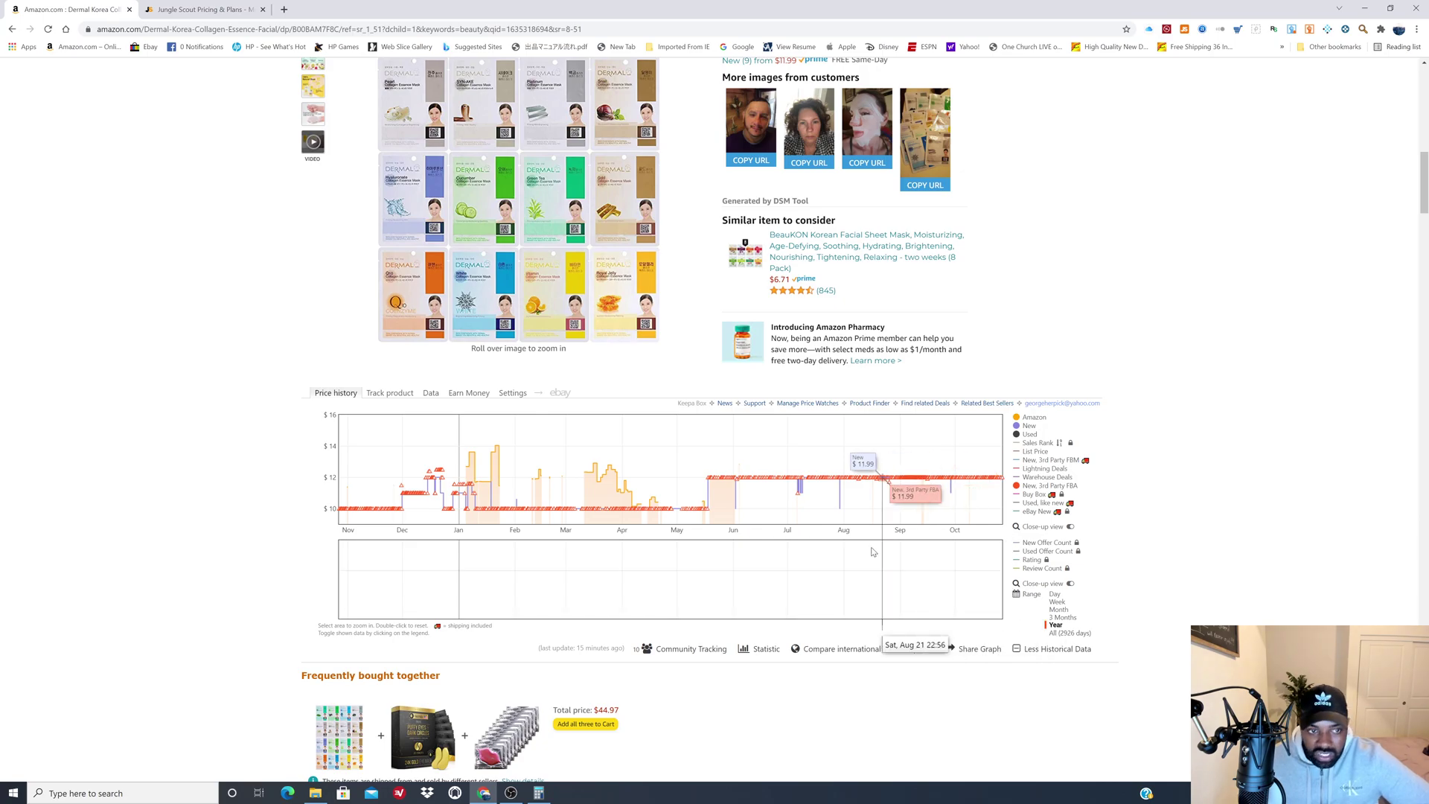
scroll(812, 523, up, 3)
scroll(812, 523, up, 9)
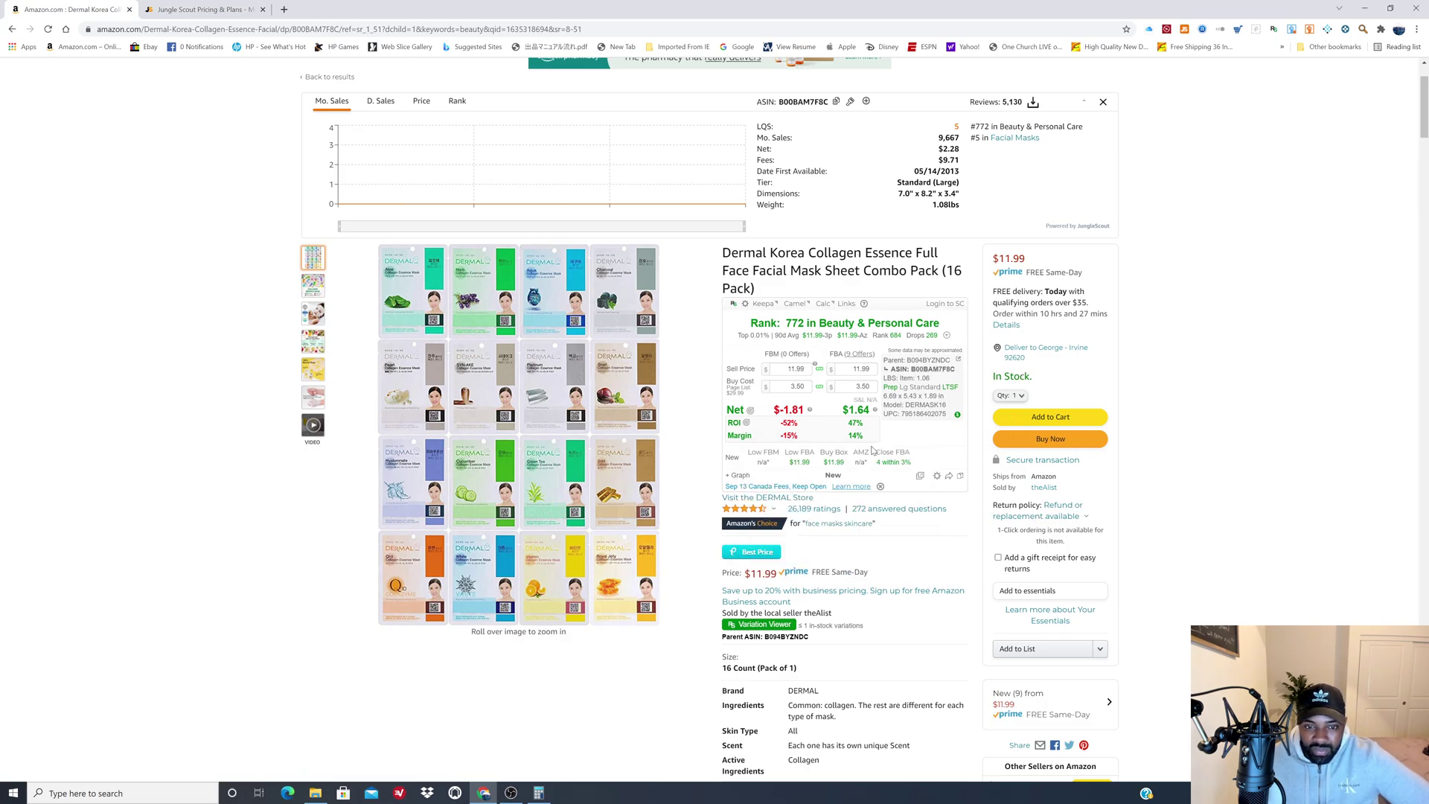
- Open the 'New (9) from $11.99' offers and review Prime sellers priced $11.99–$13.99
click(860, 354)
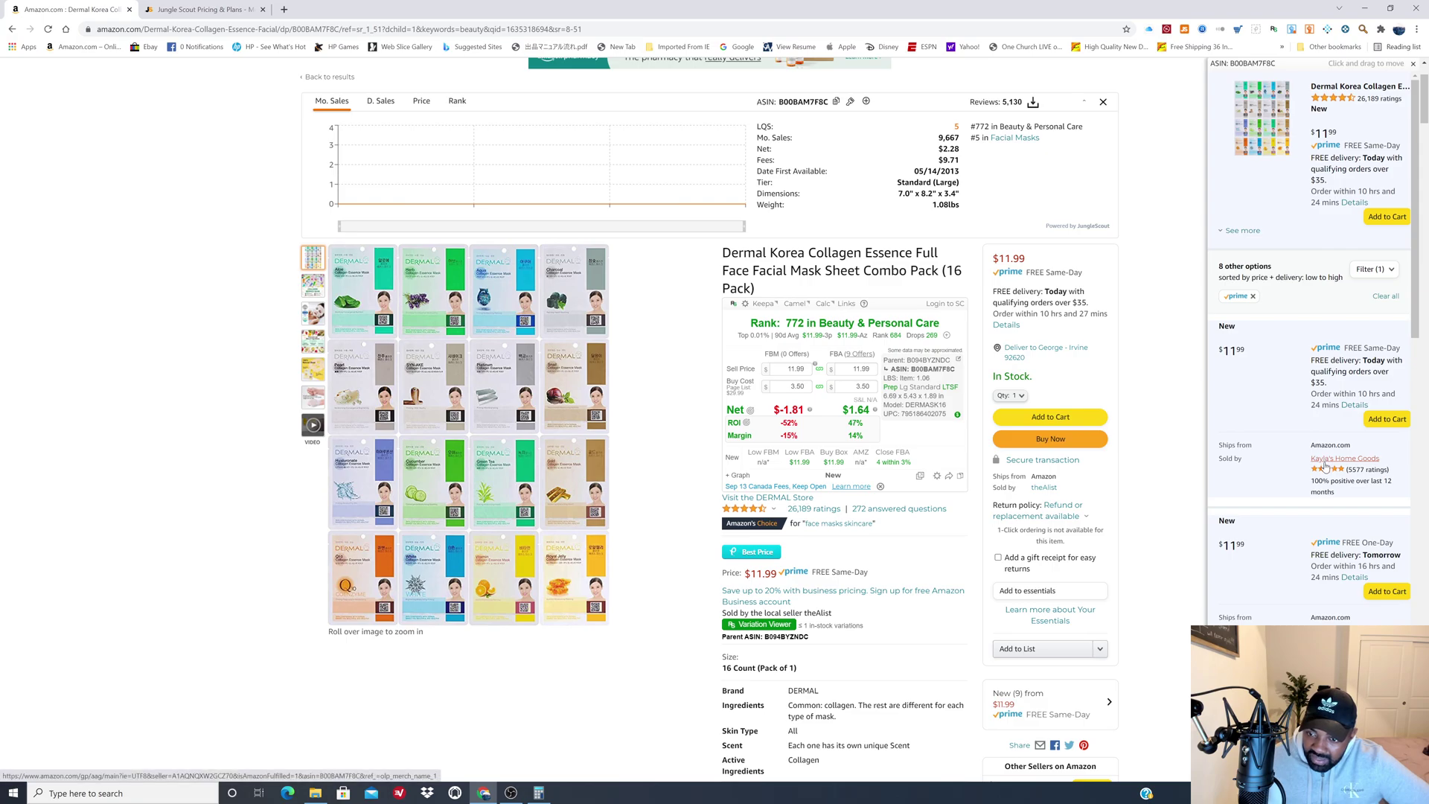
scroll(1335, 575, down, 2)
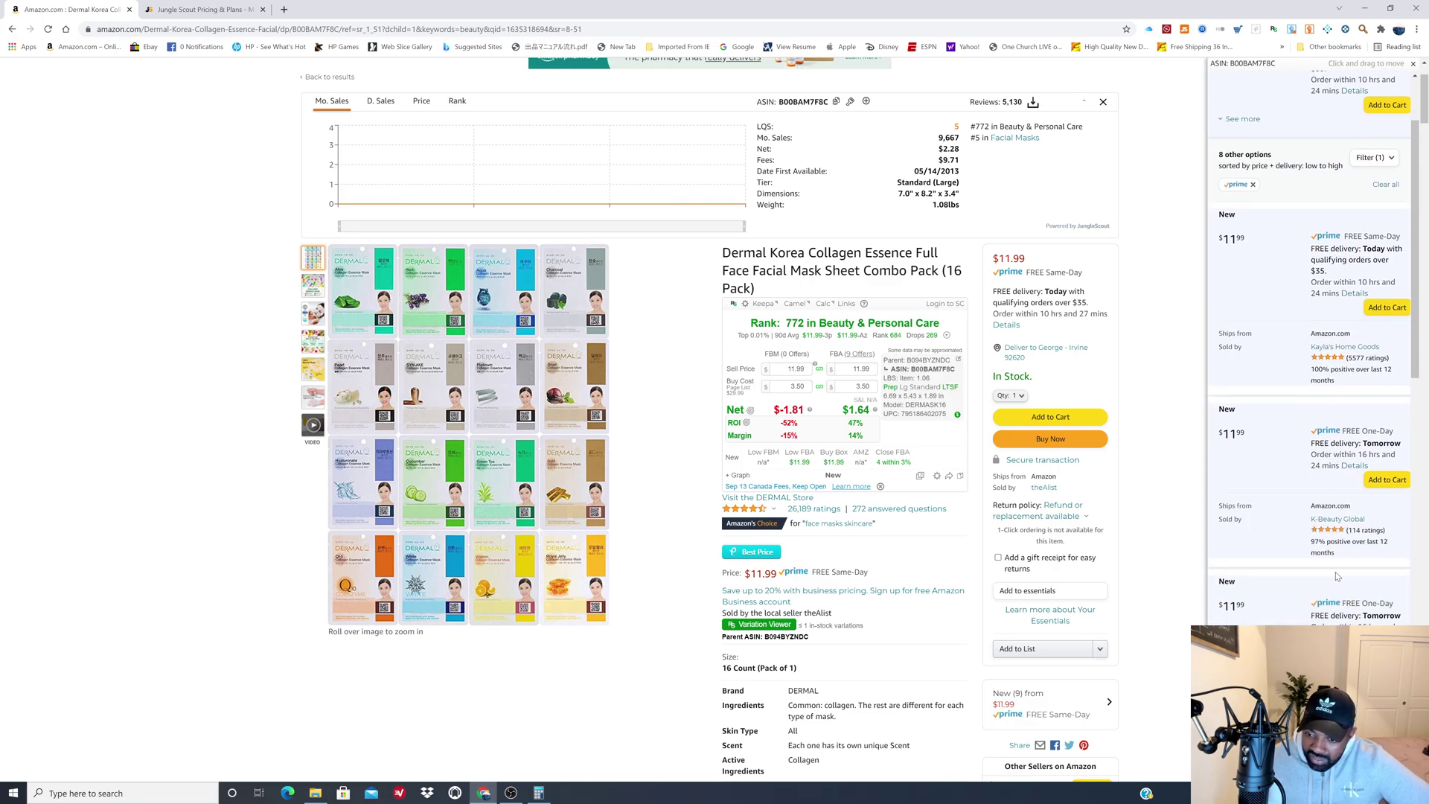
scroll(1366, 586, down, 4)
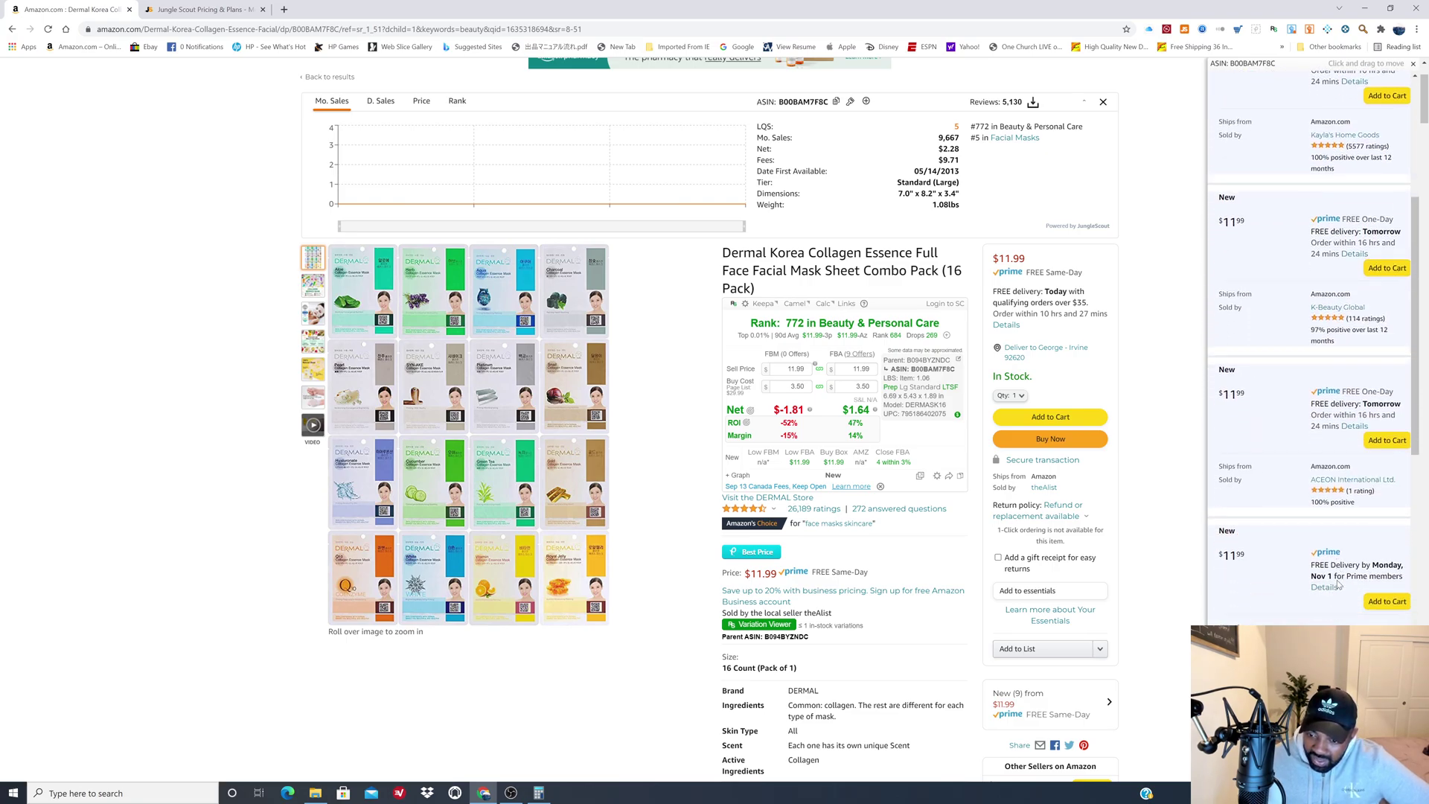
scroll(1328, 587, down, 2)
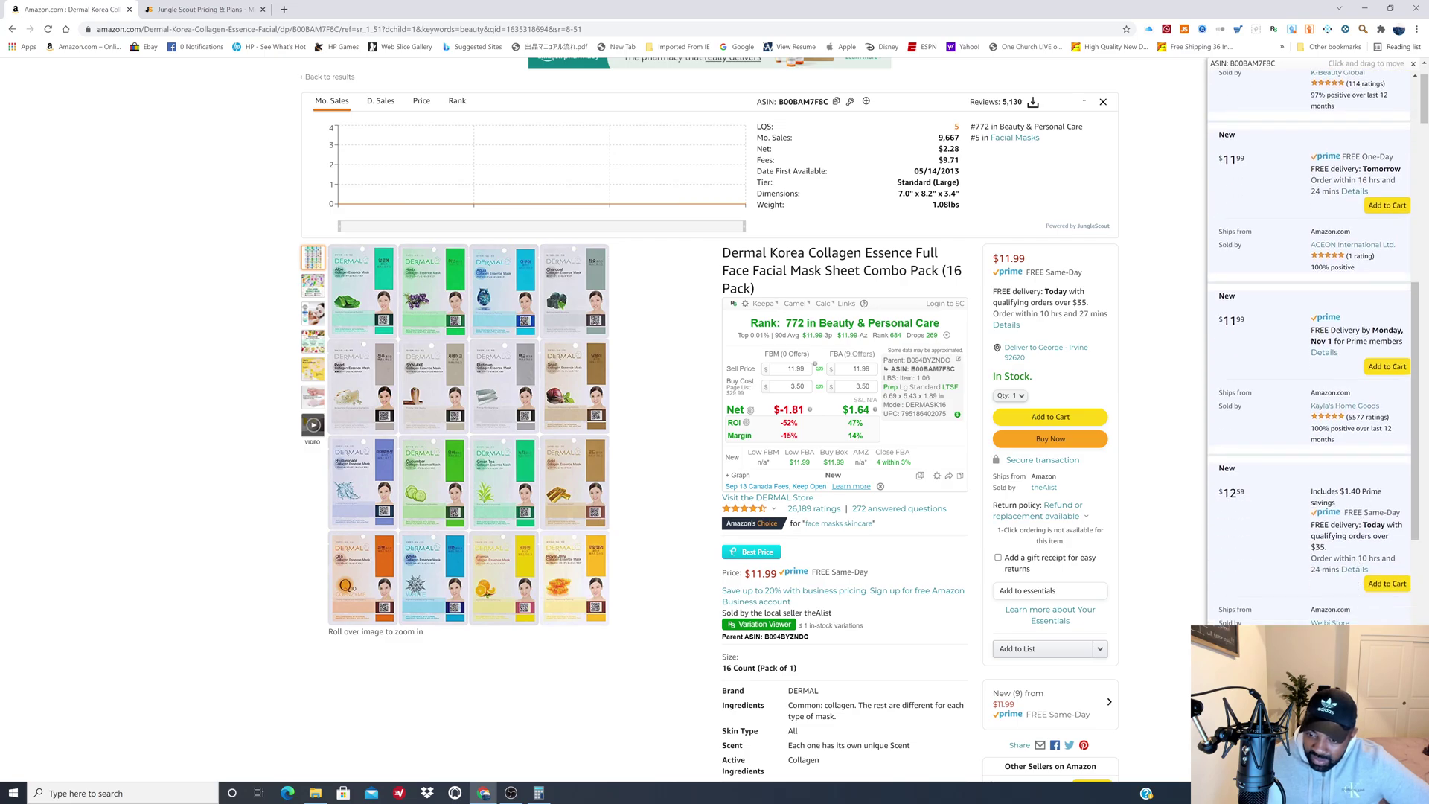
scroll(1313, 347, down, 2)
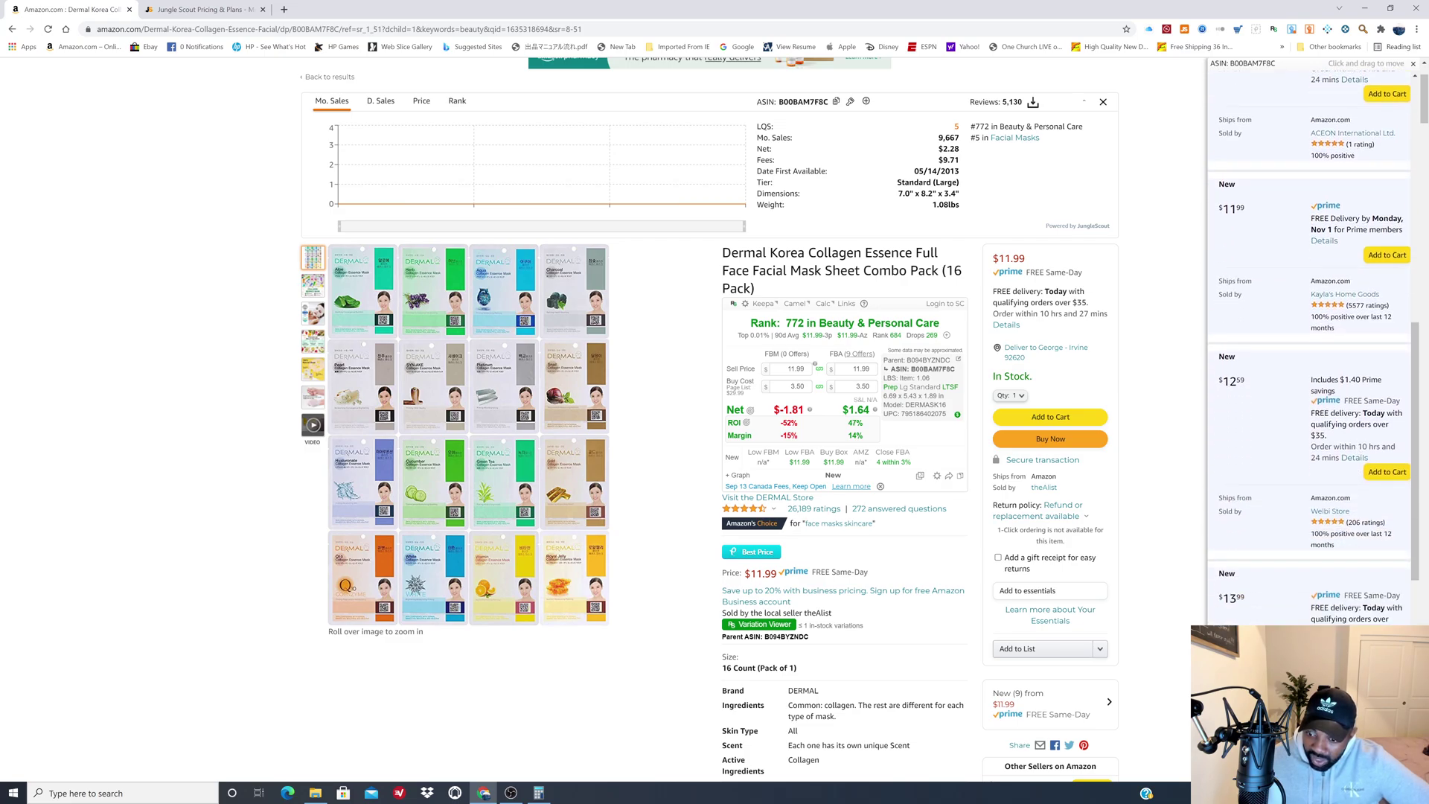
scroll(1323, 608, down, 2)
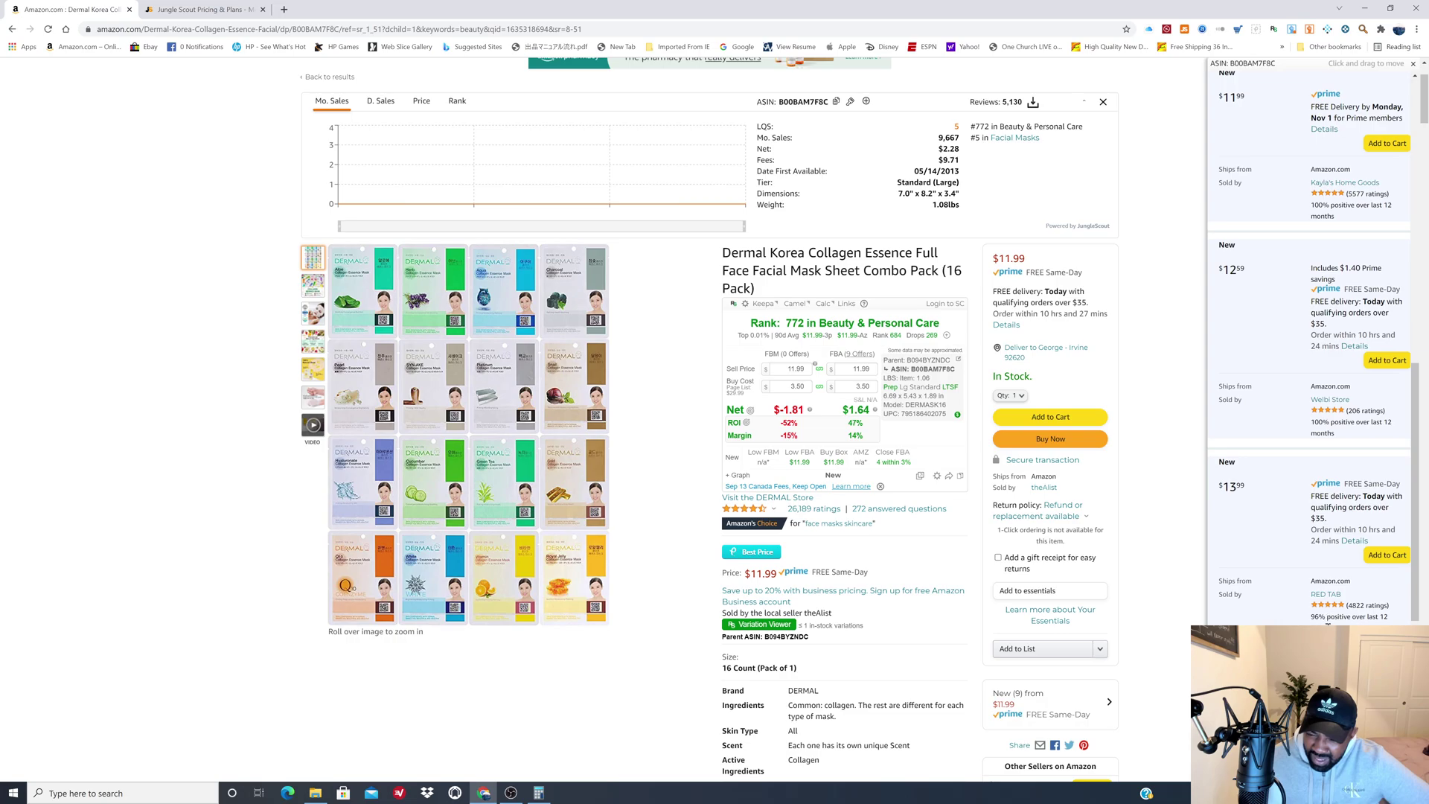
scroll(1247, 602, down, 2)
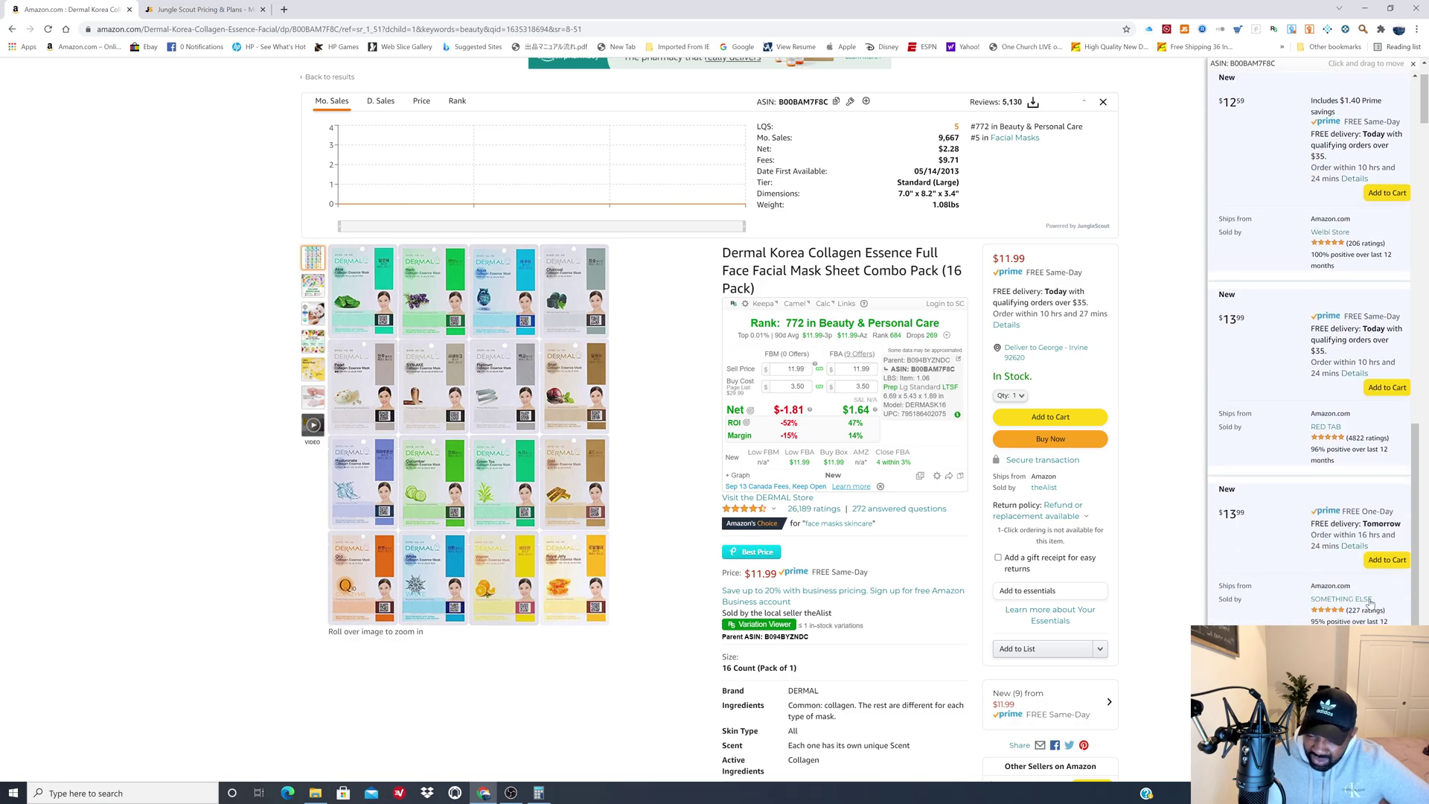
scroll(1339, 614, down, 3)
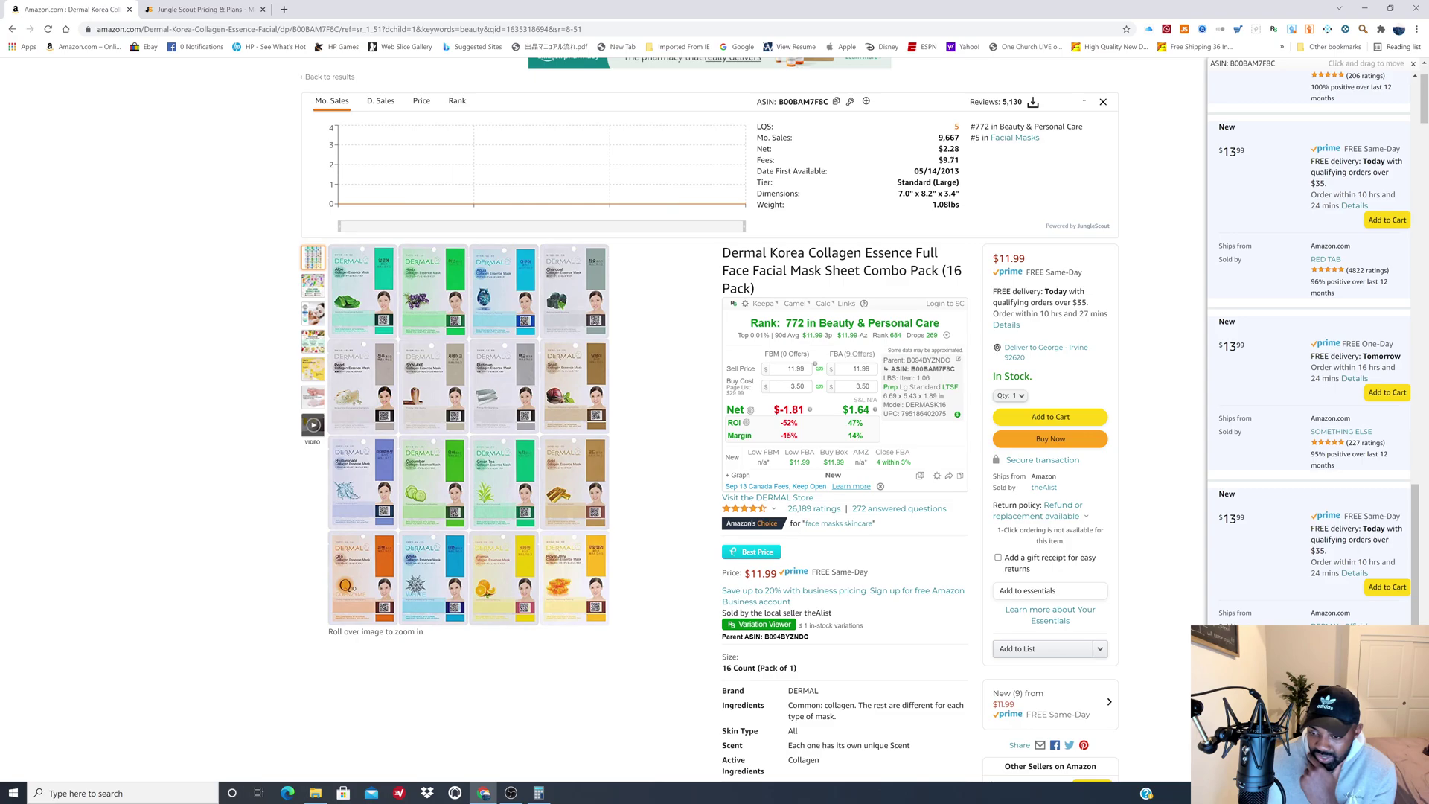
- Open the DERMAL_Official seller profile, showing 100% positive feedback from 393 ratings
click(1336, 624)
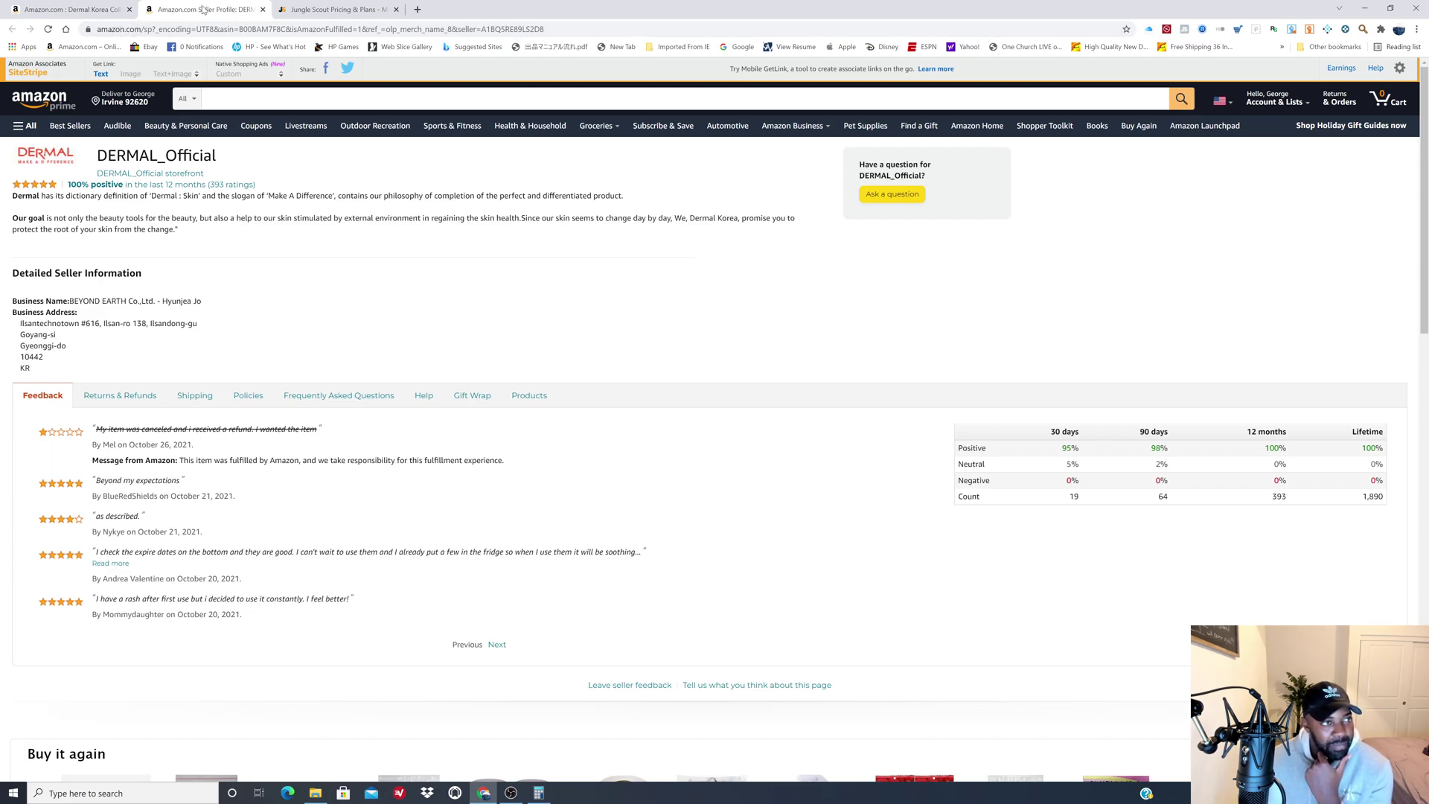
click(73, 9)
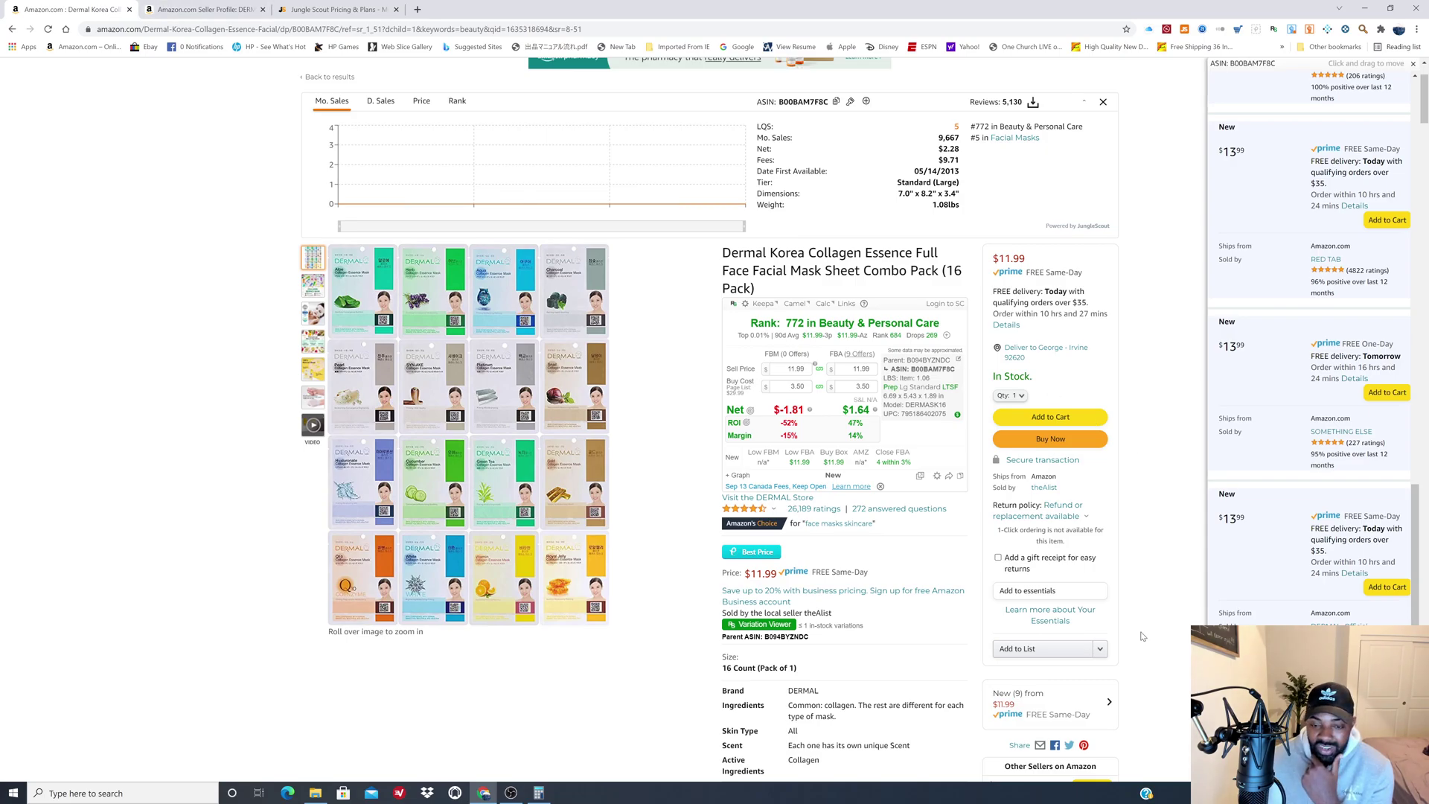
scroll(1328, 484, up, 5)
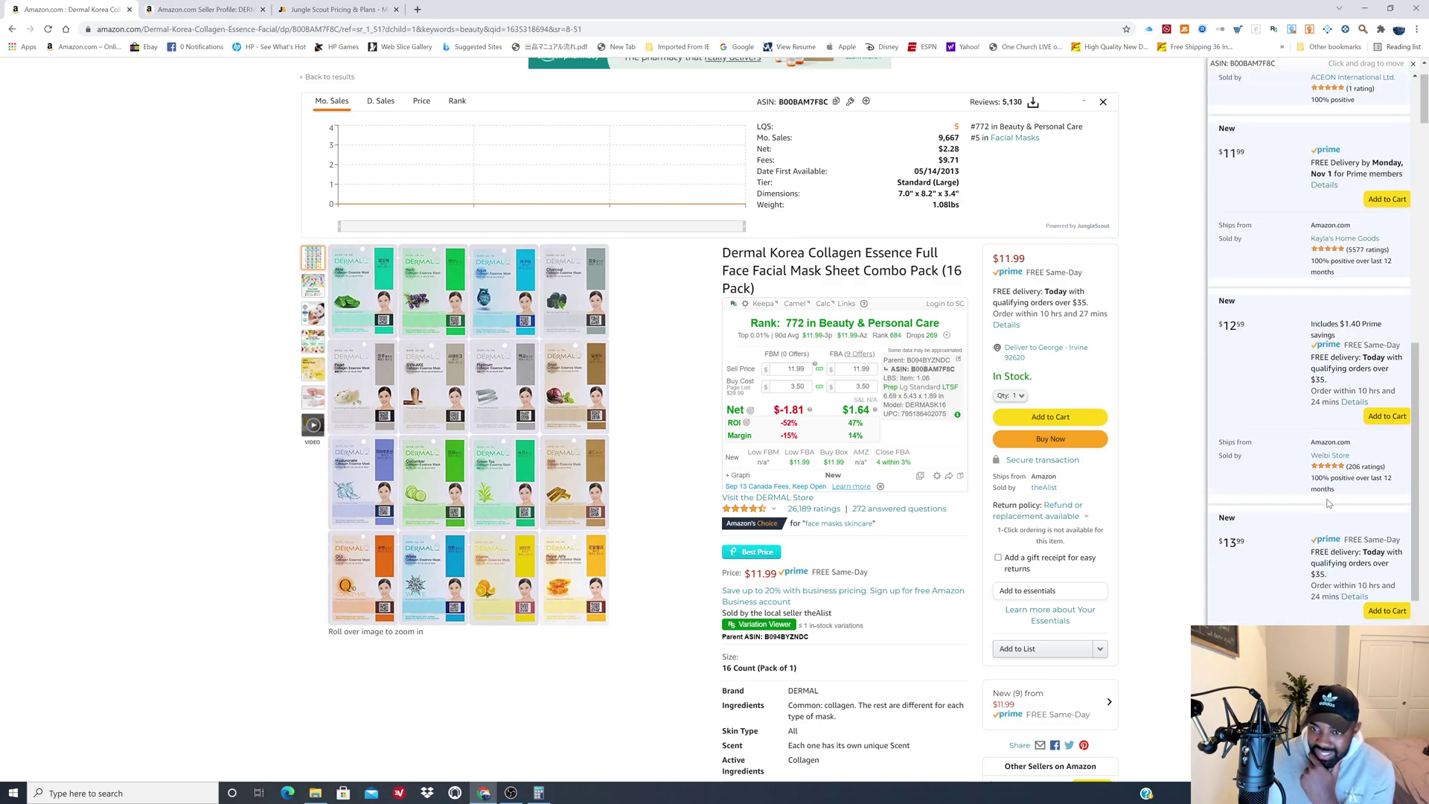
scroll(1320, 500, down, 10)
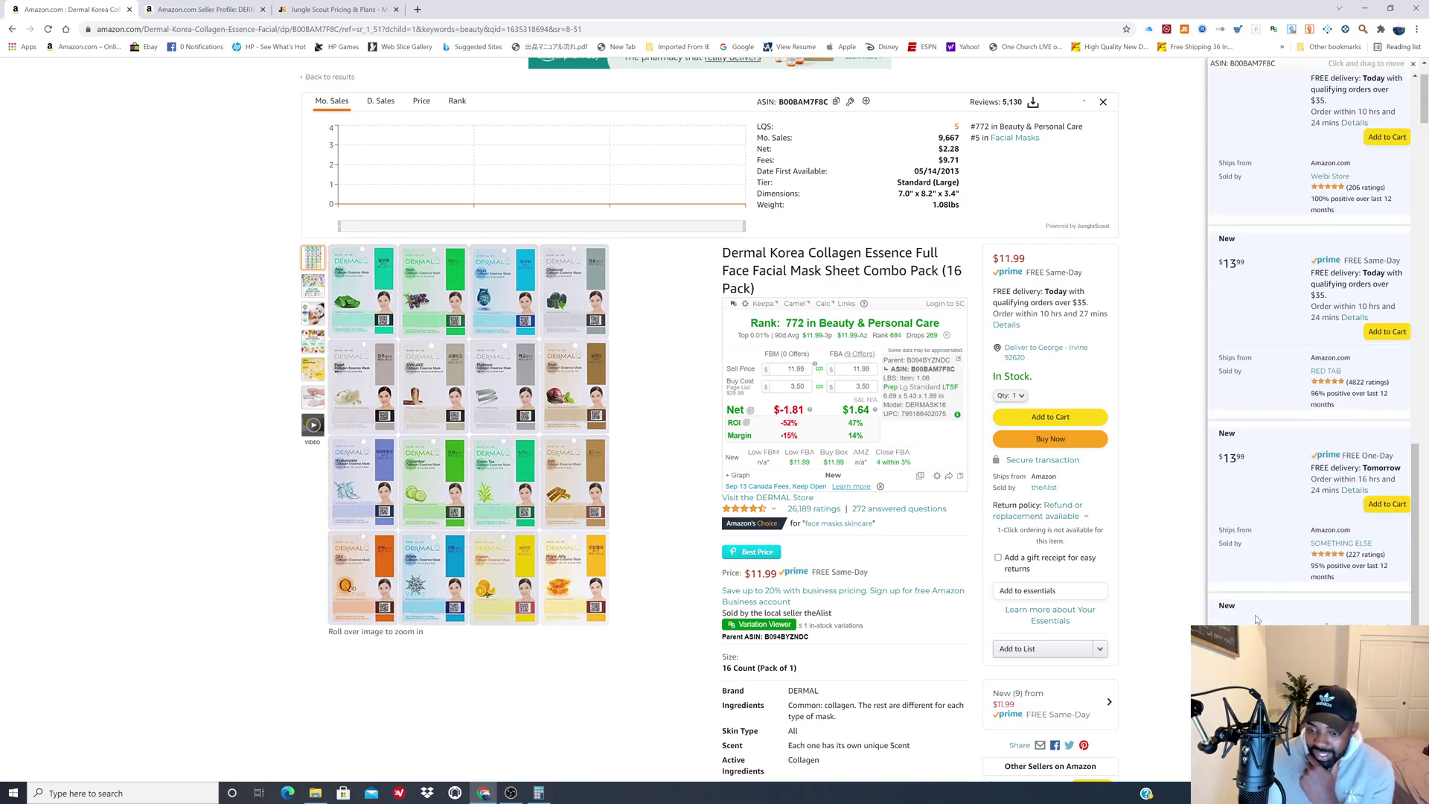
scroll(1332, 493, down, 3)
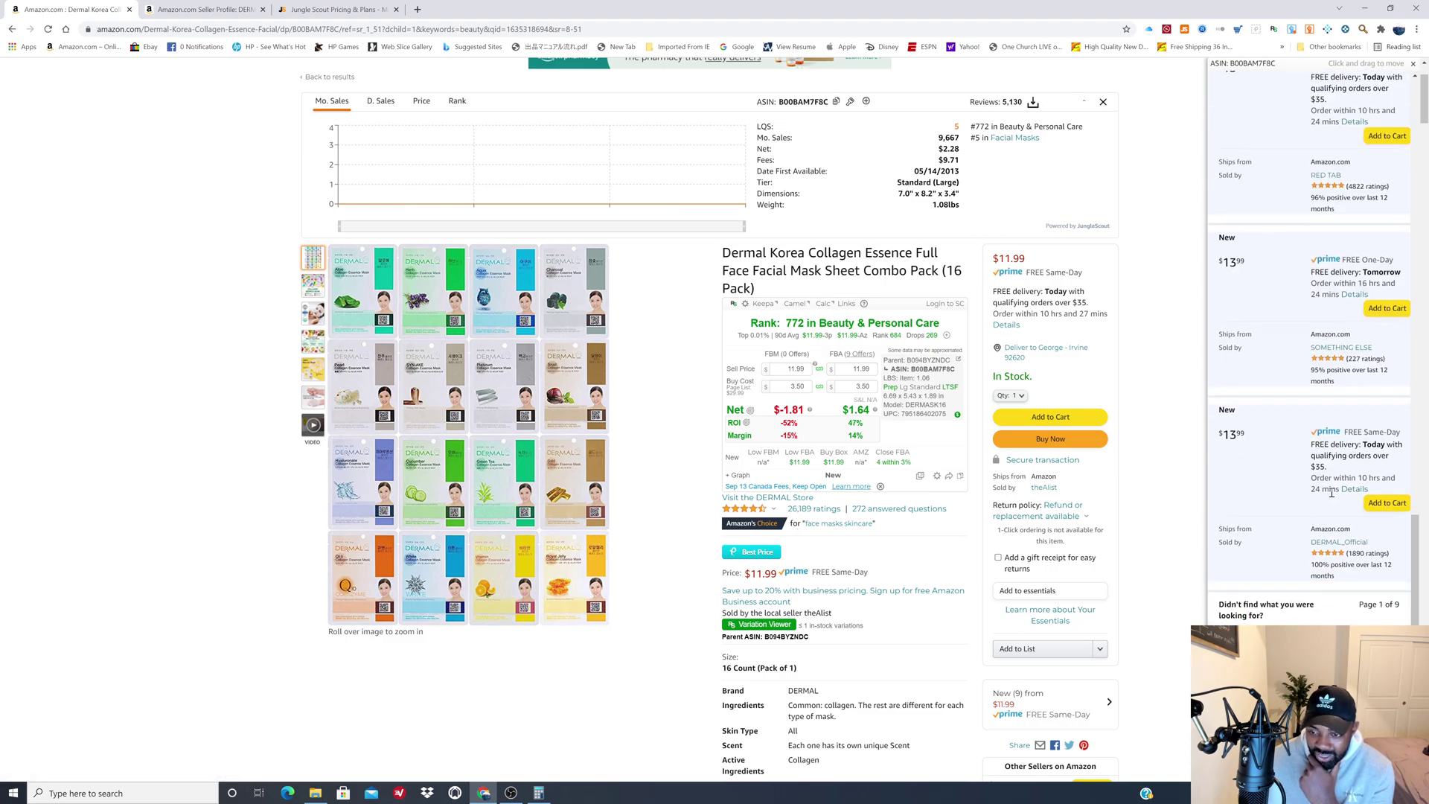
scroll(1311, 485, up, 10)
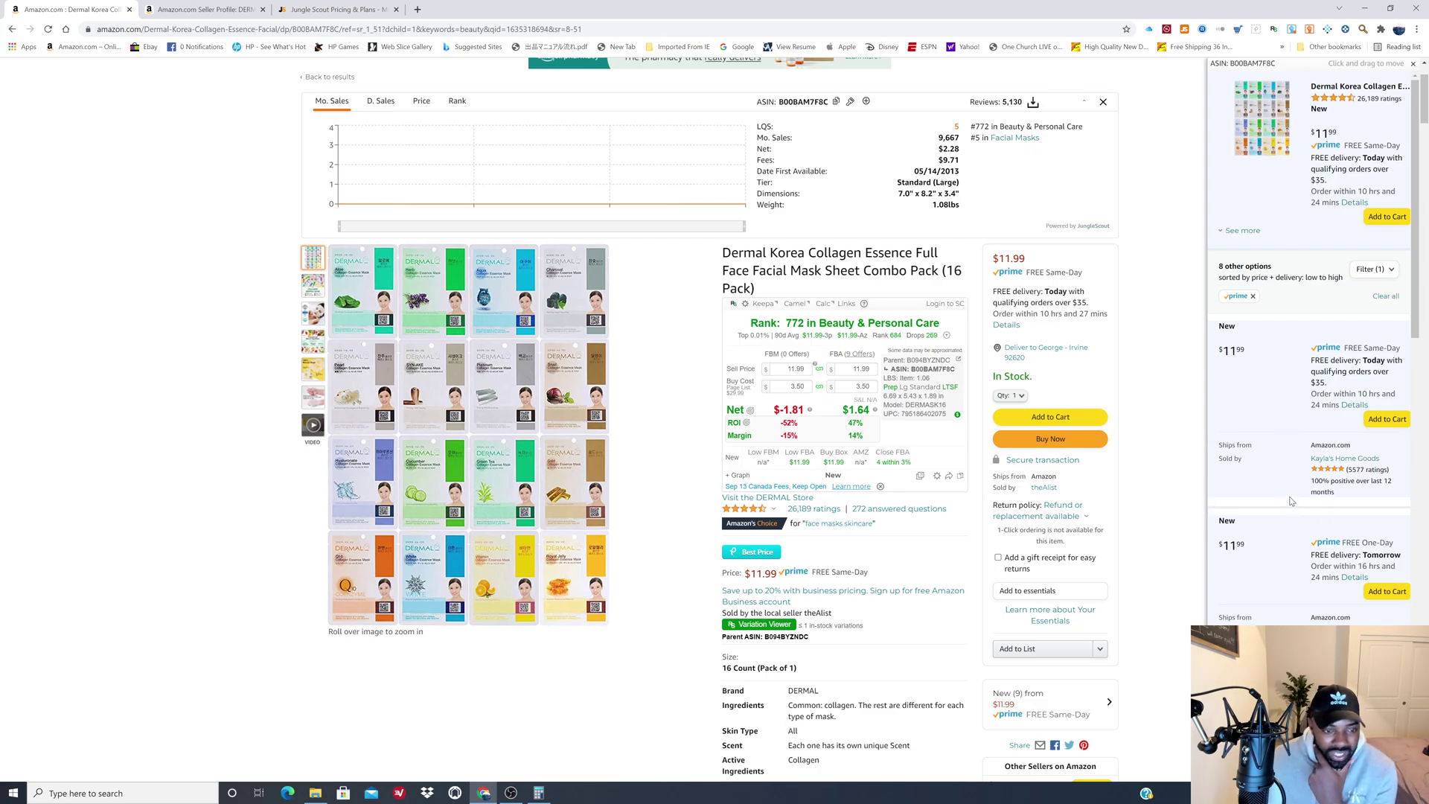
scroll(1288, 515, down, 15)
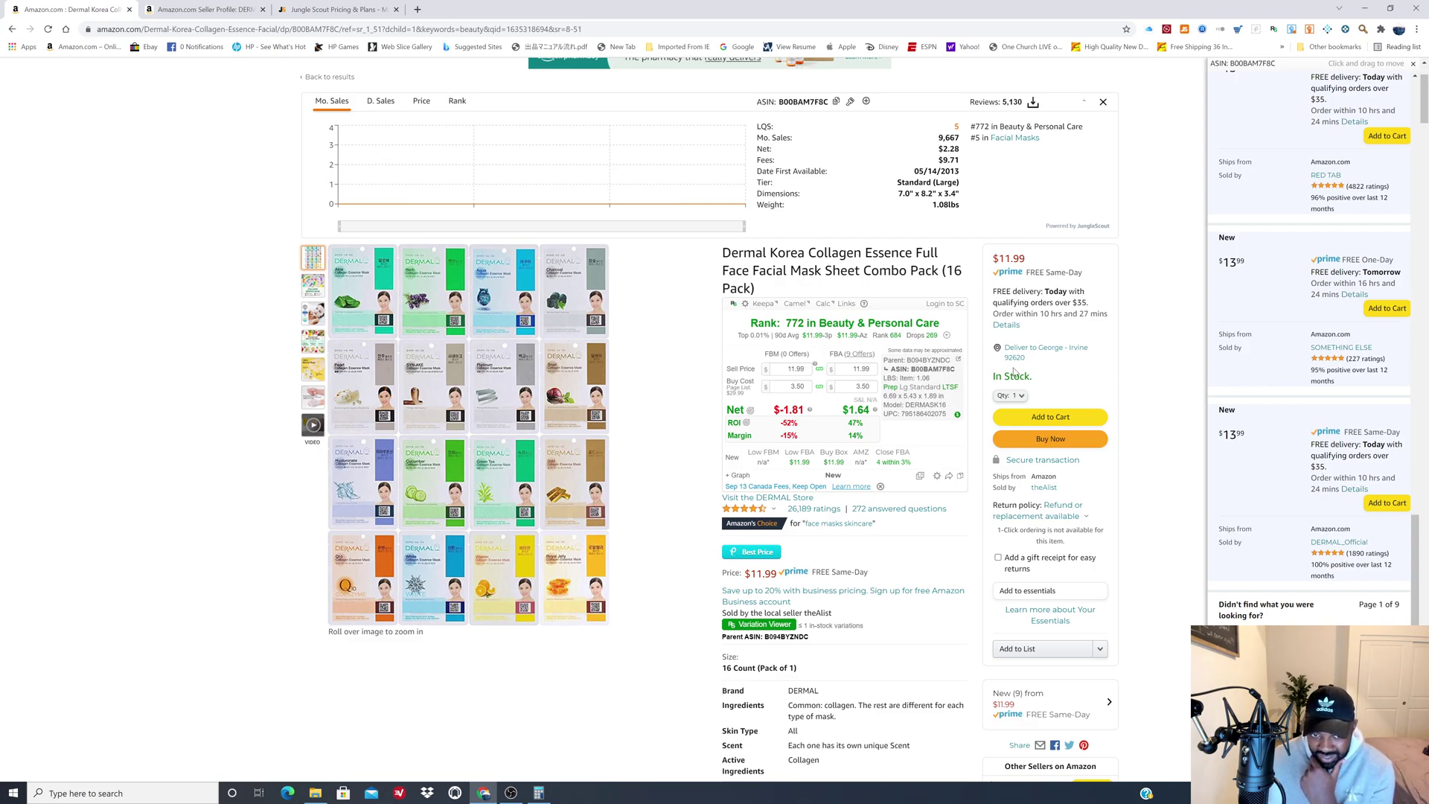
scroll(1313, 335, up, 3)
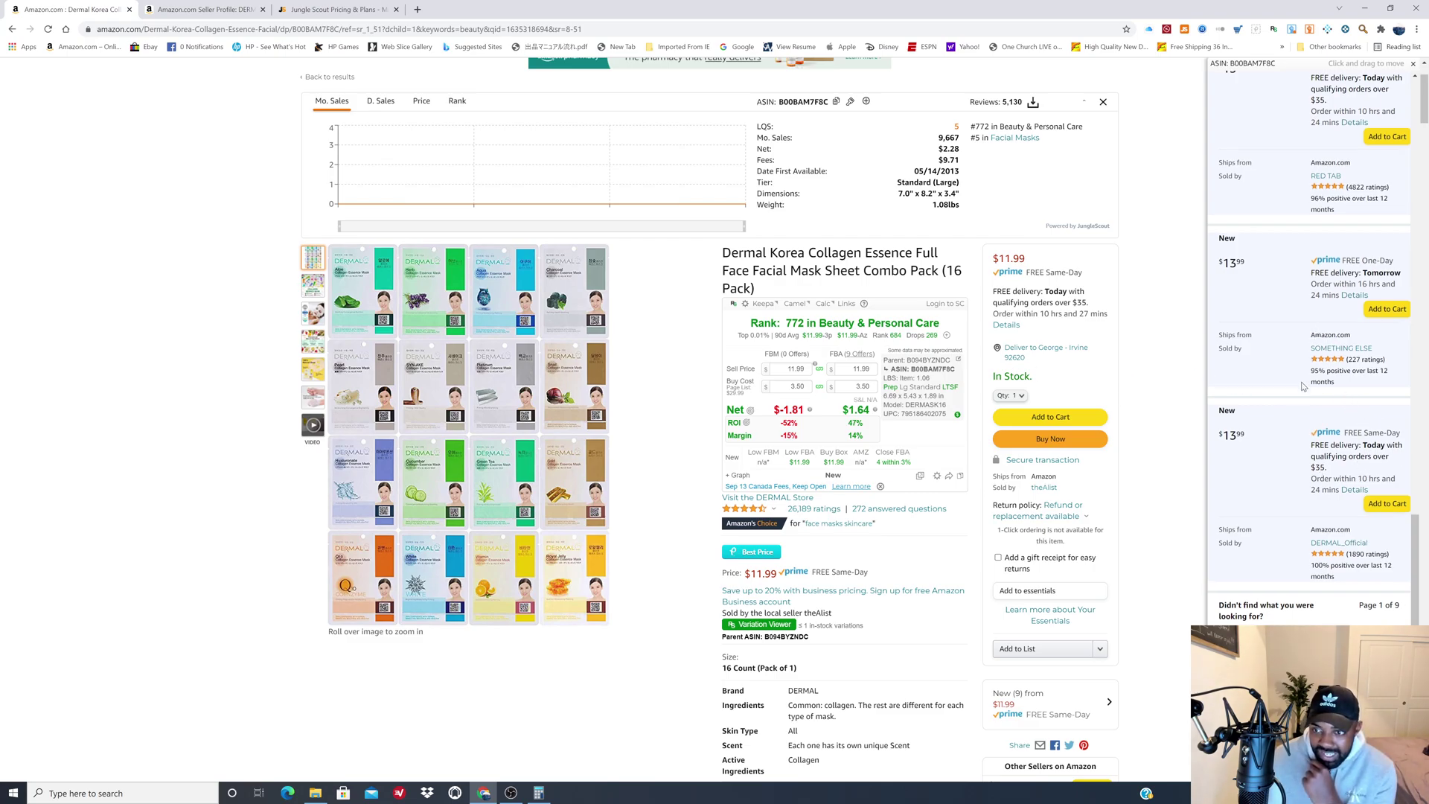
scroll(1320, 358, up, 5)
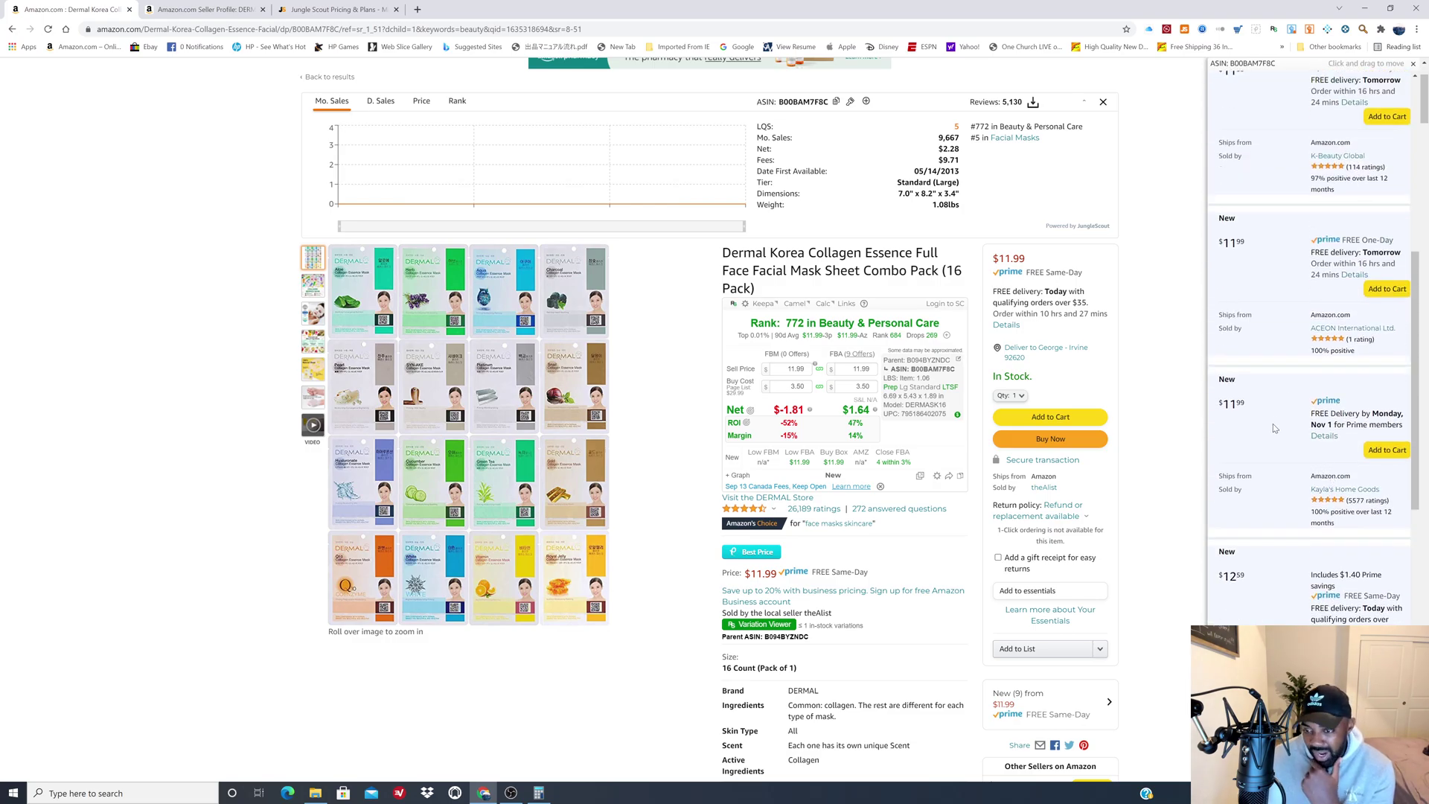
scroll(1280, 417, up, 6)
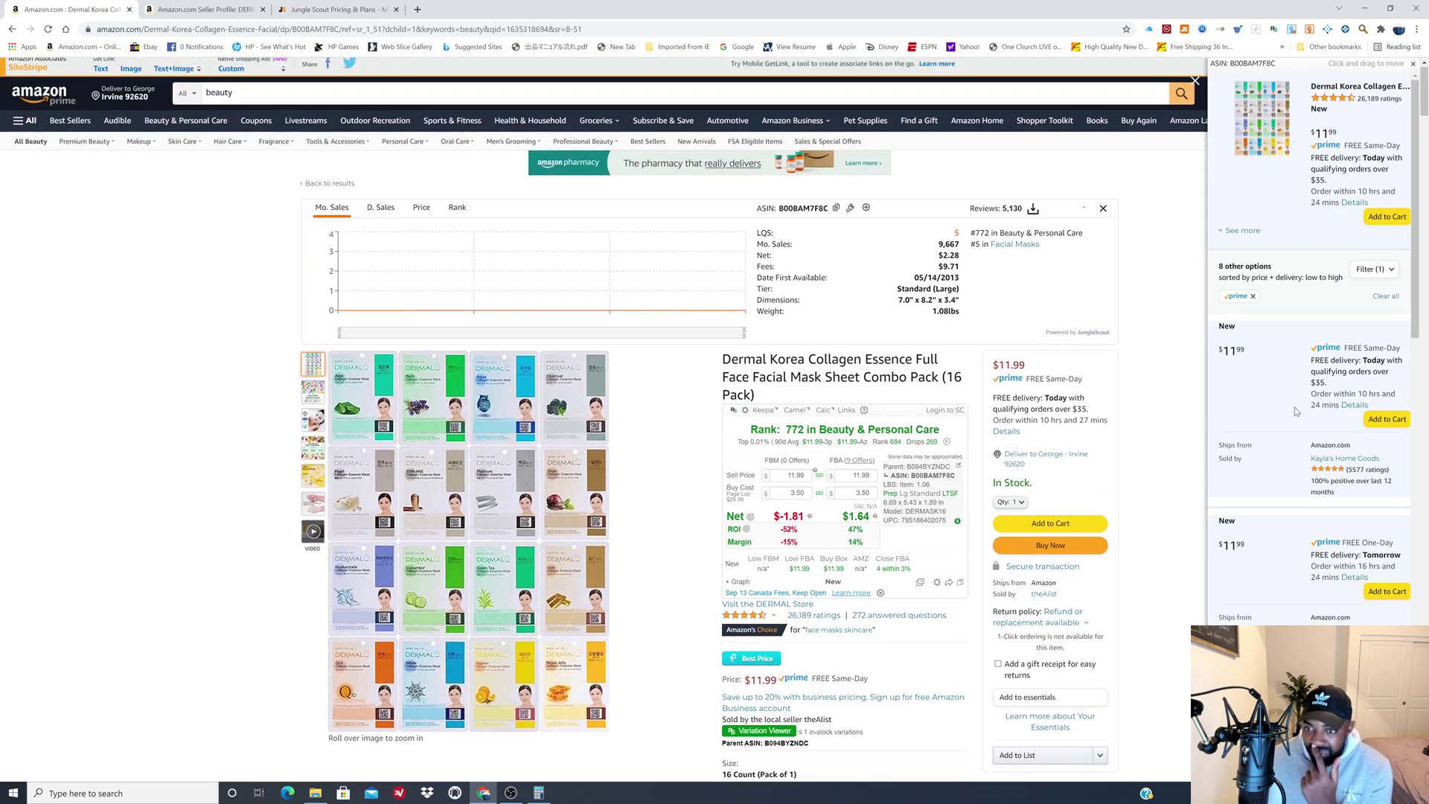
scroll(1286, 447, down, 3)
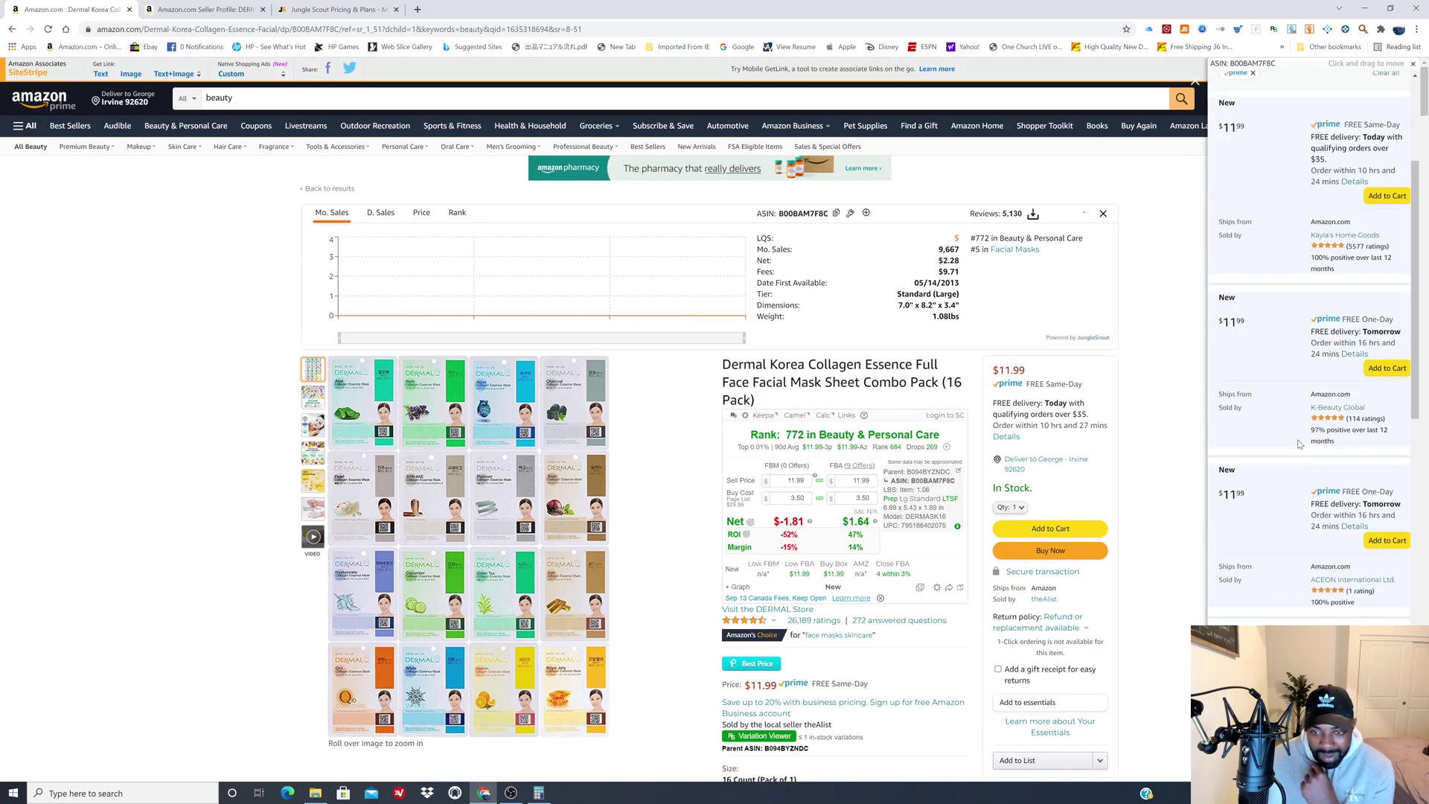
scroll(1293, 509, down, 3)
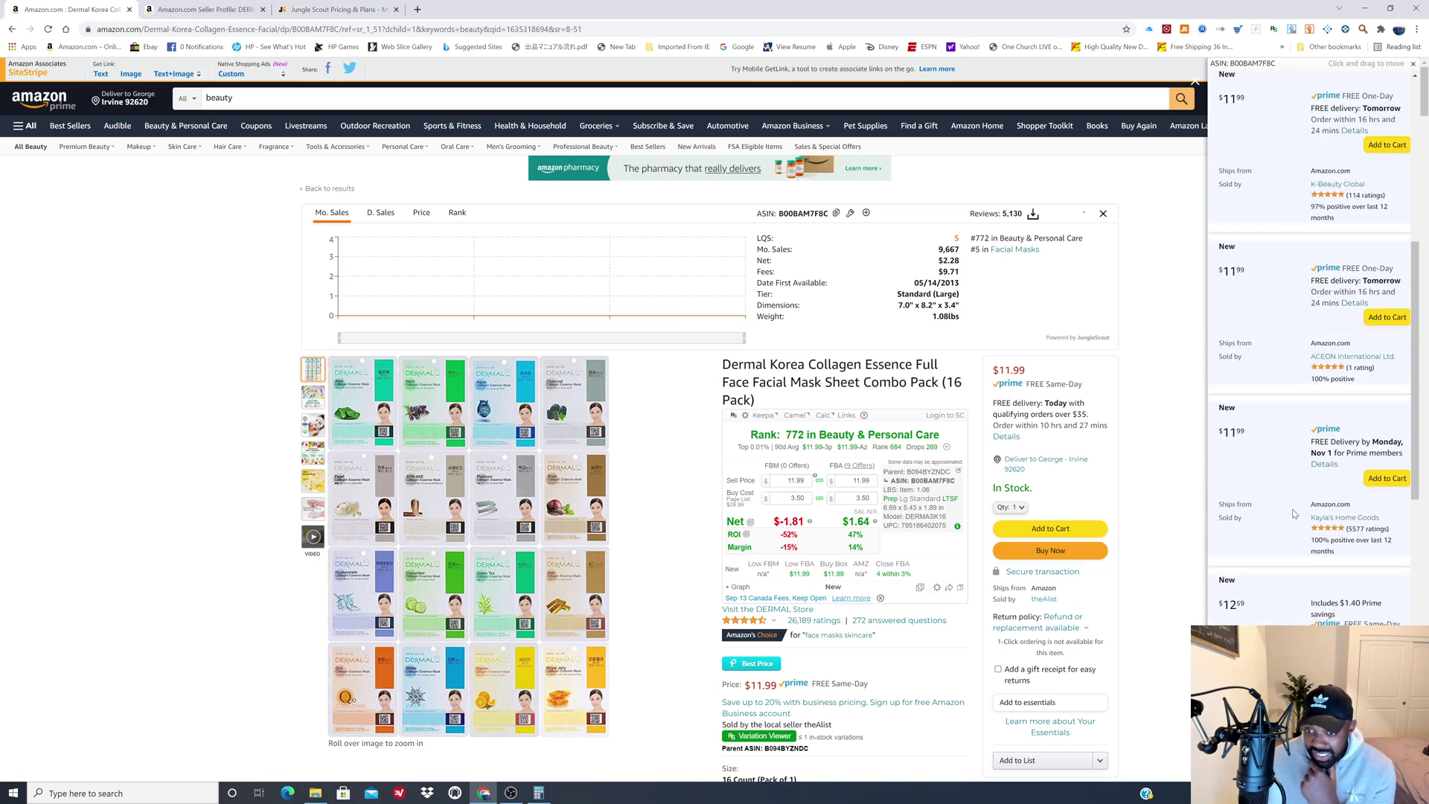
scroll(1287, 524, down, 4)
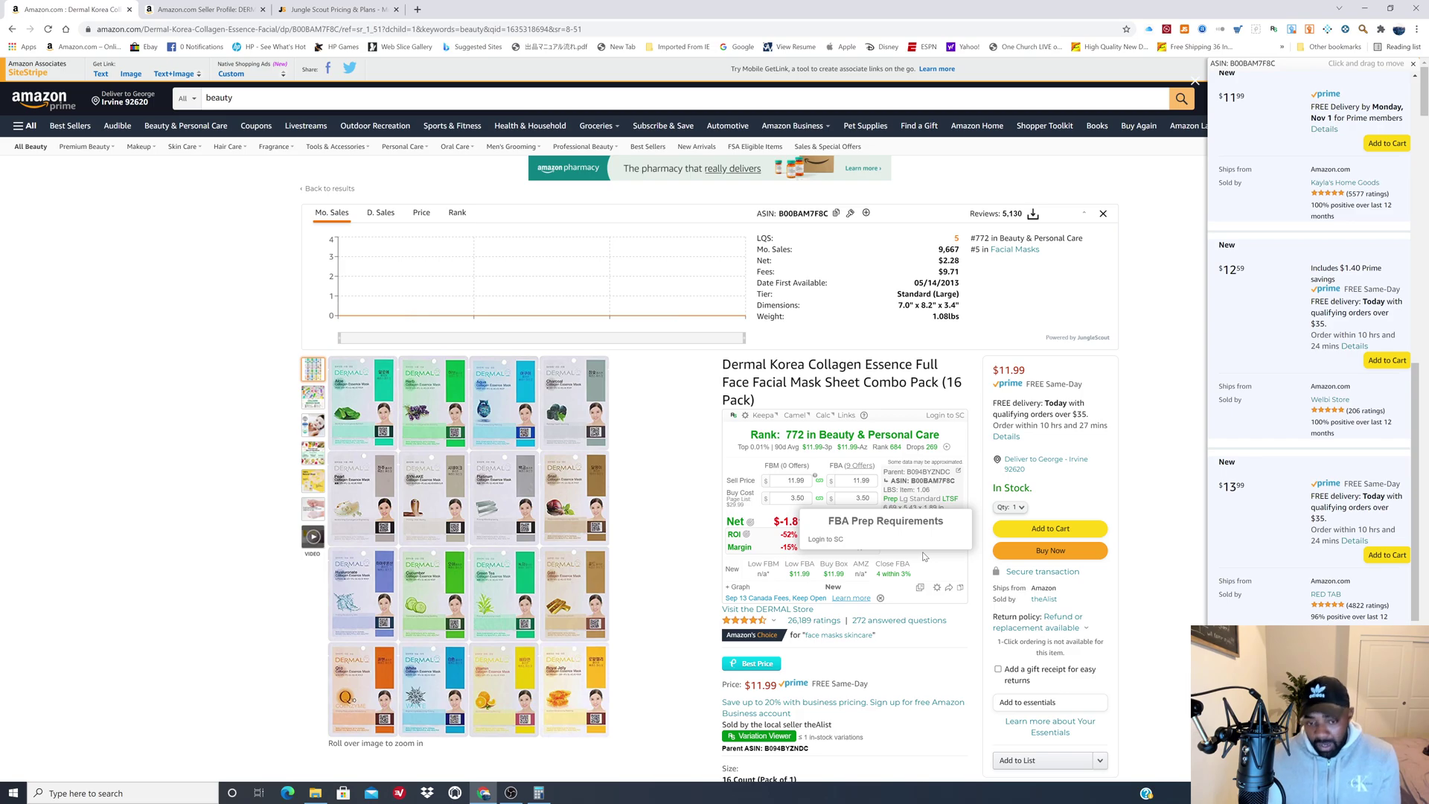
mouse_move(842, 421)
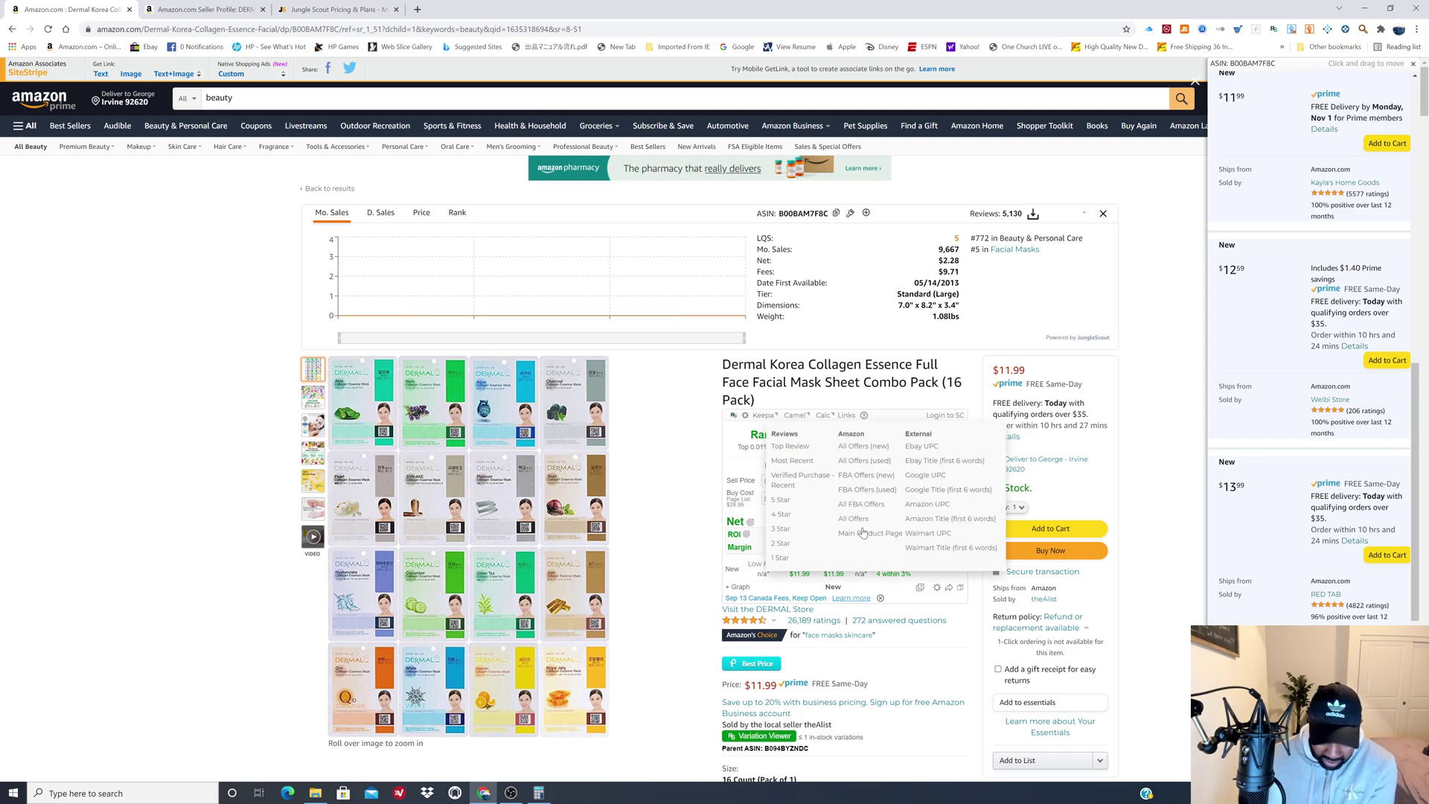
drag(861, 498, 873, 511)
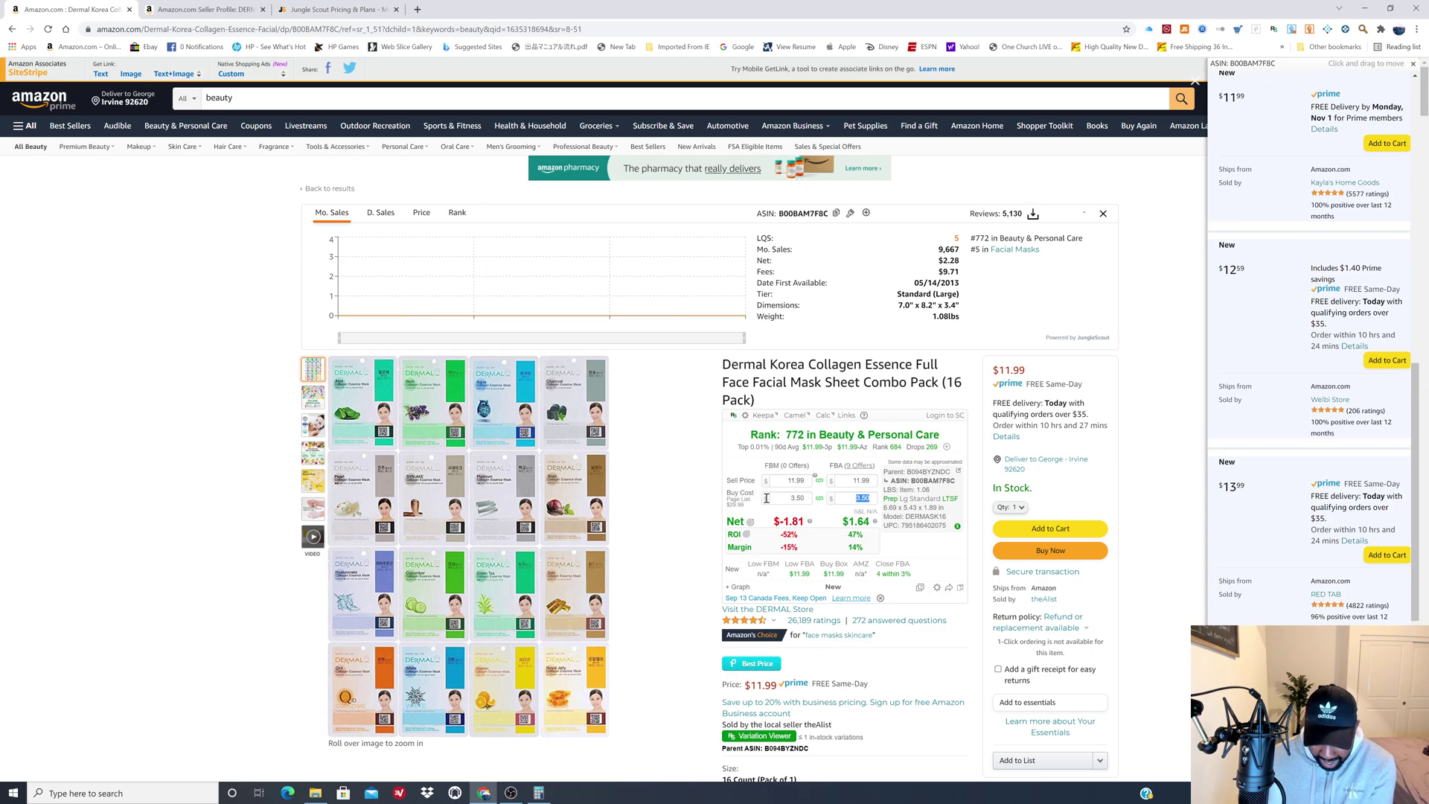
drag(850, 536, 872, 539)
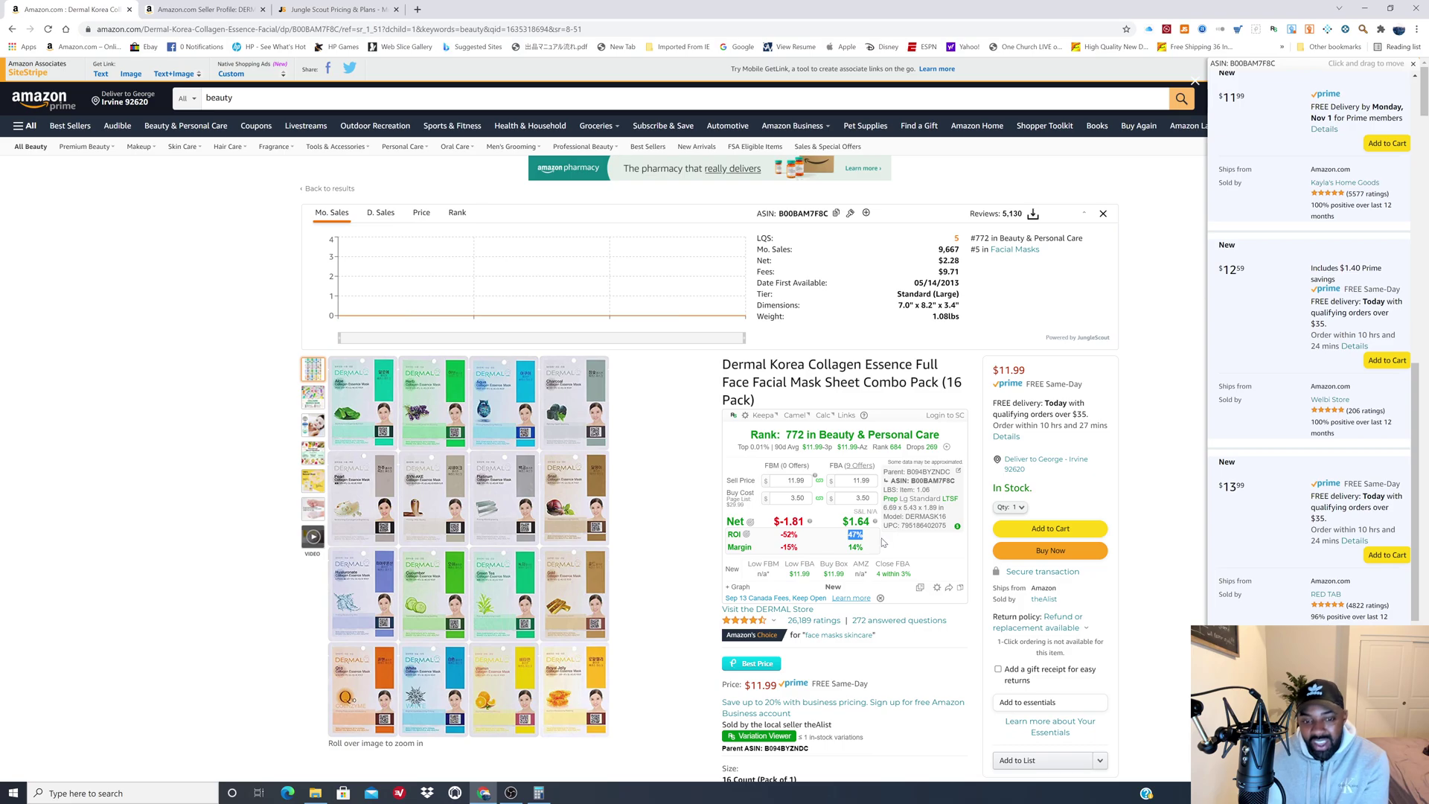
right_click(881, 494)
click(852, 420)
click(159, 468)
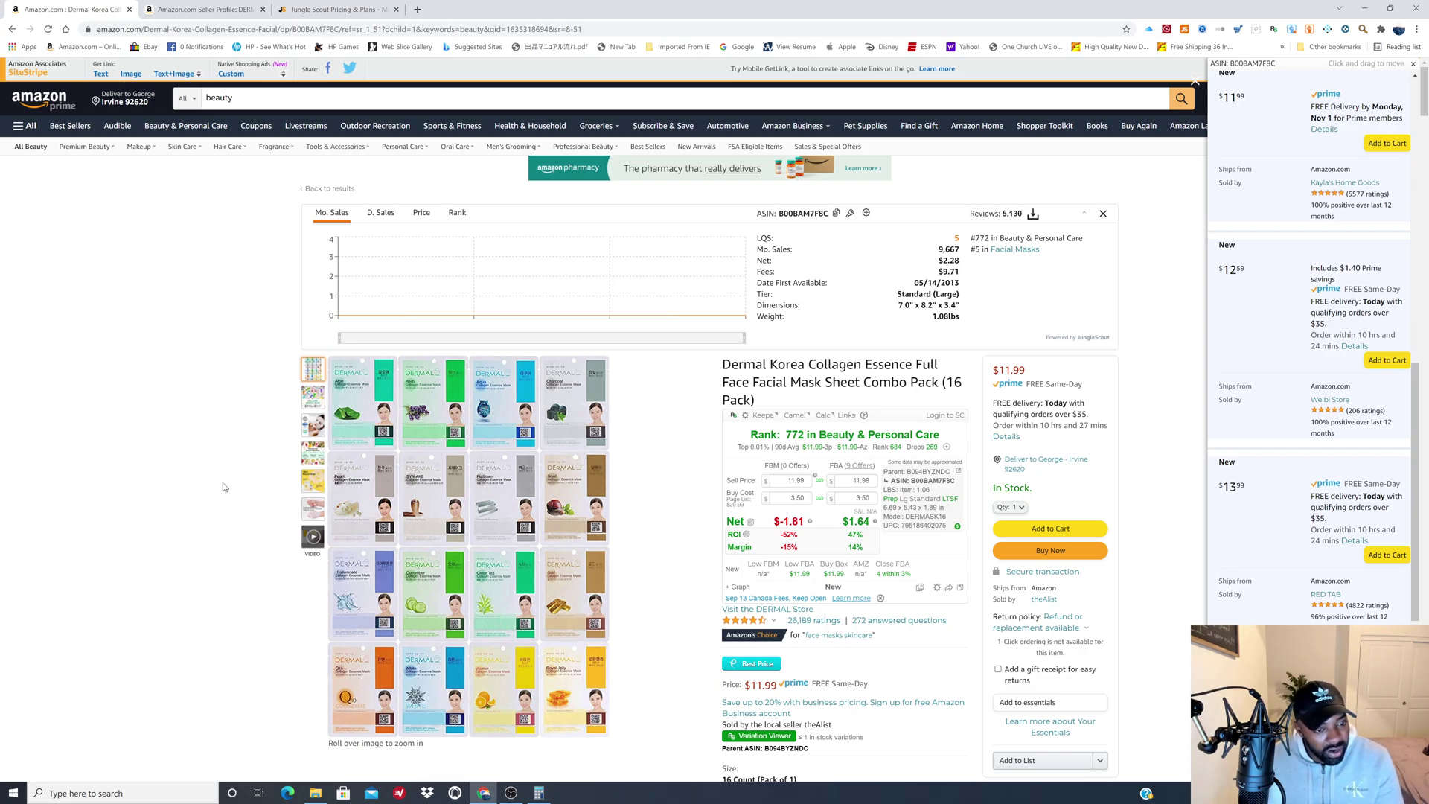
- Close the other sellers' offers panel and scroll down to review the Keepa price history chart
click(1195, 82)
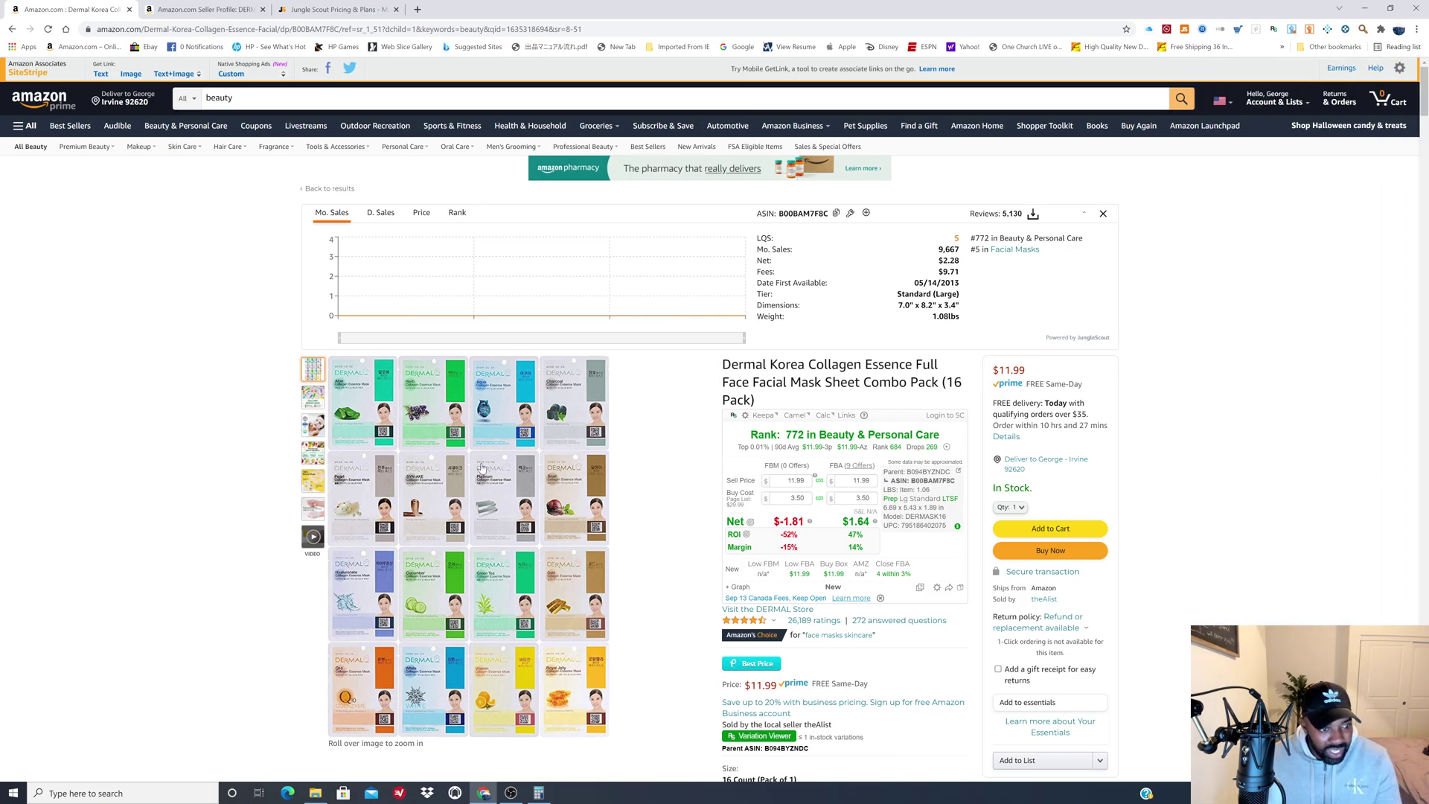
scroll(191, 566, down, 6)
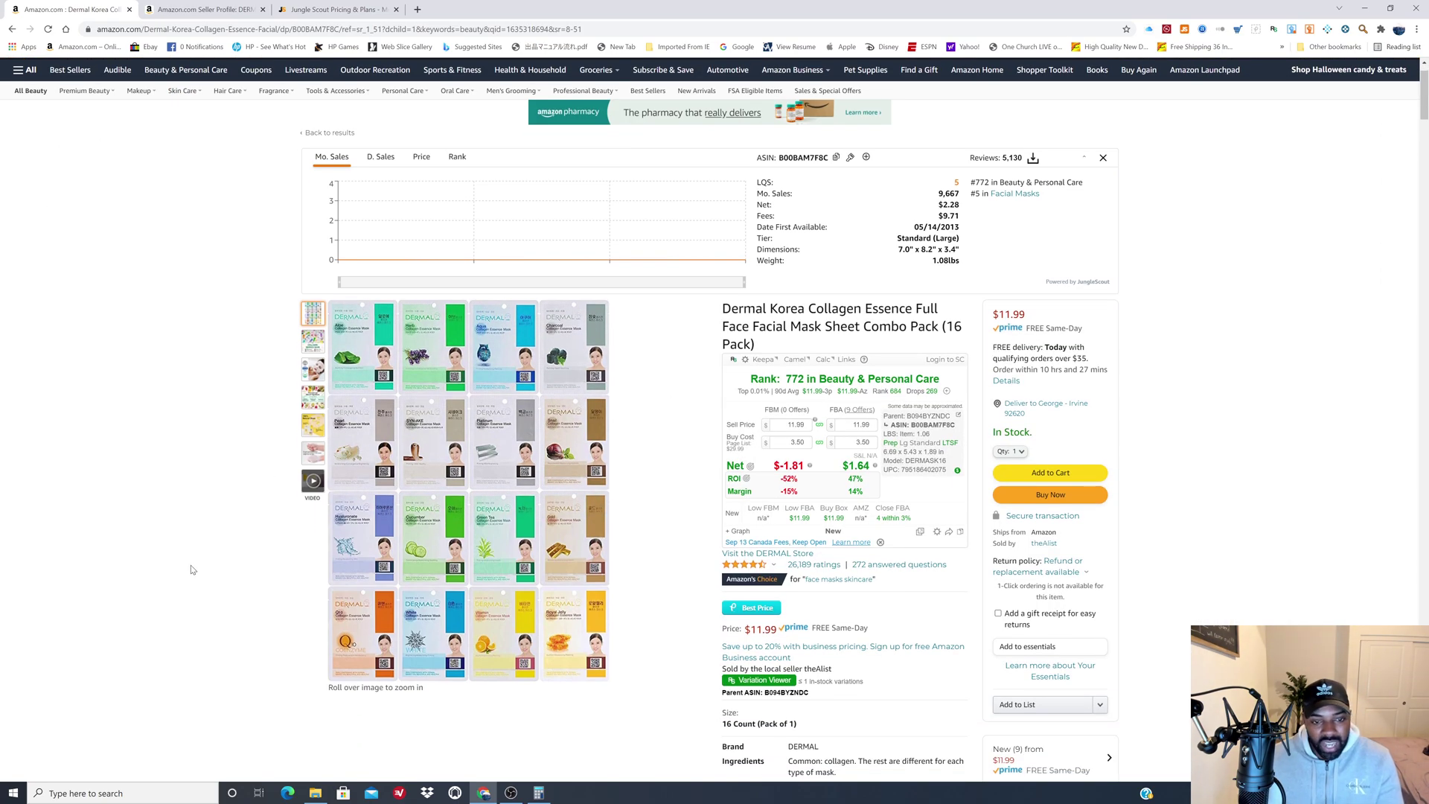
scroll(190, 566, up, 4)
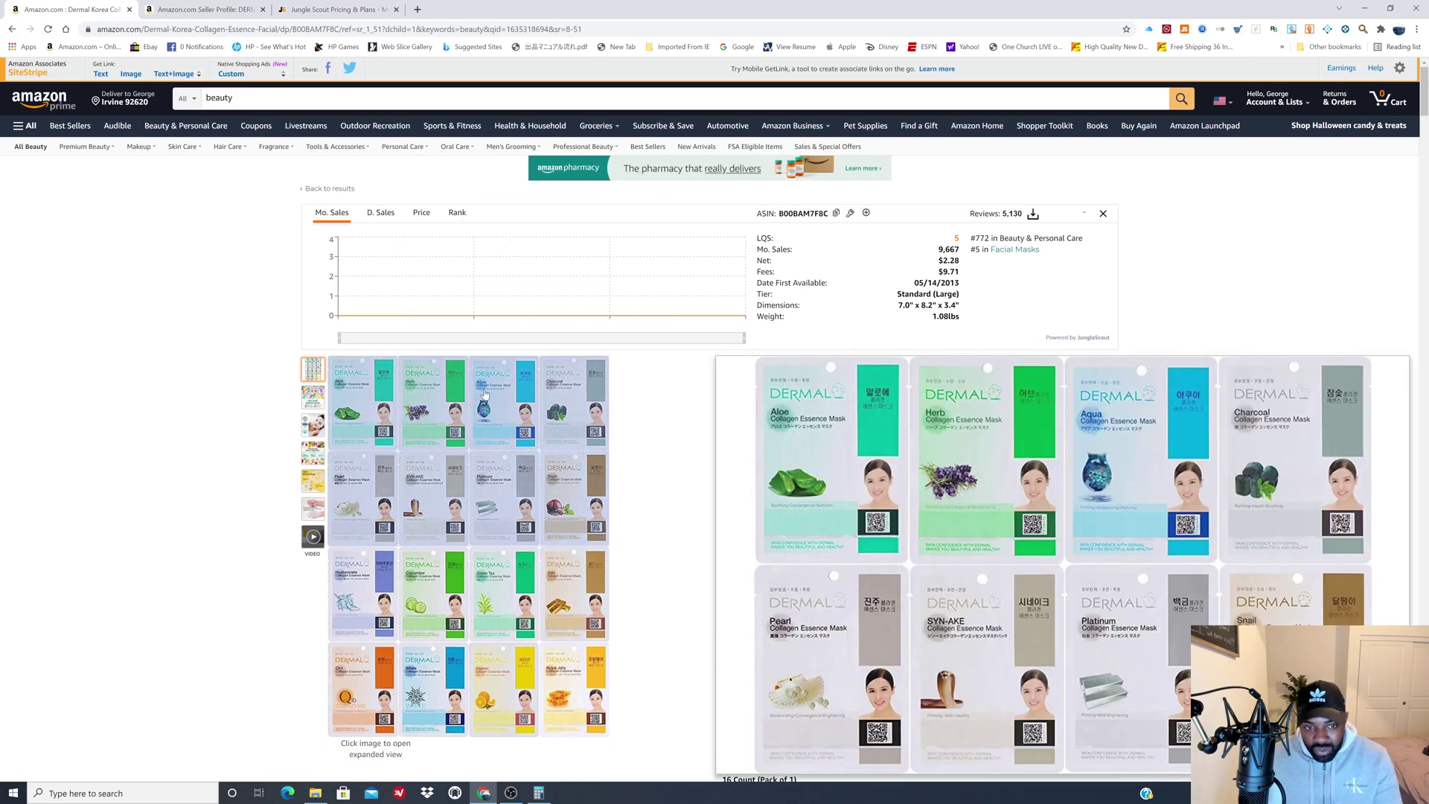
scroll(735, 419, down, 15)
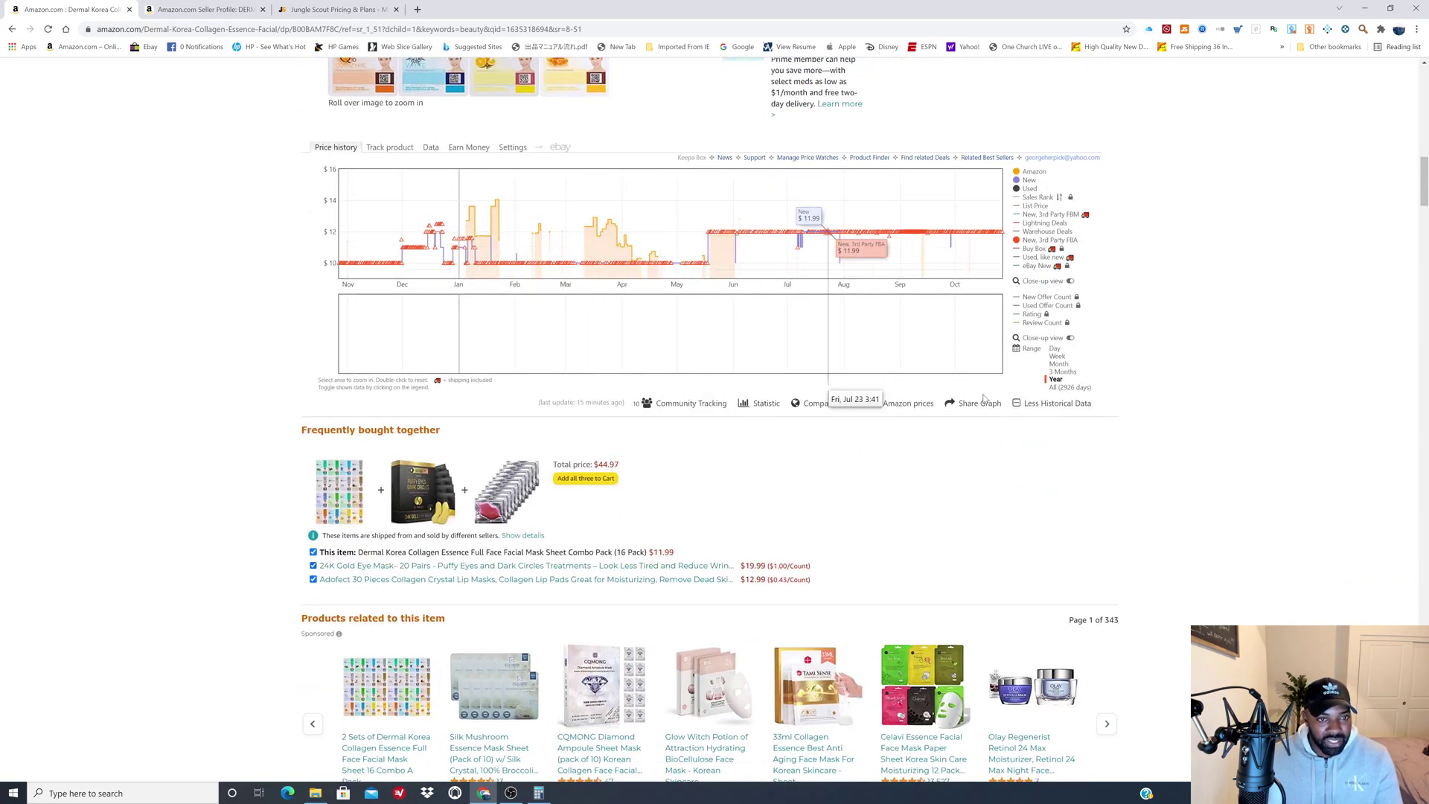
scroll(590, 167, up, 15)
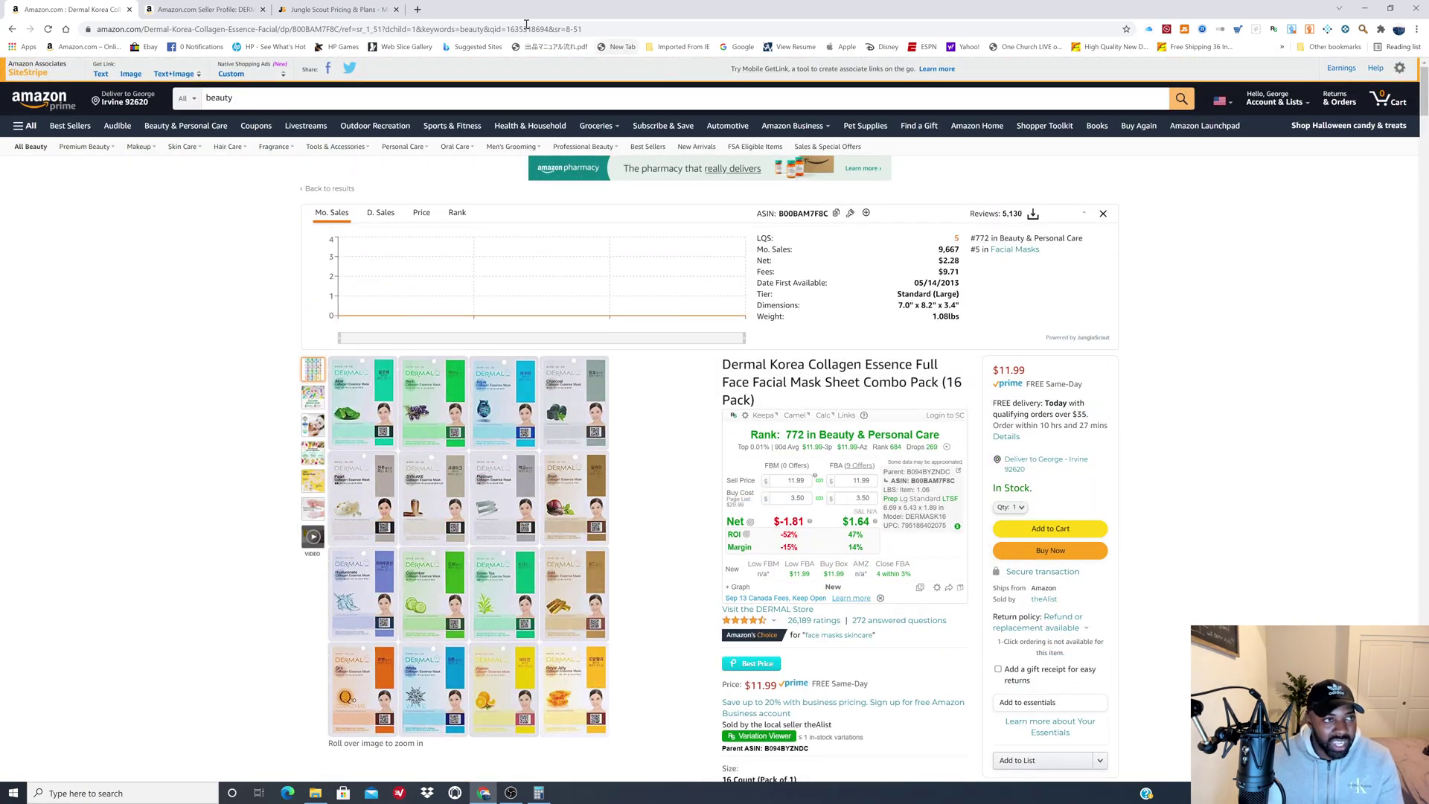
- Glance at the Jungle Scout pricing page and DERMAL_Official seller profile, then return to the mask product
click(366, 8)
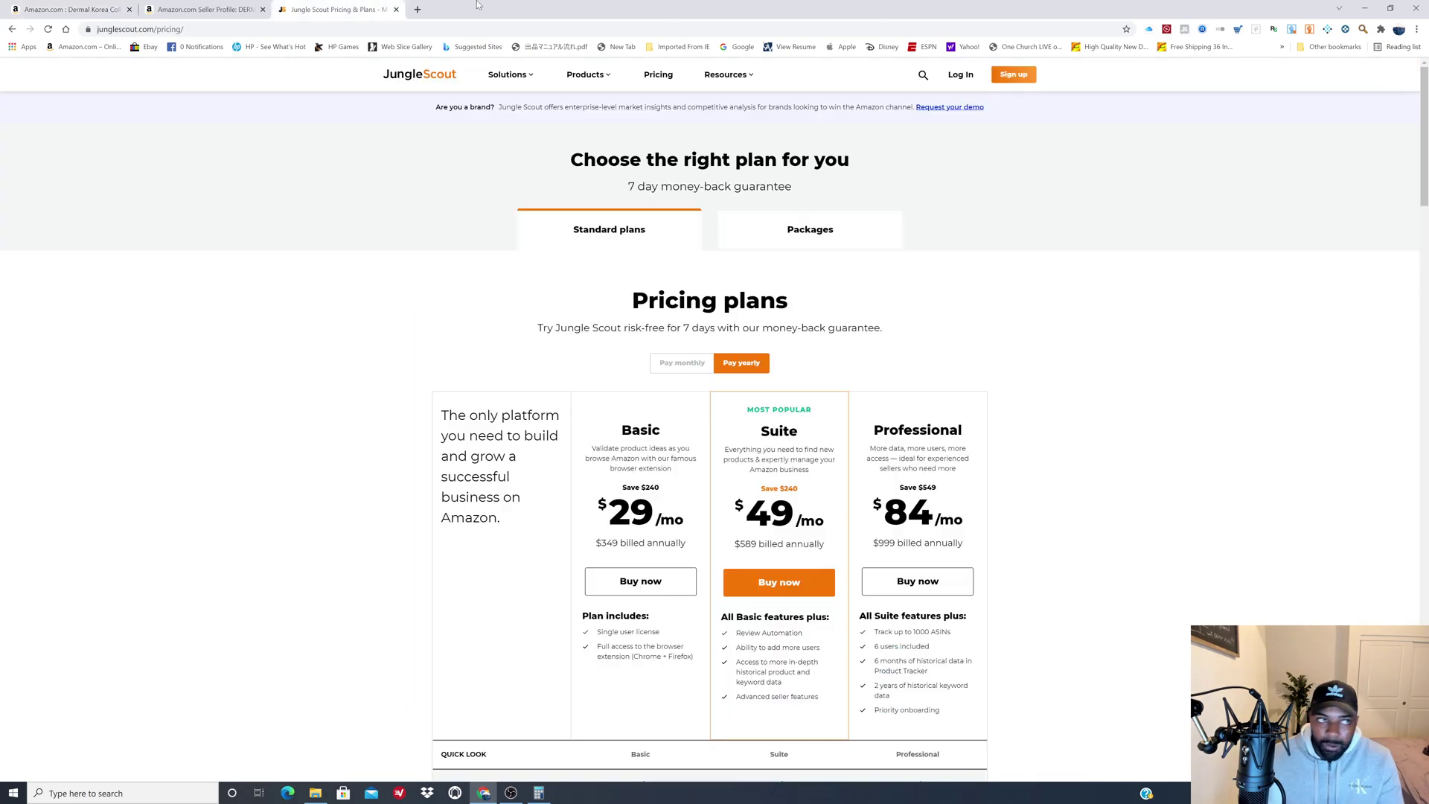
key(ctrl+shift+Tab)
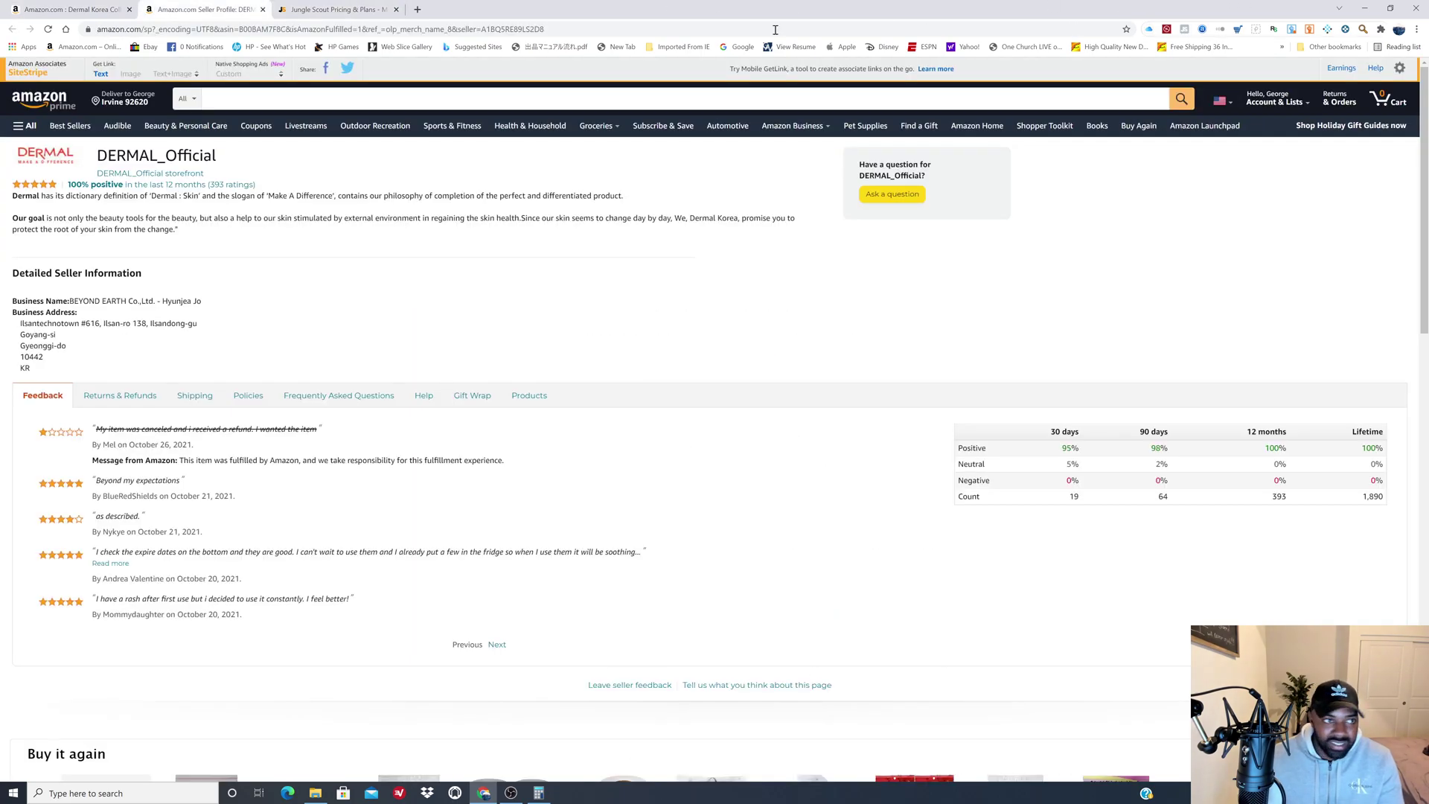
click(65, 10)
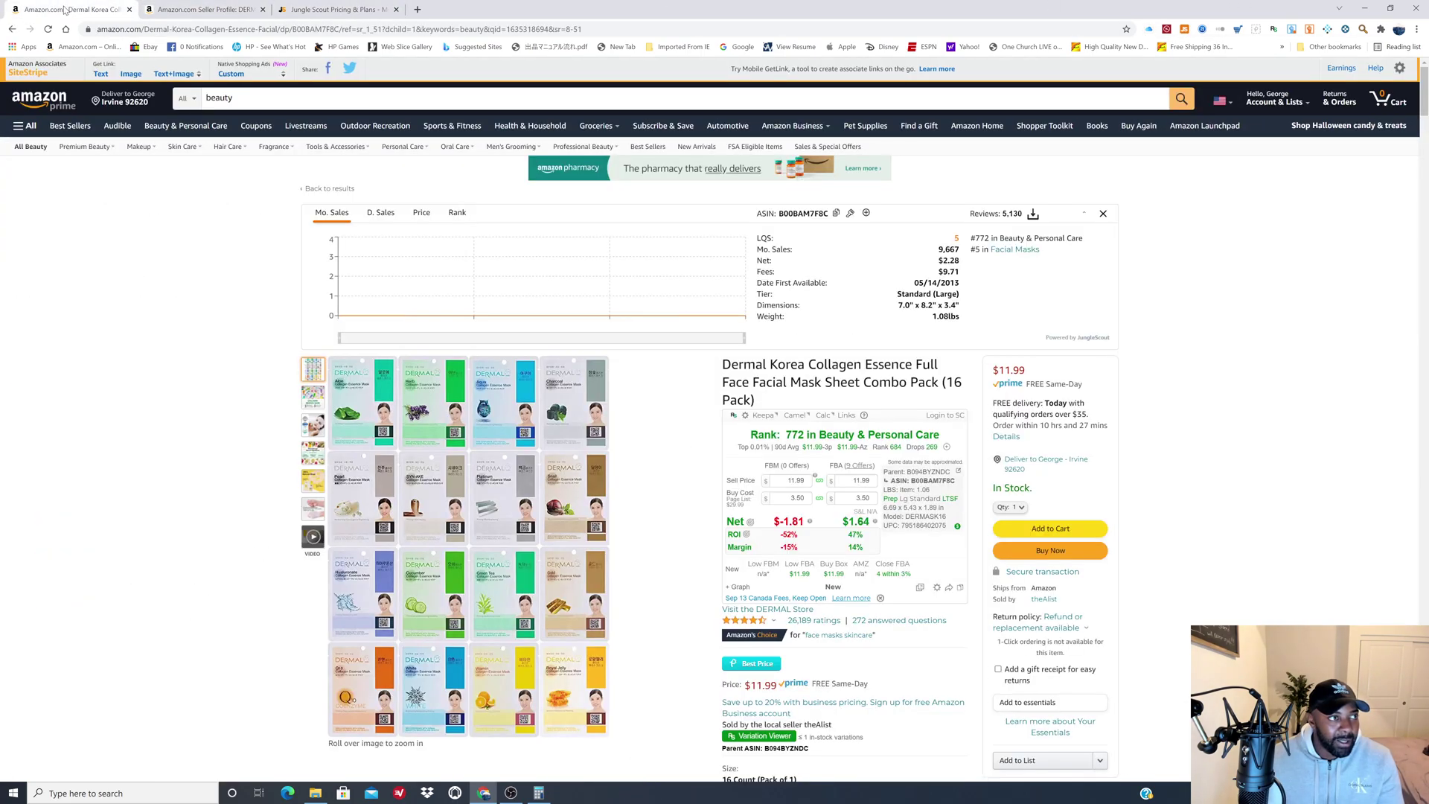
- Check Jungle Scout sales estimates for the Dermal Korea mask pack, then cycle tabs back to its page
click(1183, 30)
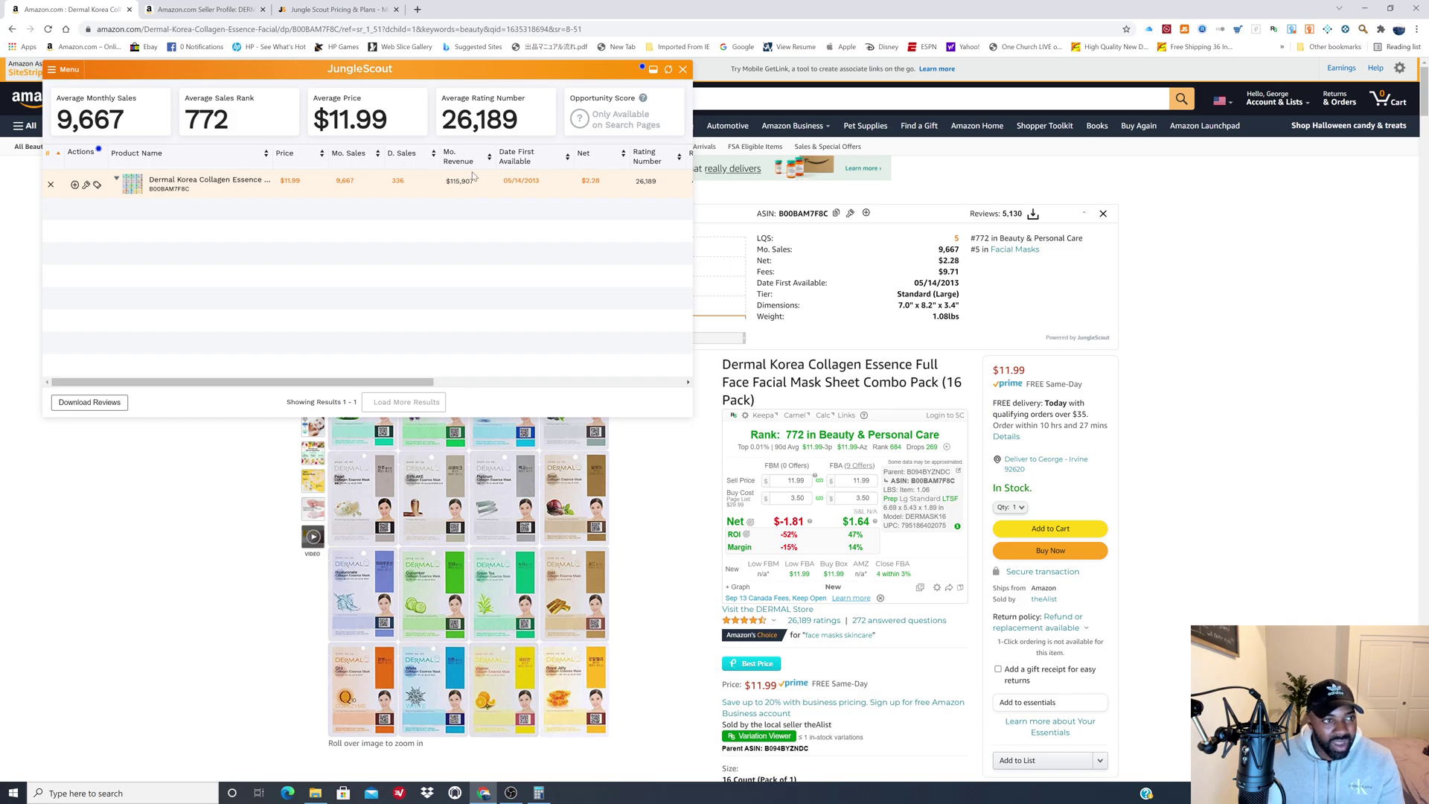
click(682, 69)
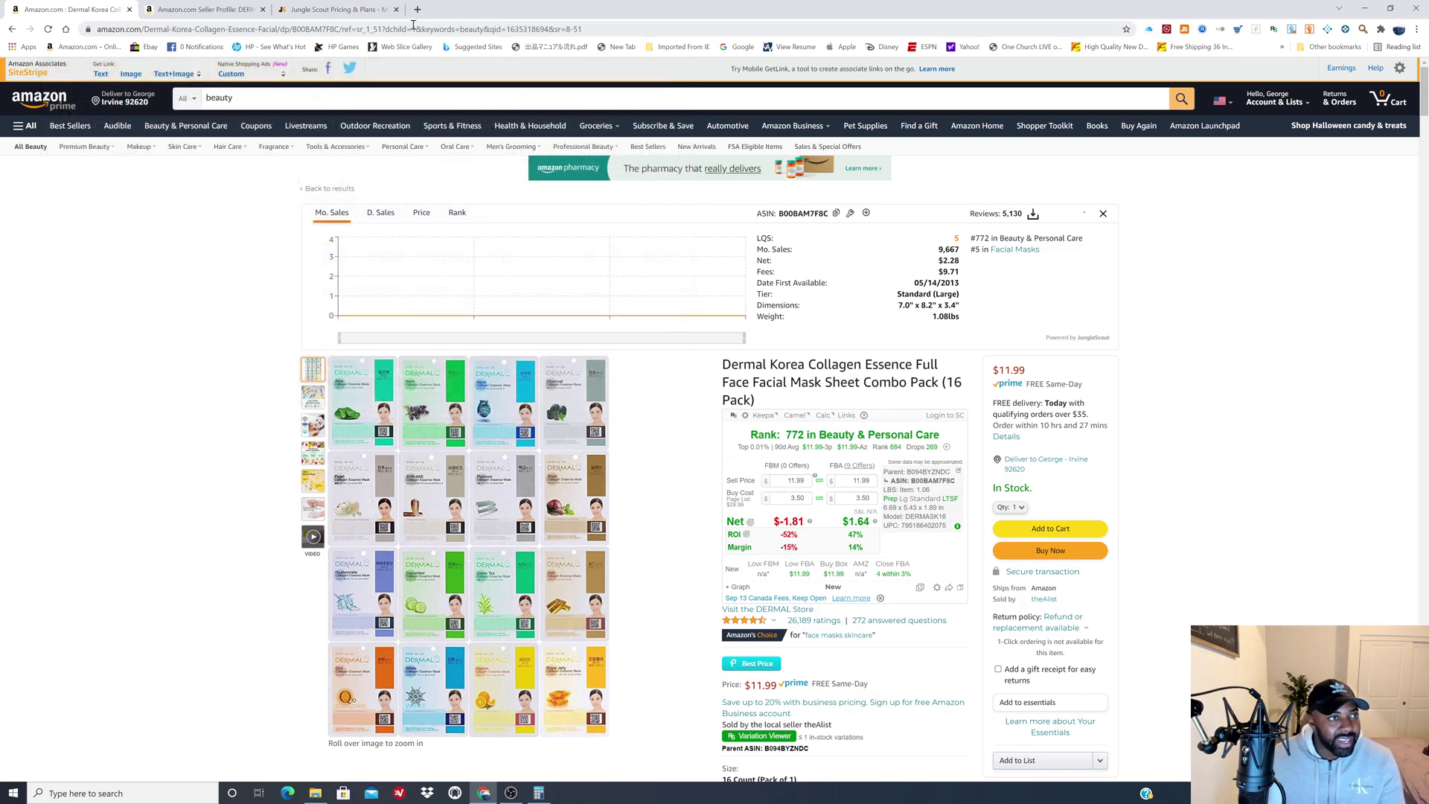
click(336, 15)
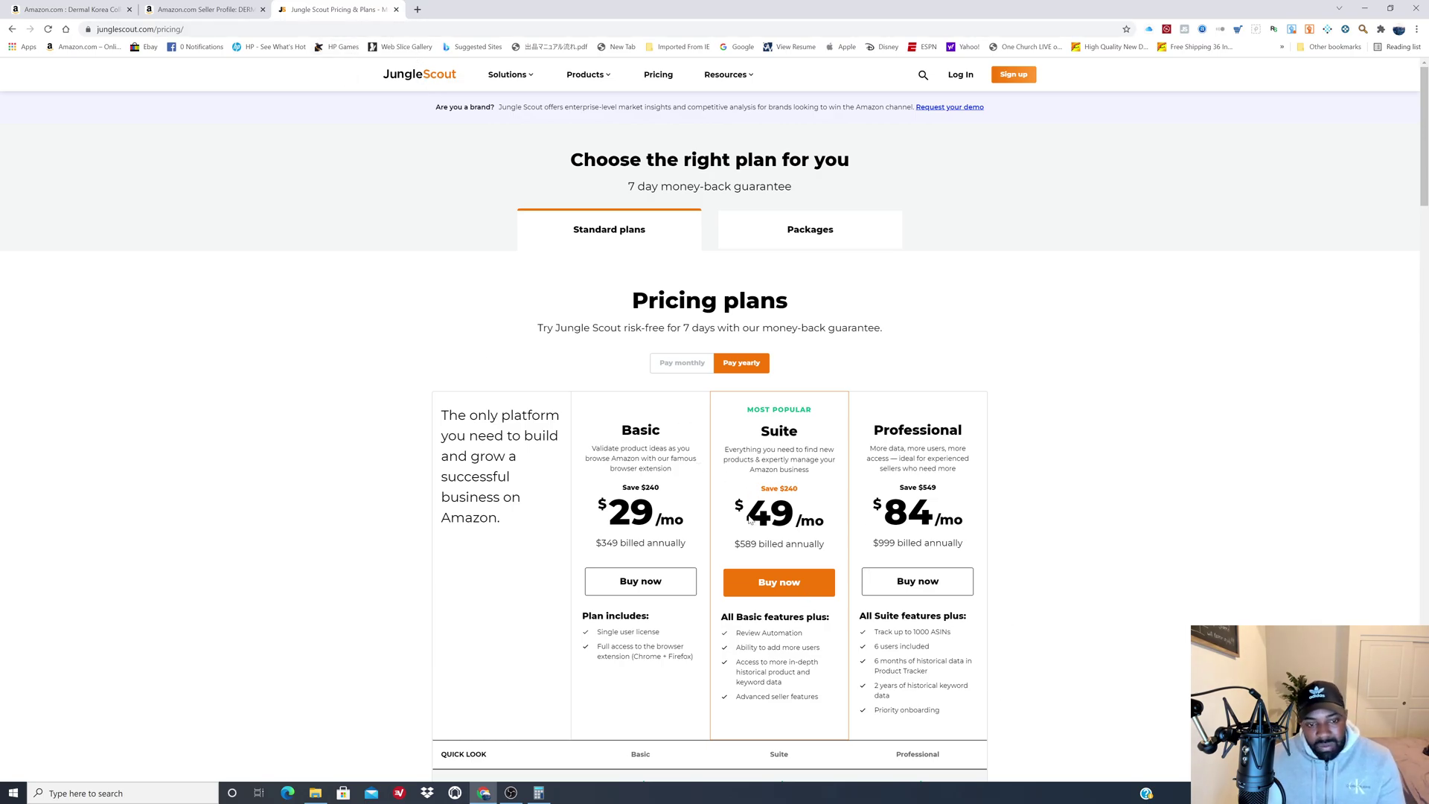
click(214, 8)
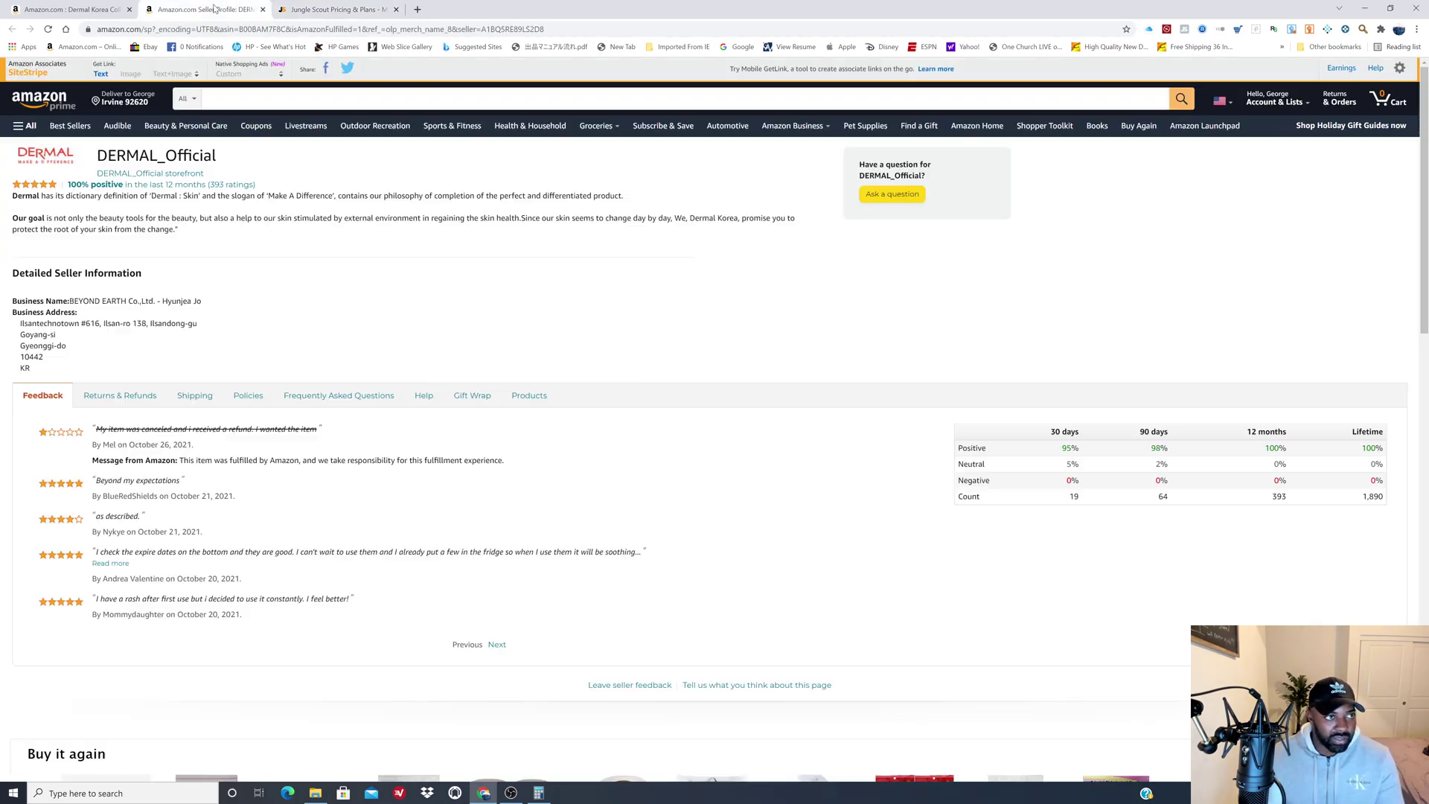
click(46, 9)
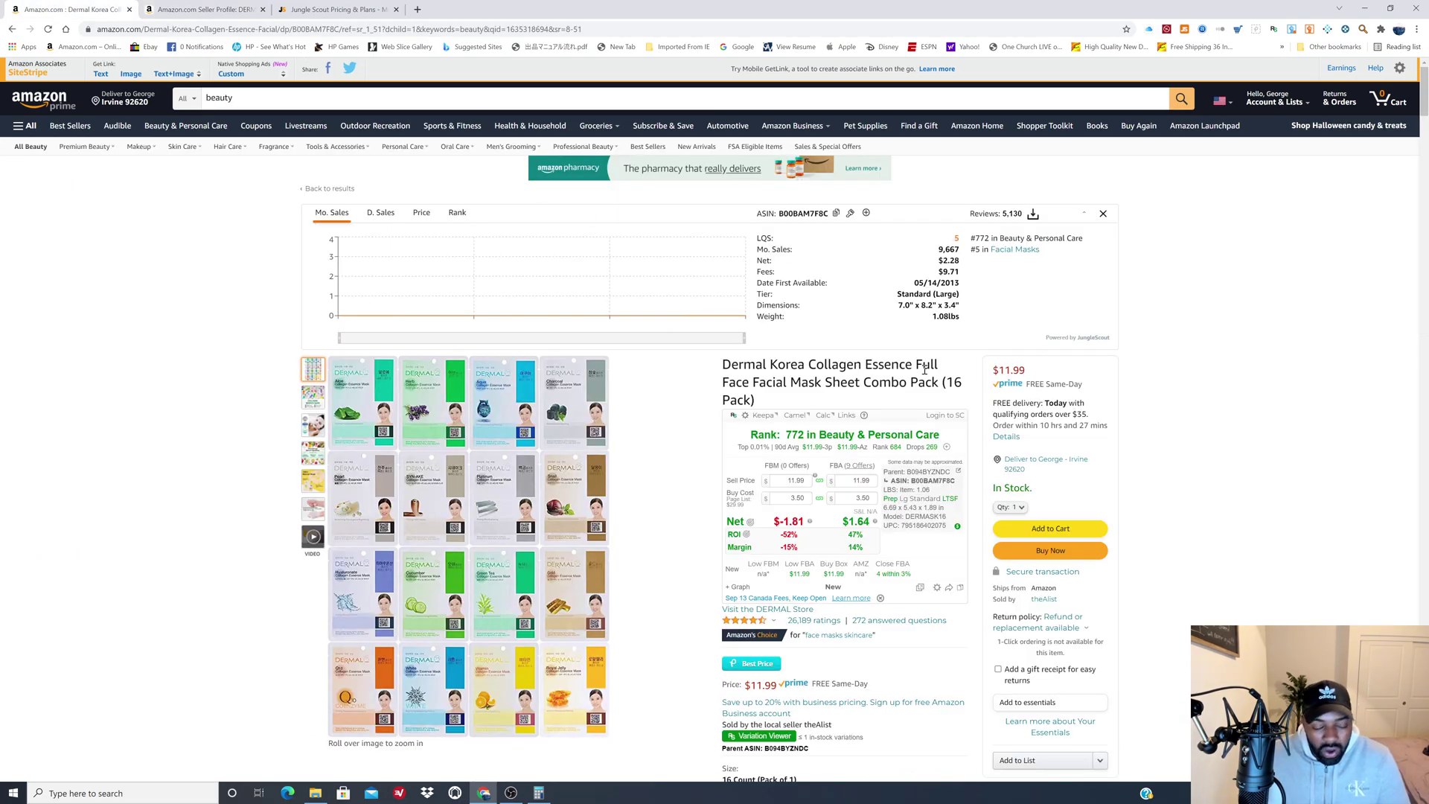